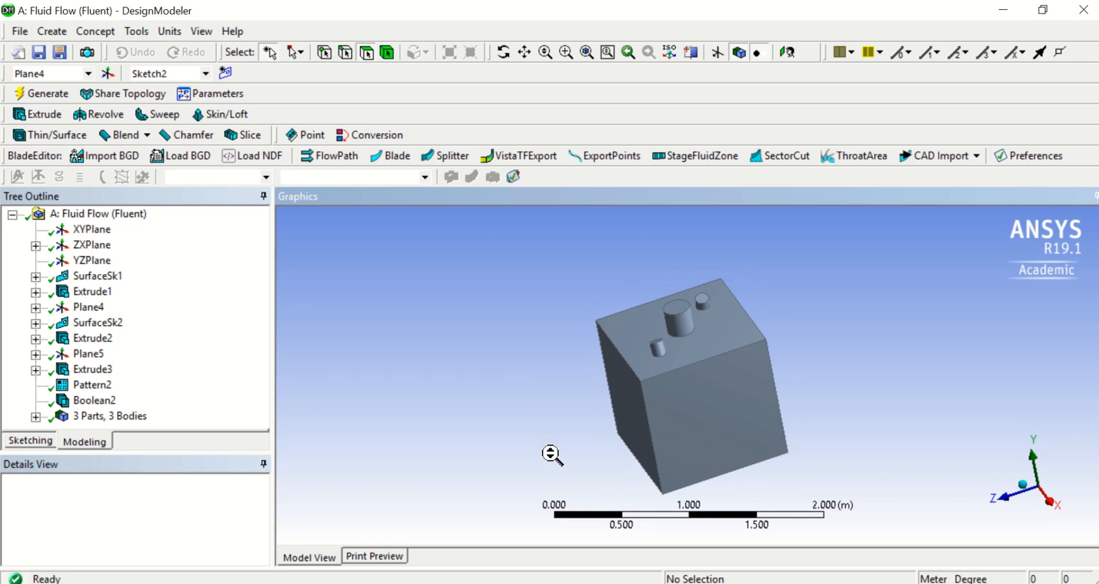
Inspect the tank geometry and the three cylindrical ports on its upper face from several angles.
mouse_move(551, 455)
mouse_down()
mouse_move(603, 442)
mouse_move(567, 447)
mouse_move(569, 480)
mouse_move(552, 469)
mouse_up()
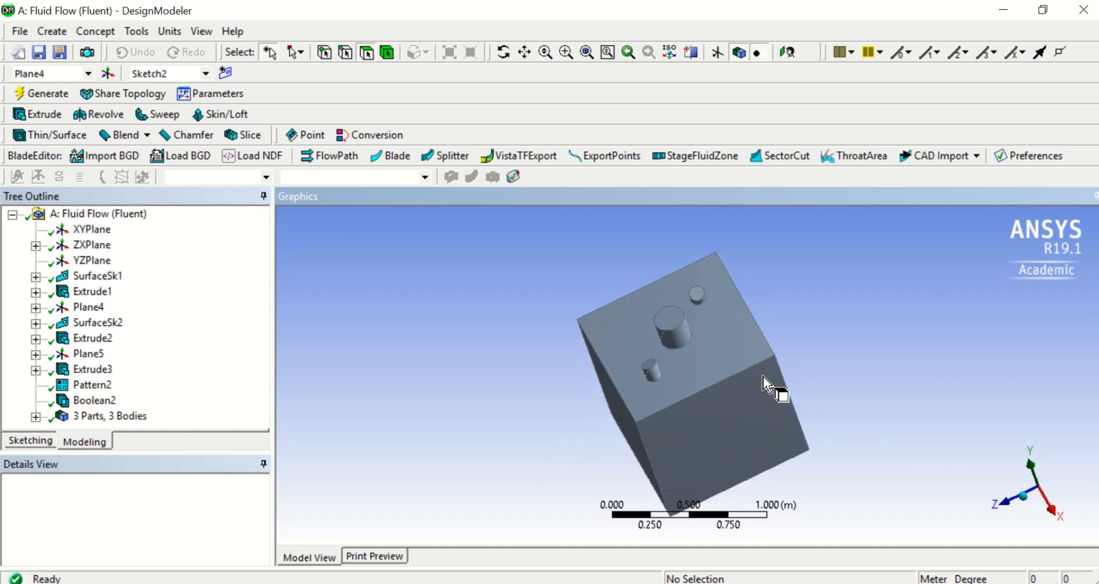
drag(633, 475, 569, 491)
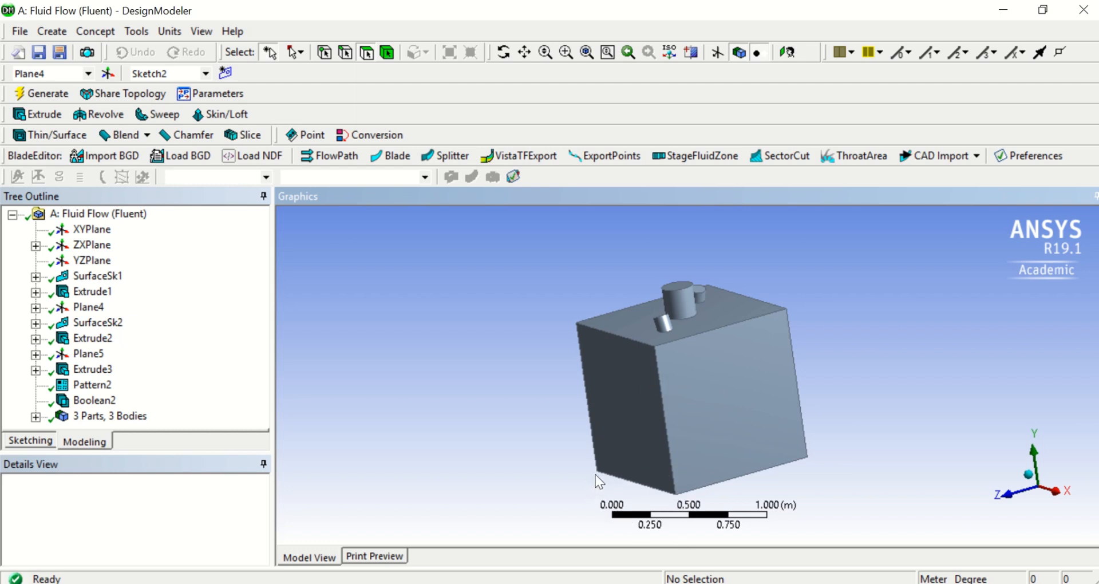
drag(657, 490, 722, 436)
drag(715, 381, 687, 368)
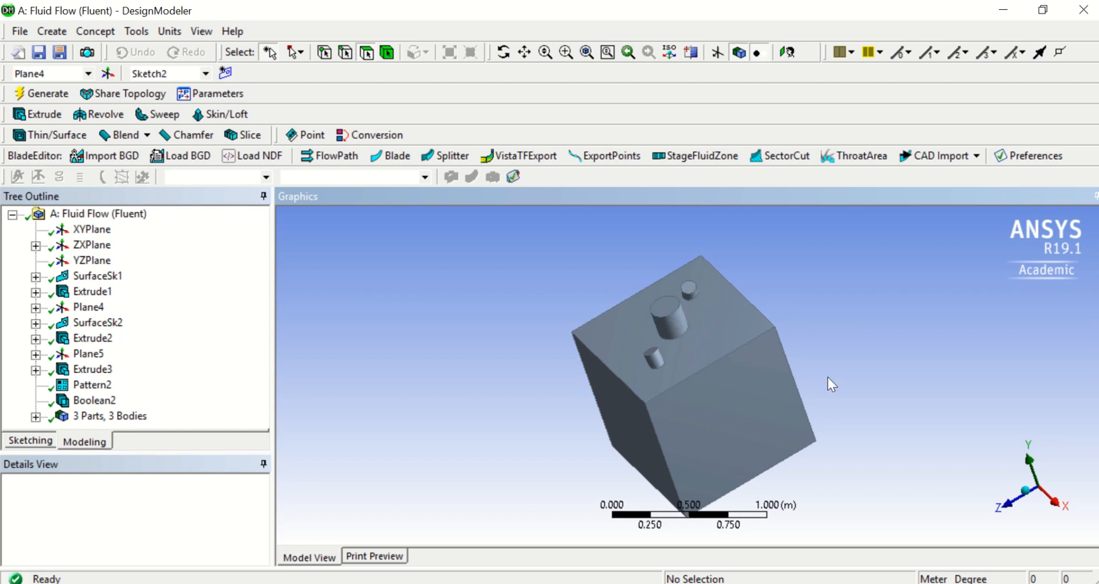
drag(828, 376, 876, 346)
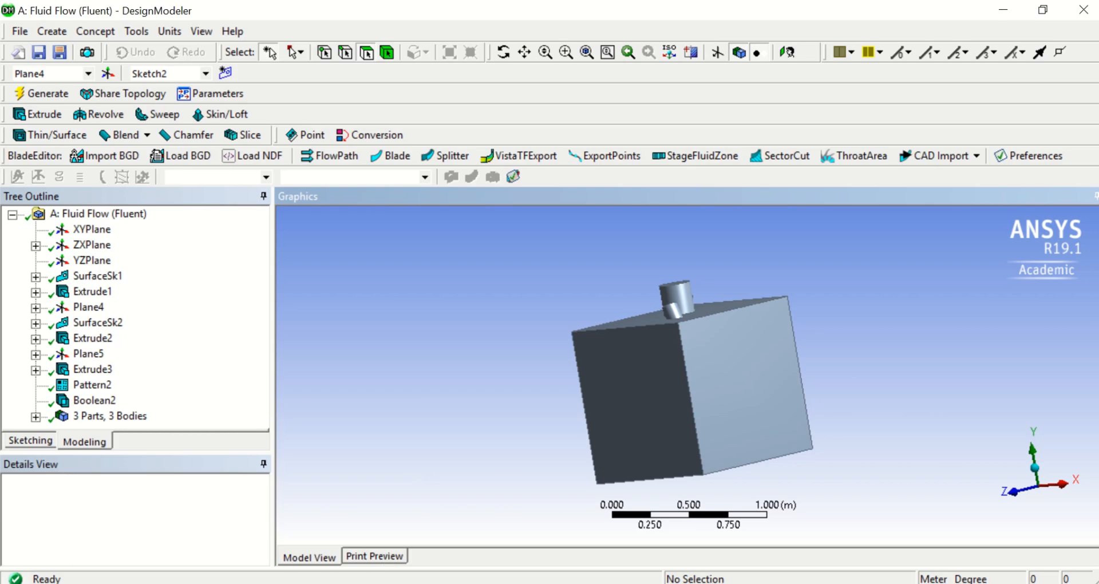
Switch to the Meshing application and set the global mesh element size to 30 mm.
click(324, 527)
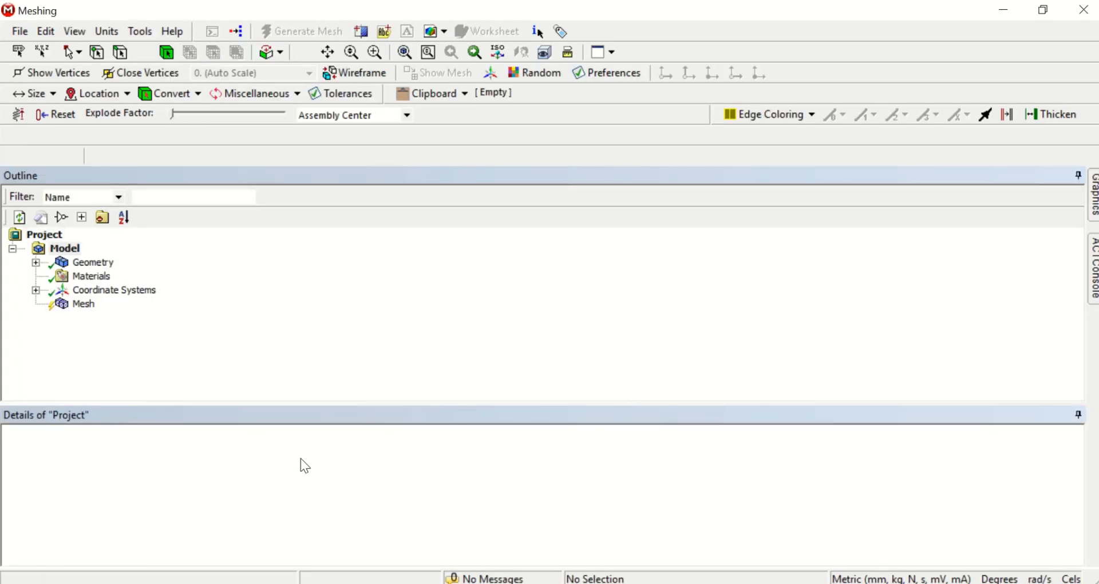
click(77, 308)
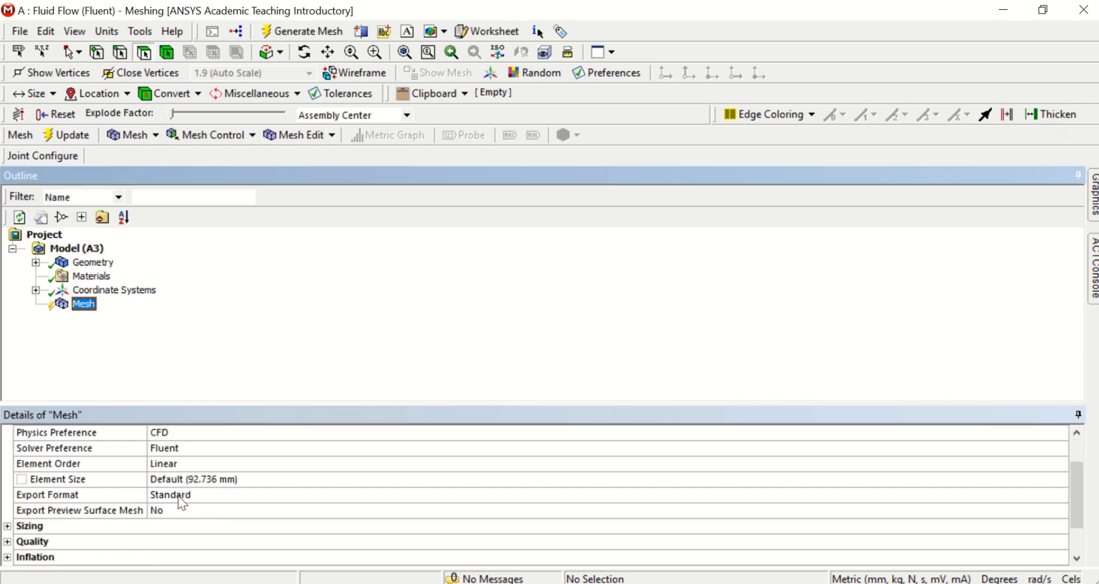
click(227, 483)
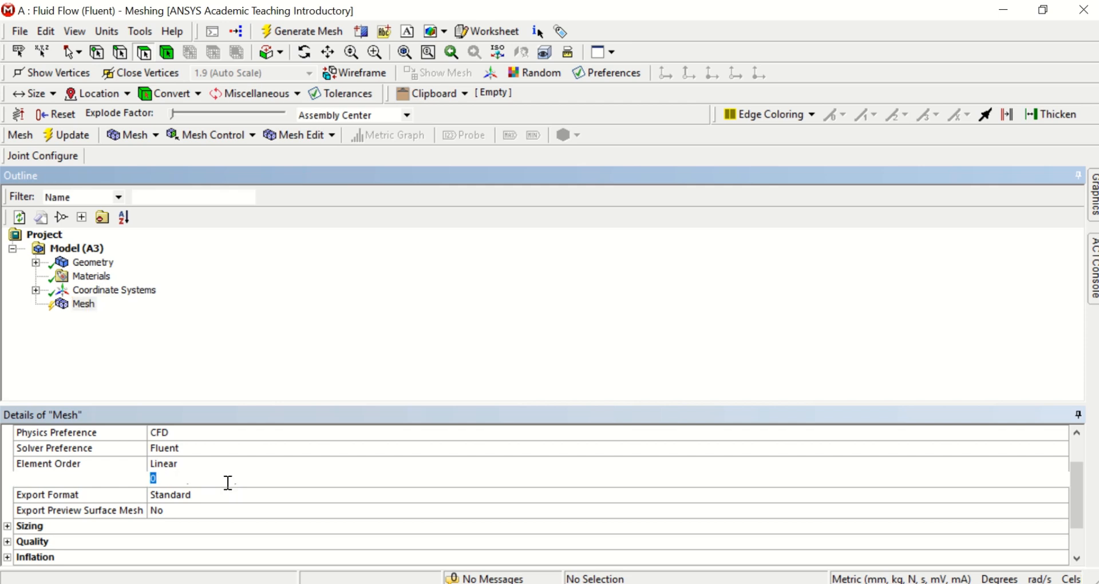
text(30)
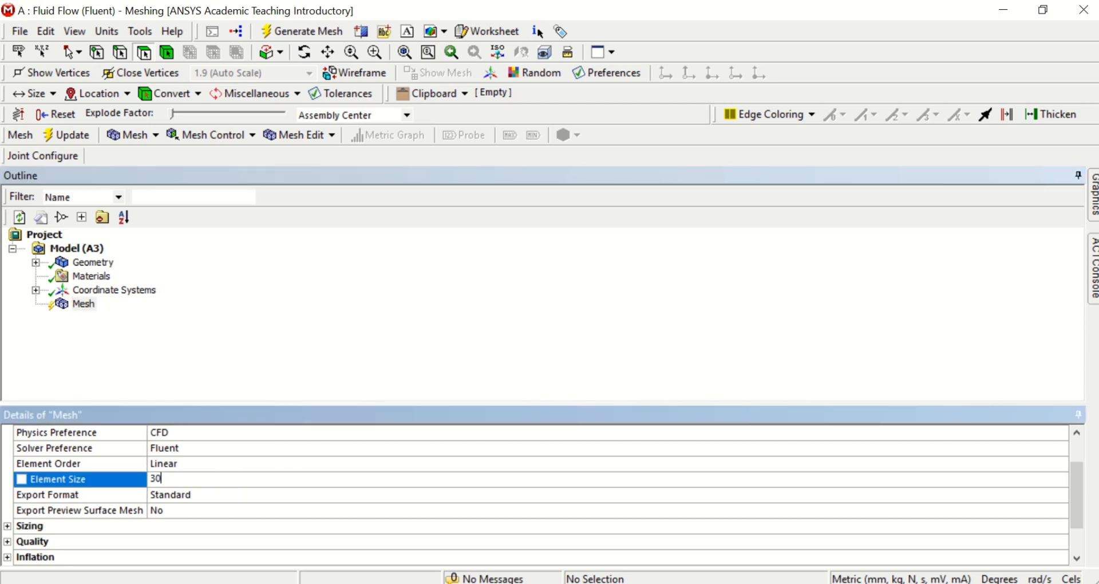
key(Return)
Set the smoothing in the mesh quality settings to High.
scroll(231, 490, down, 2)
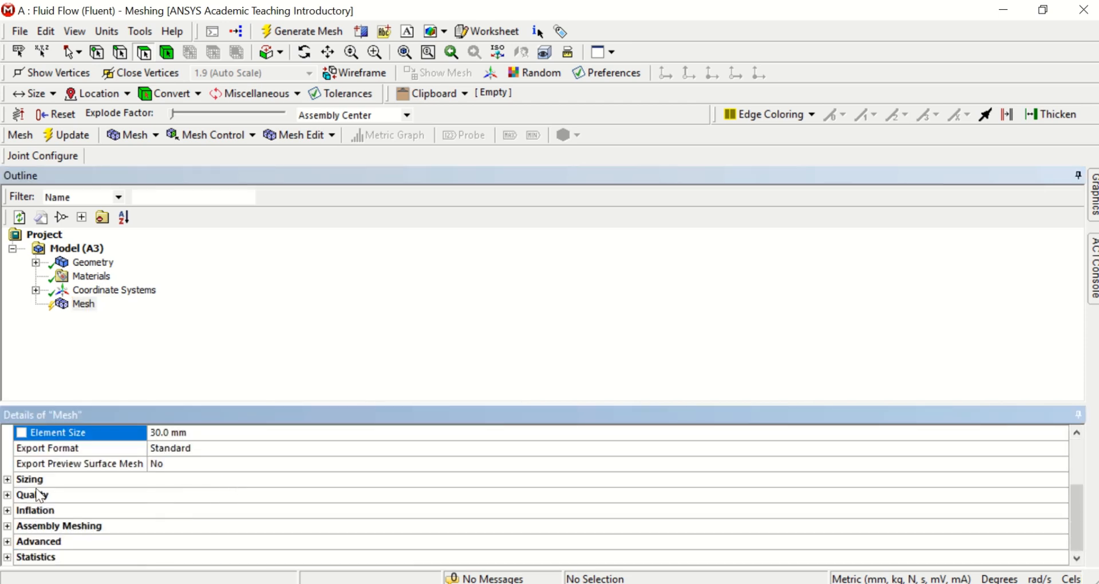
double_click(49, 497)
scroll(143, 514, down, 1)
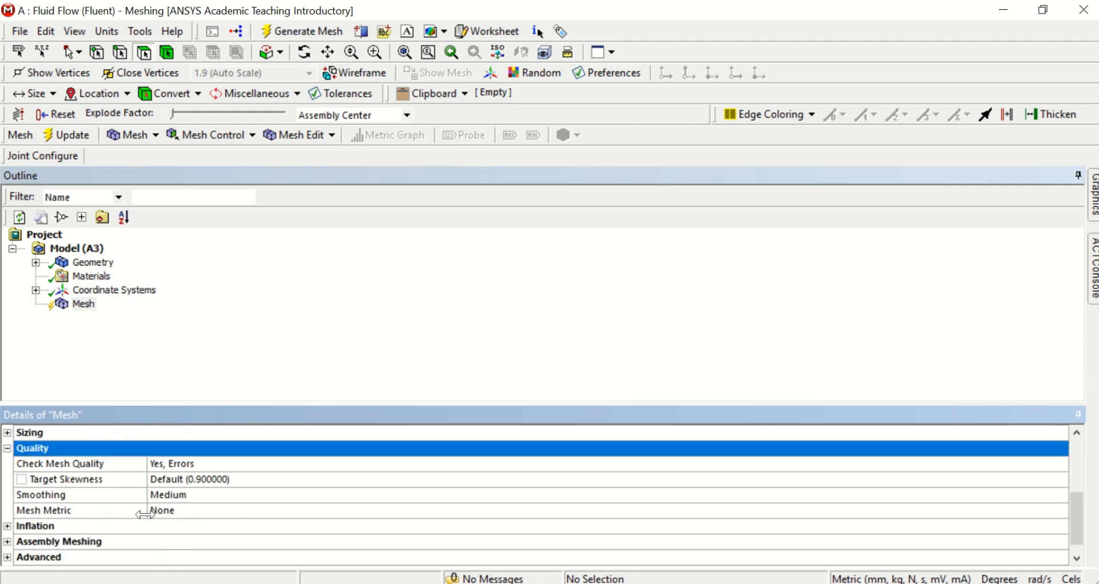
click(178, 495)
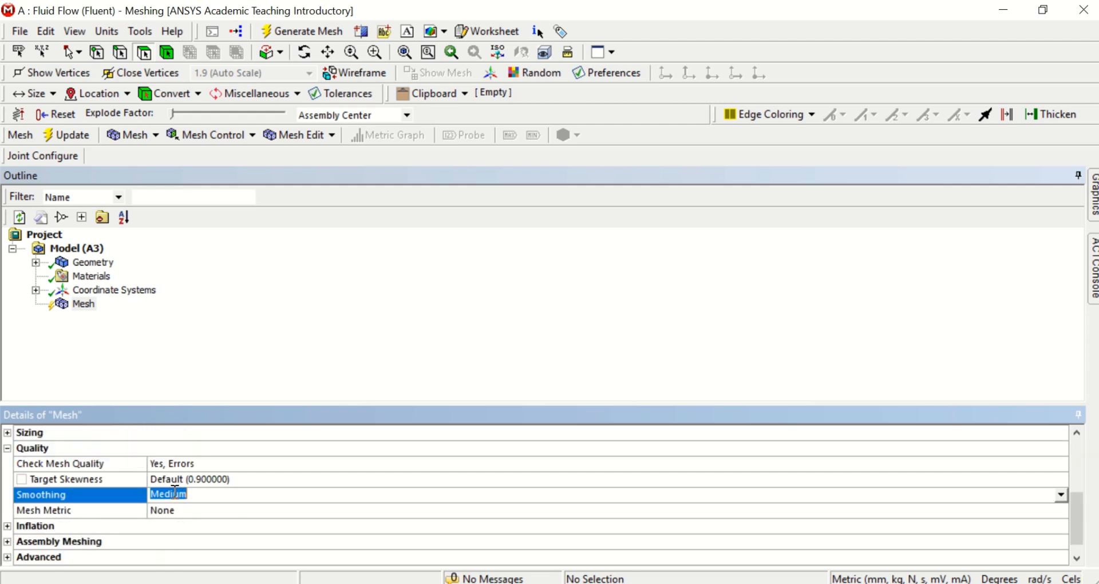
double_click(203, 493)
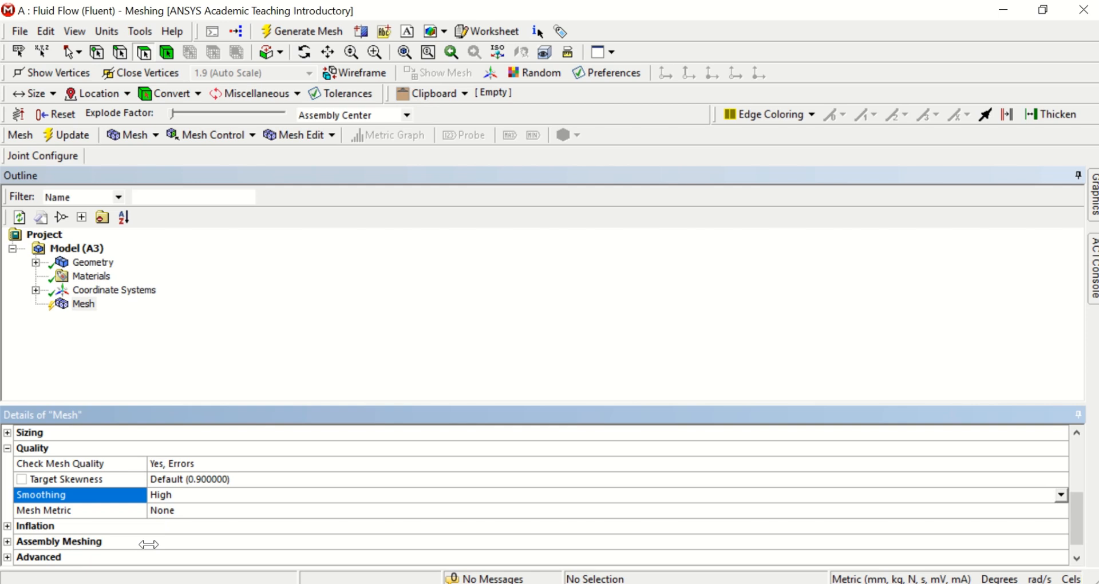
scroll(148, 544, up, 2)
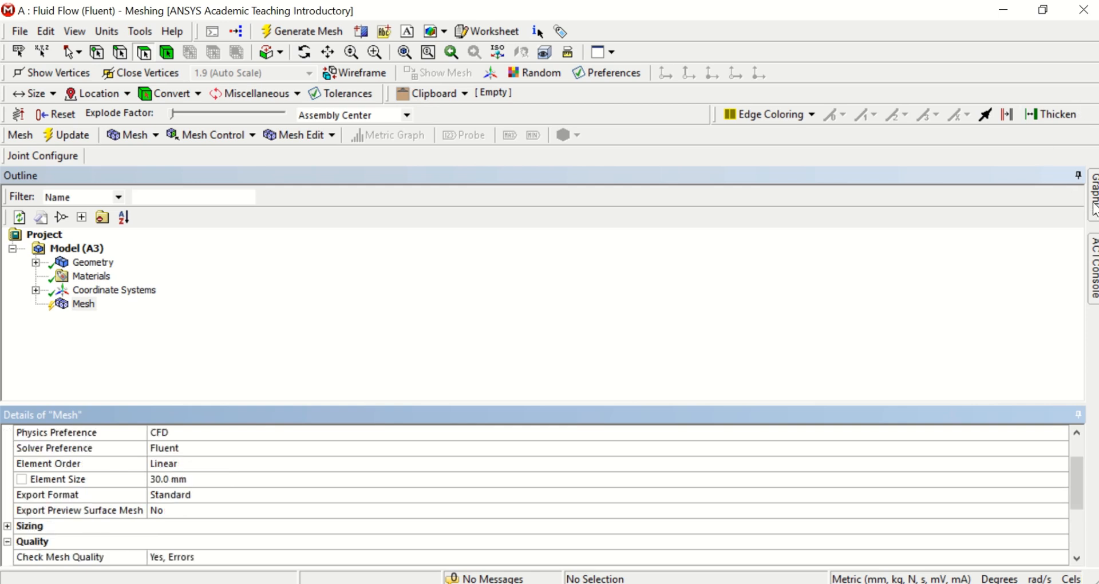
Create a named selection "water-inlet" from the end face of the small cylinder nearest the front corner of the tank.
mouse_move(1093, 194)
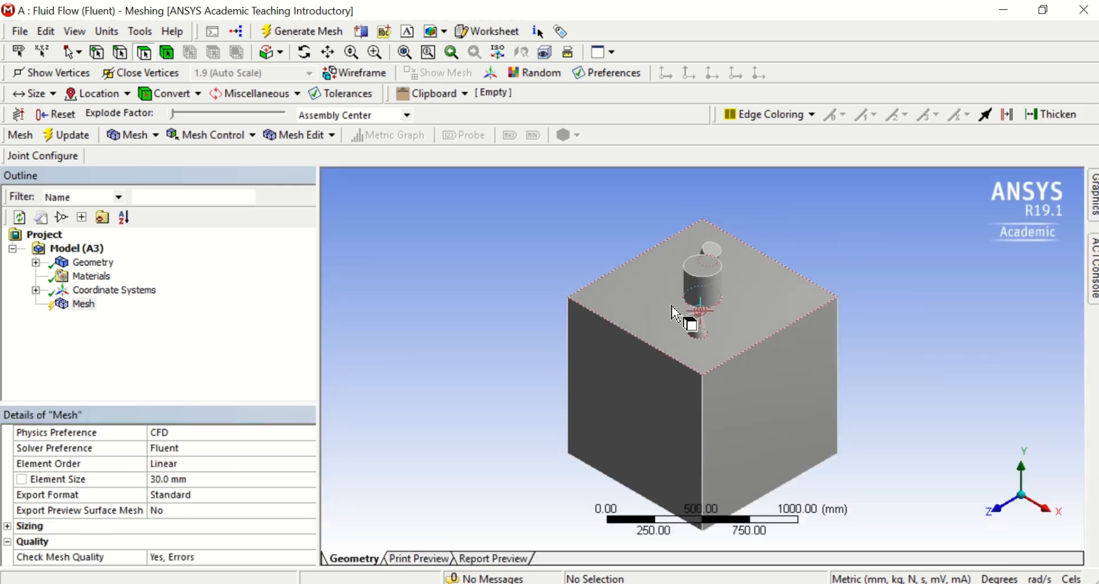
drag(672, 305, 667, 319)
click(693, 329)
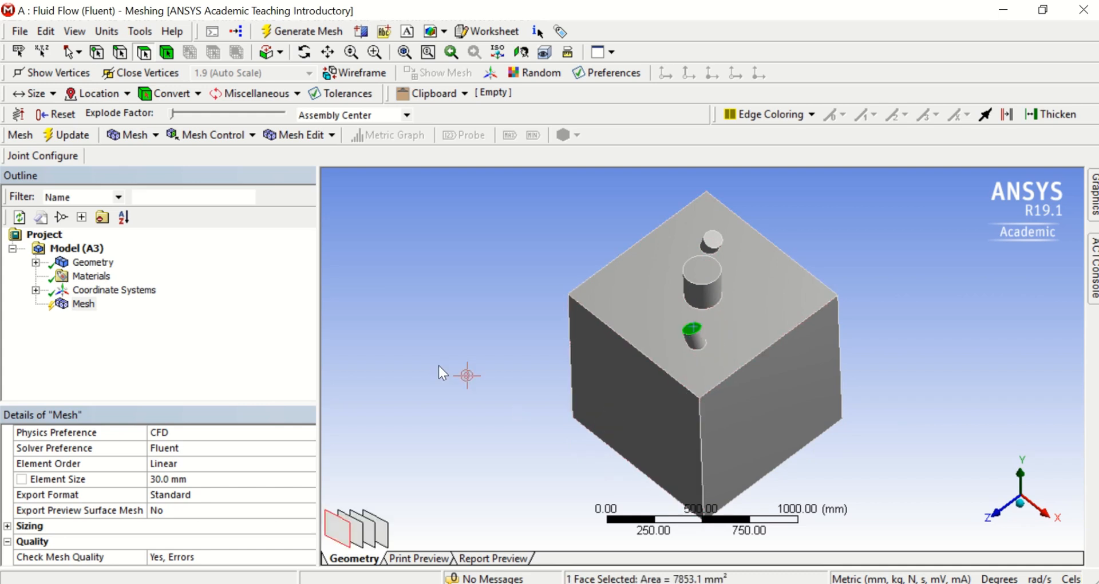
right_click(425, 458)
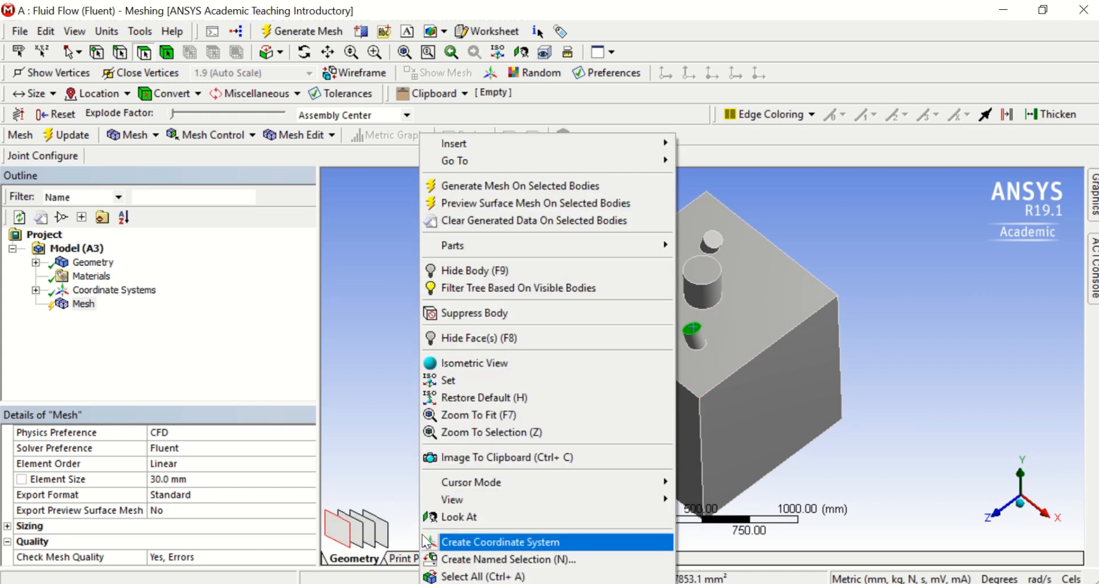
click(458, 558)
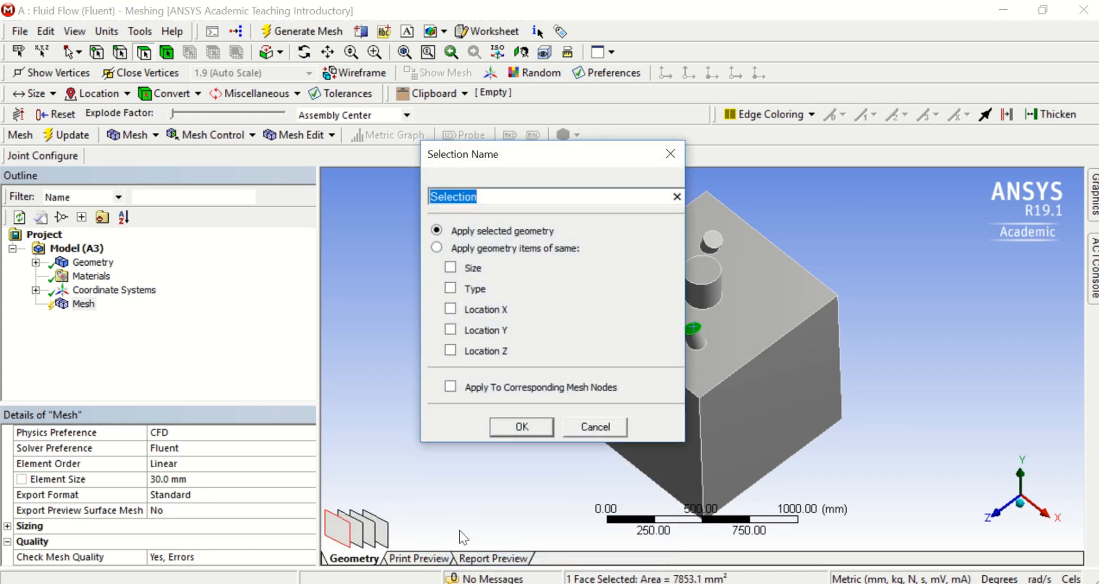
text(water-i)
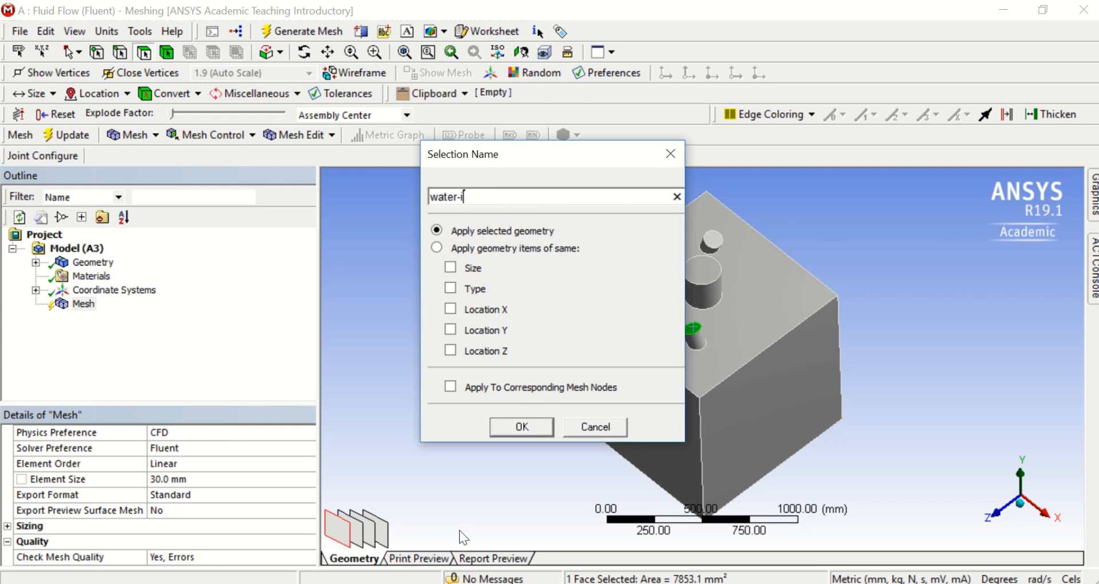
text(nlet)
key(Return)
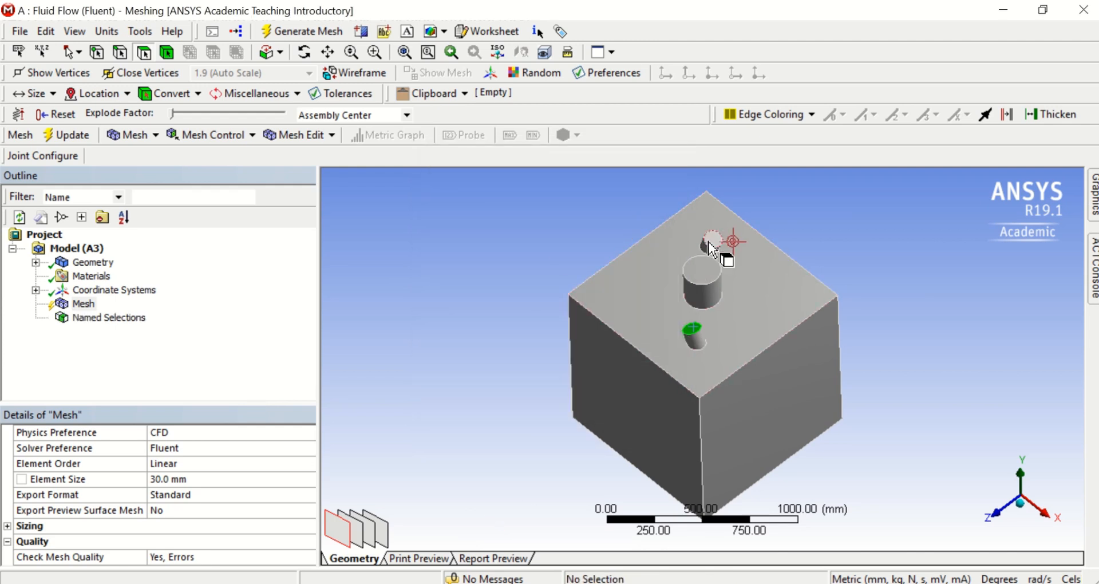
Create a named selection "oil-inlet" from the end face of the small cylinder at the back of the tank.
click(712, 242)
right_click(380, 275)
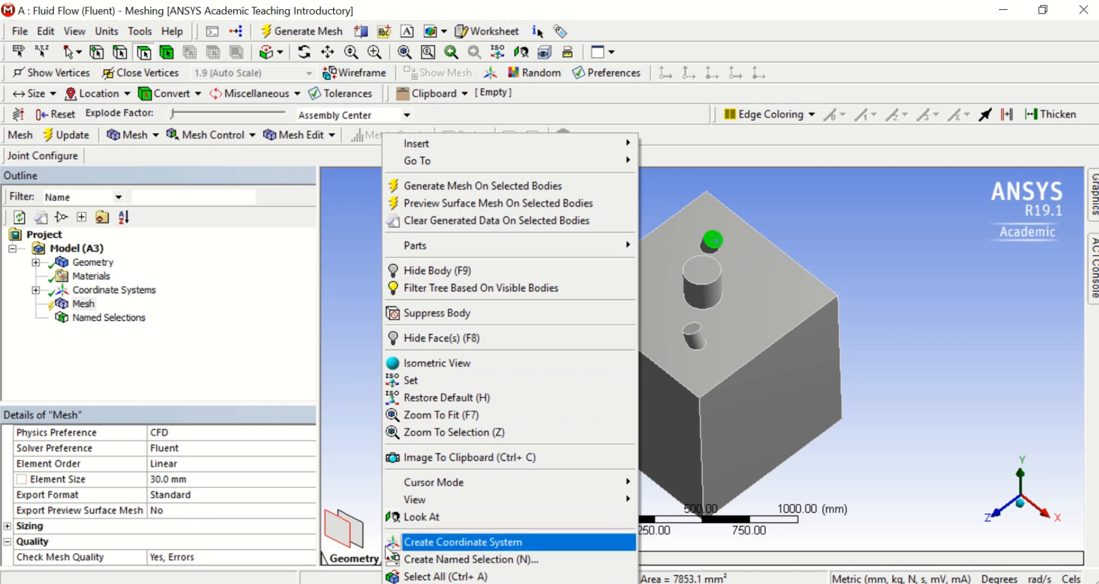
click(441, 559)
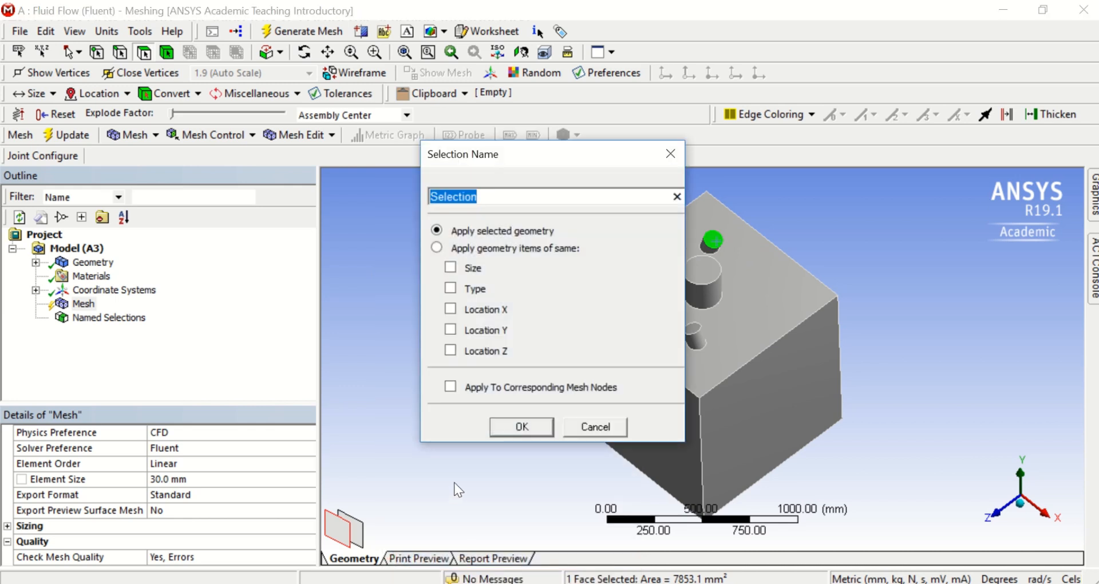
text(oil-inle)
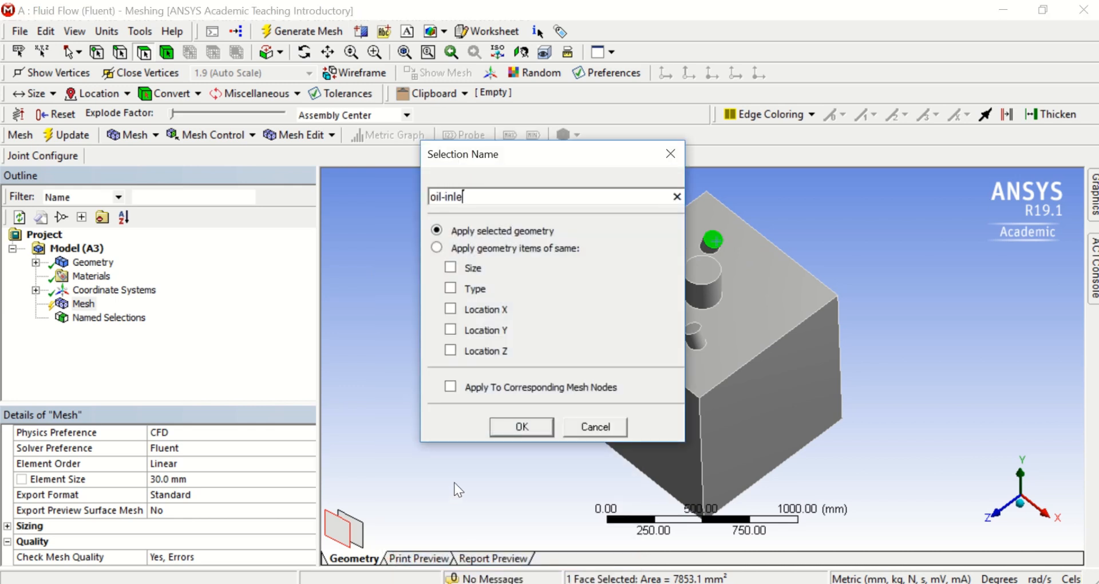
text(t)
key(Return)
Create a named selection "outlet" from the end face of the large central cylinder and update the mesh.
click(700, 272)
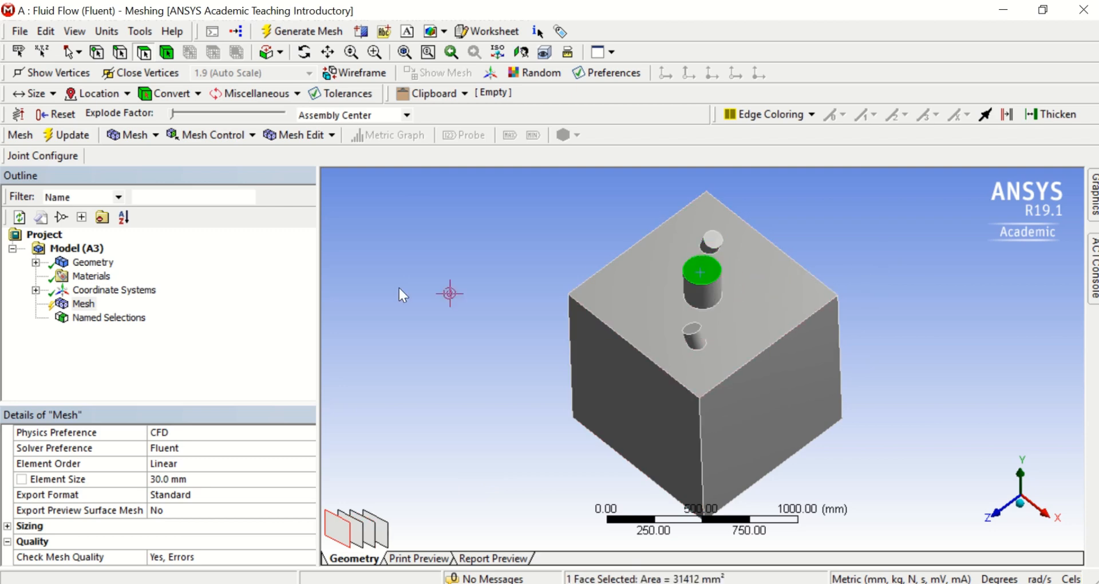
right_click(404, 295)
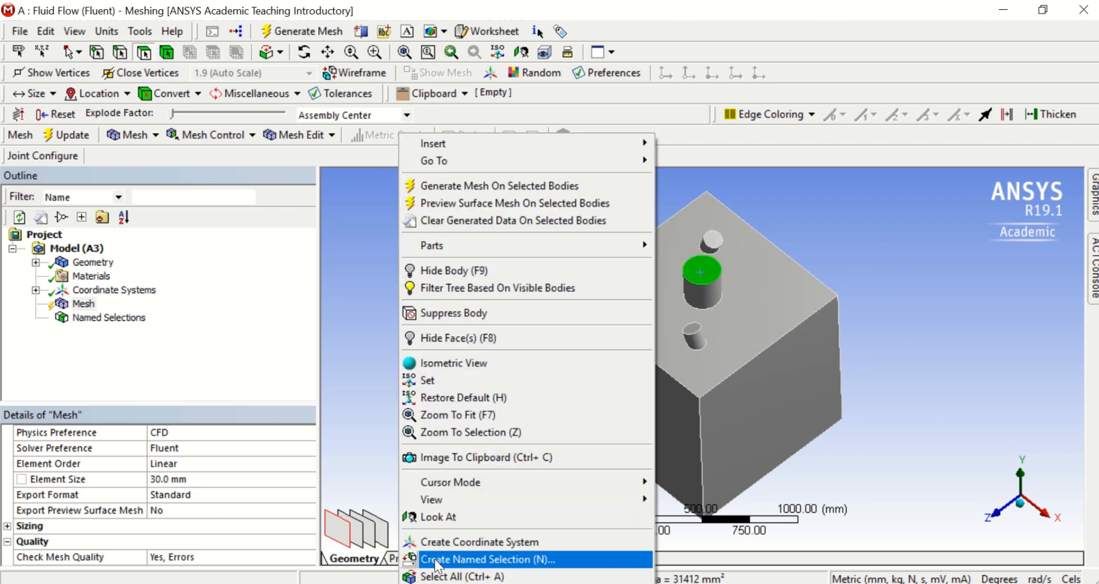
click(438, 560)
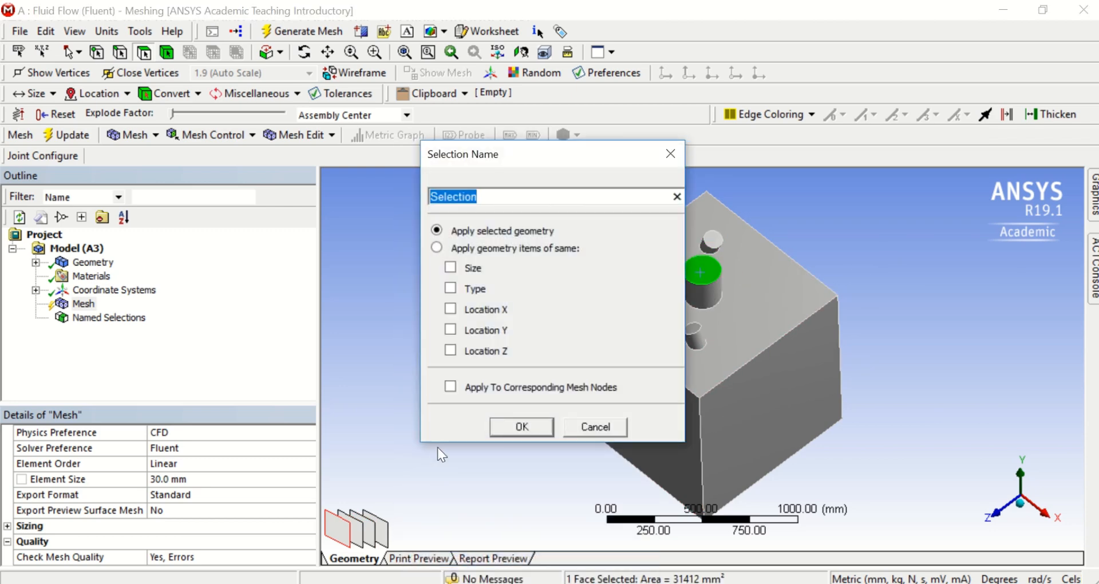
text(pressure-o)
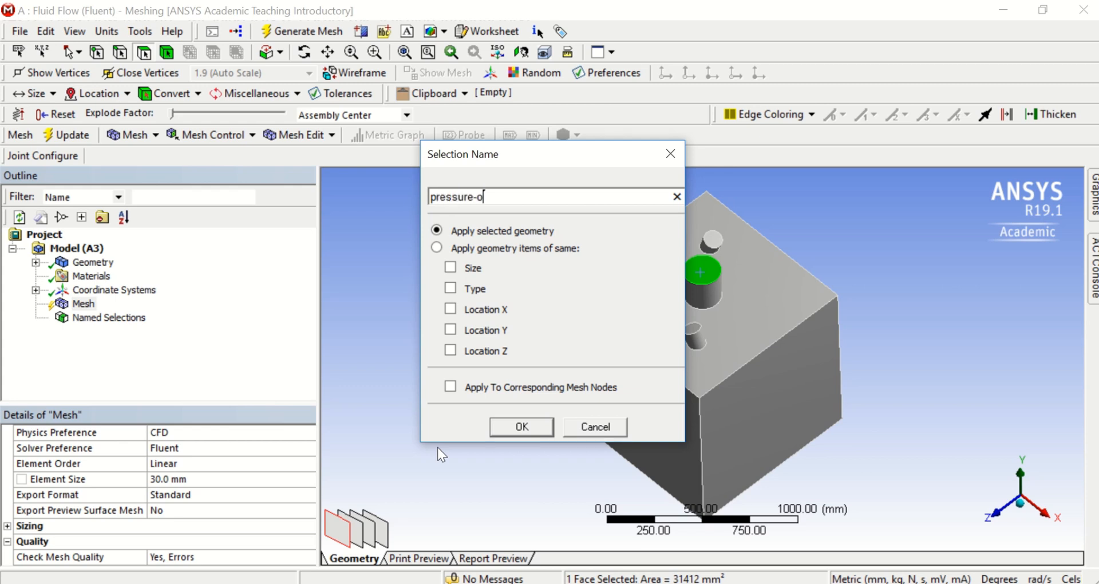
text(utlet)
key(BackSpace)
key(BackSpace)
key(BackSpace)
key(BackSpace)
key(BackSpace)
key(BackSpace)
key(BackSpace)
key(BackSpace)
key(BackSpace)
key(BackSpace)
key(BackSpace)
key(BackSpace)
key(BackSpace)
key(BackSpace)
key(BackSpace)
text(outlet)
key(Return)
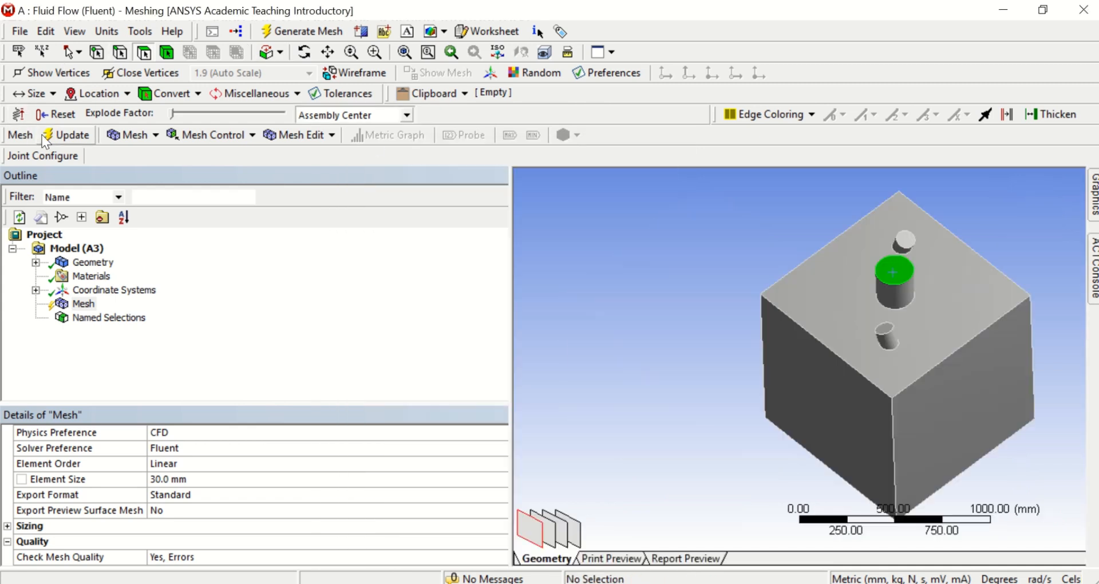
click(42, 135)
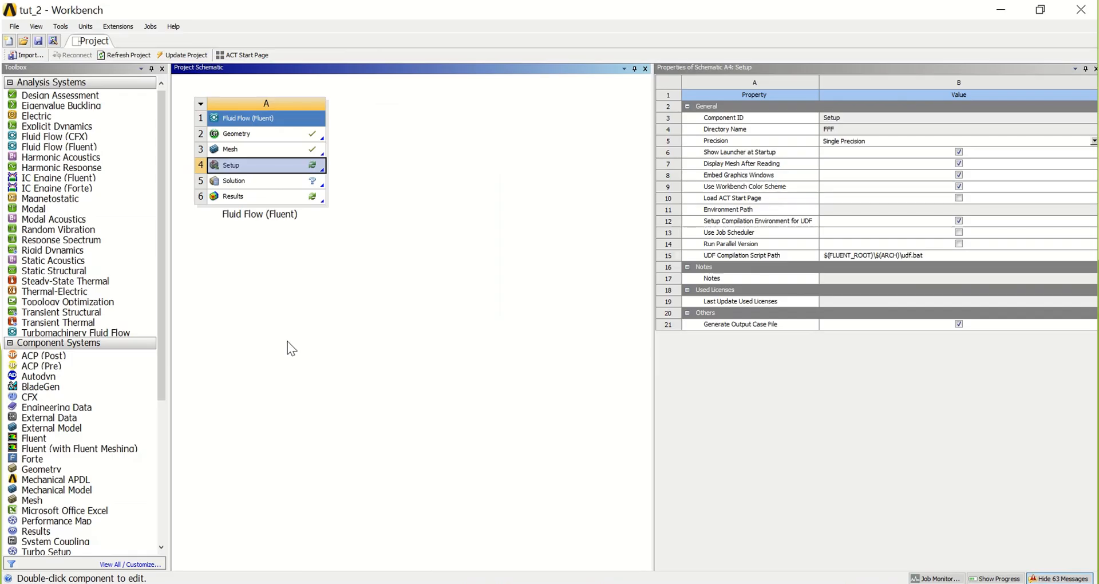
Switch to Workbench and launch Fluent for the Setup cell in double precision, running in parallel on the local machine with 4 processes.
double_click(279, 165)
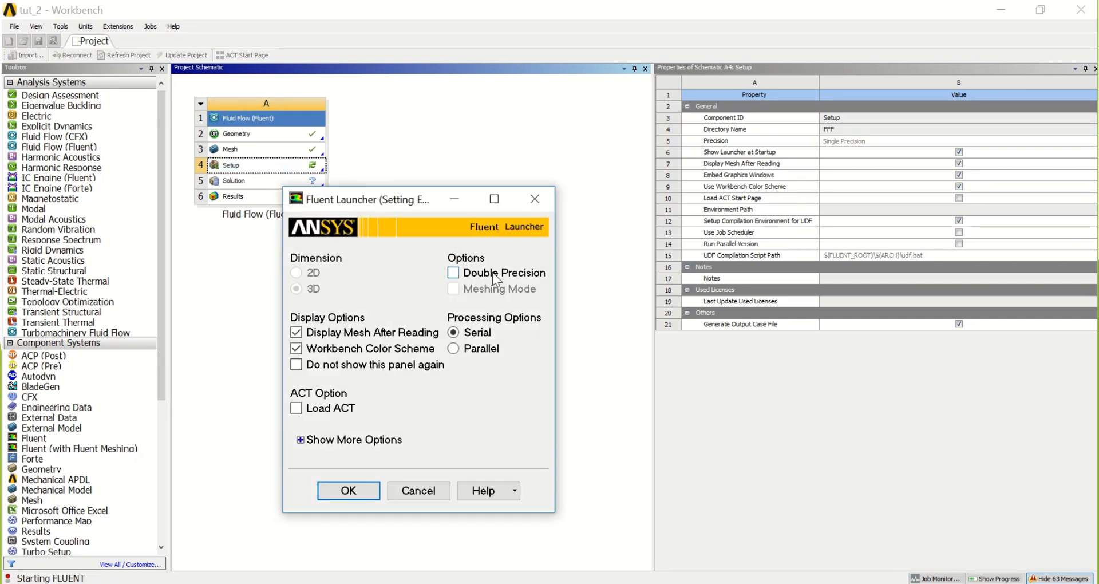
click(493, 273)
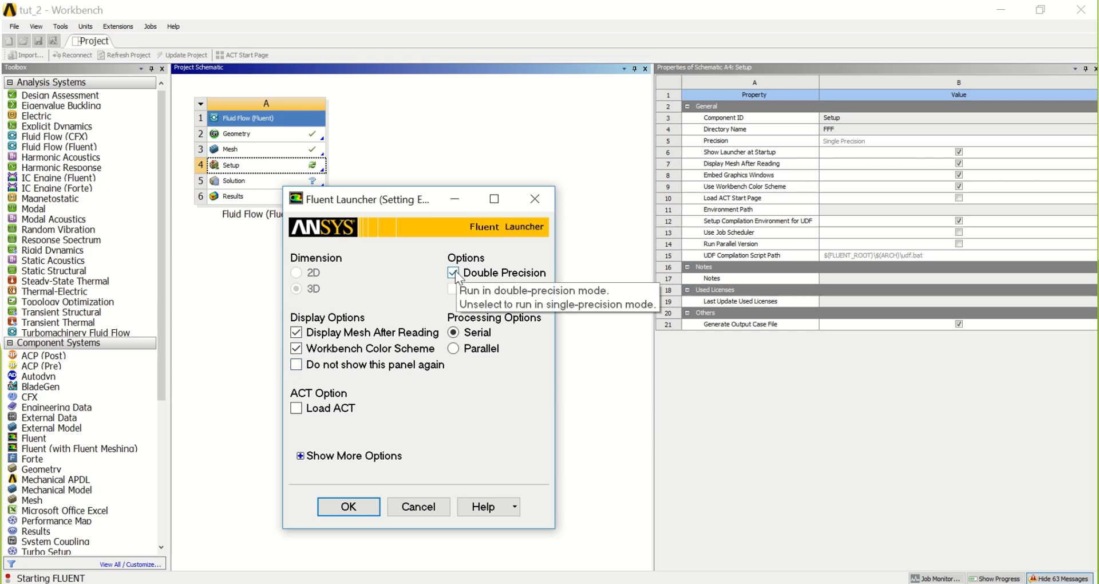
click(457, 348)
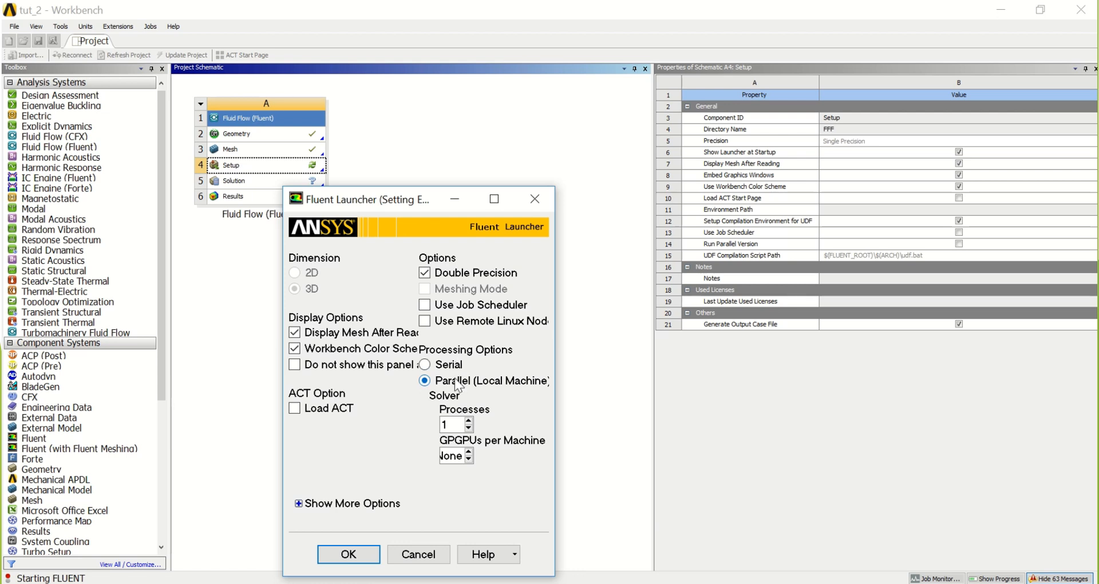
click(469, 421)
click(469, 421)
click(469, 421)
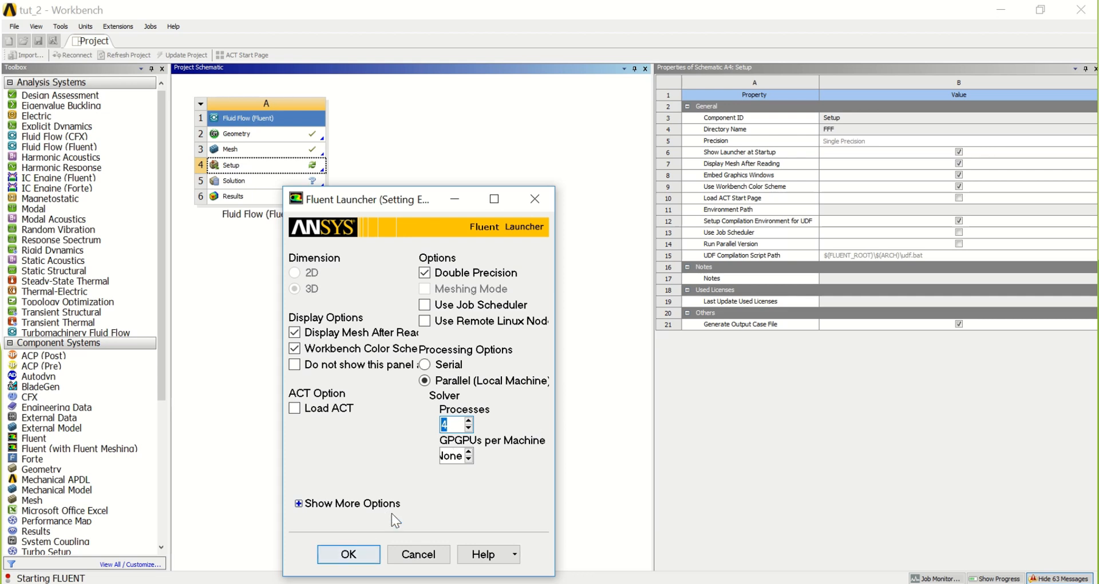
click(344, 555)
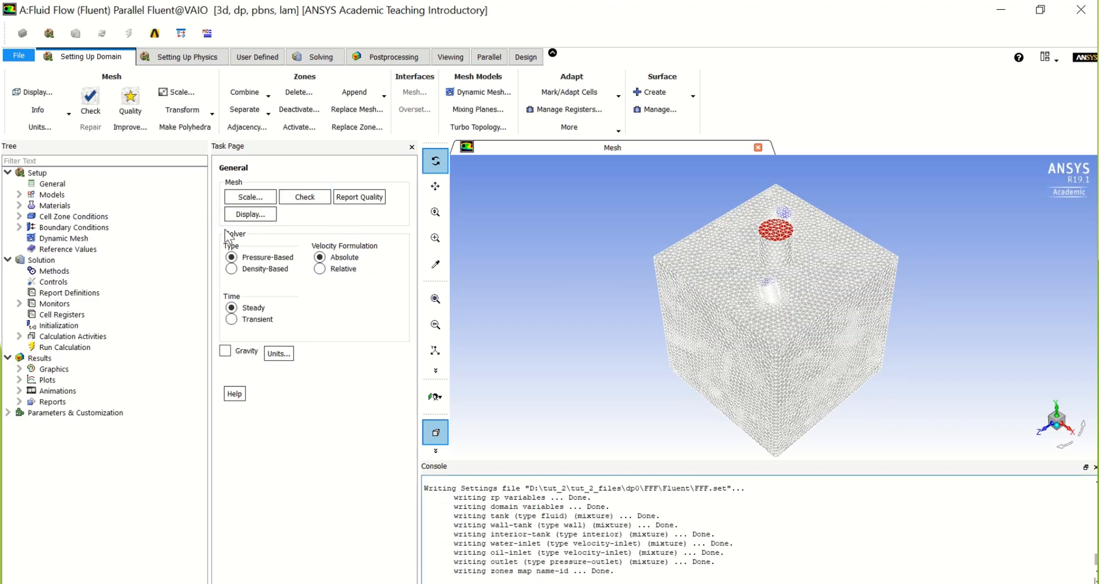
Set the solver time to Transient and enable gravity with a Y acceleration of -9.81 m/s2.
click(244, 325)
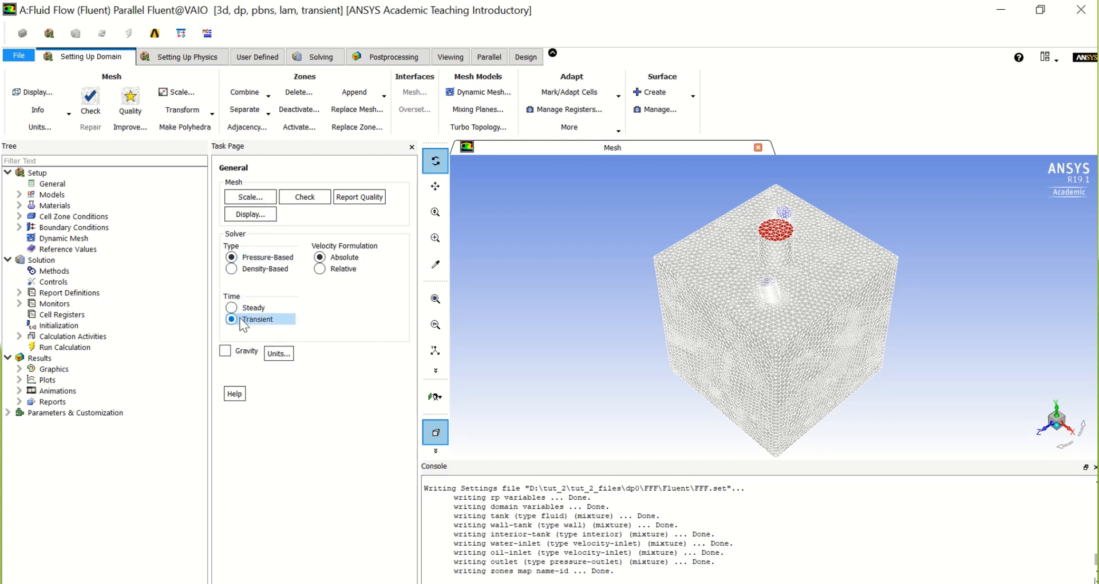
click(225, 350)
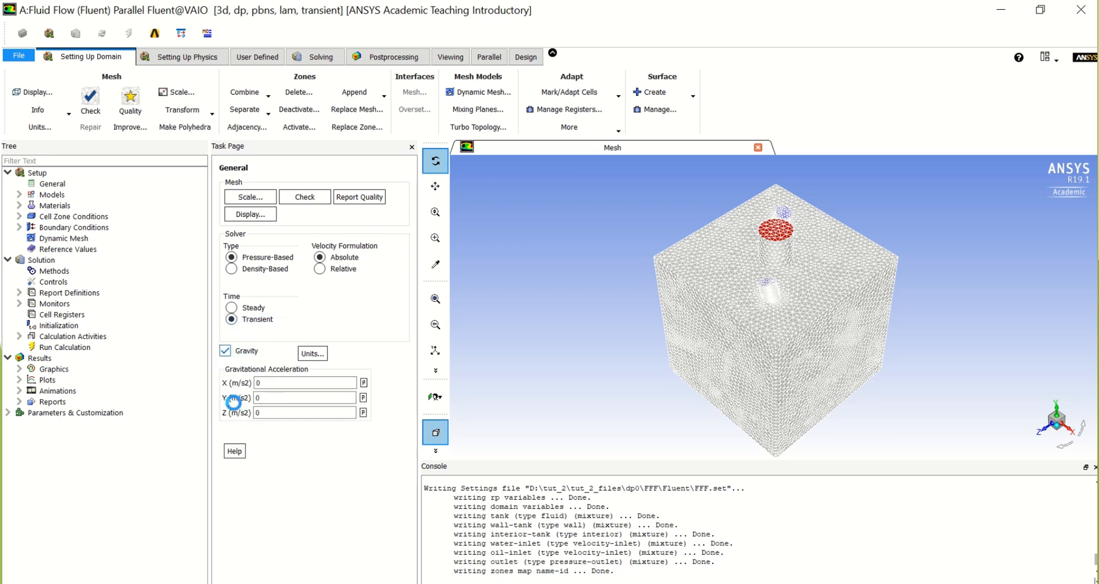
double_click(265, 395)
text(-9.81)
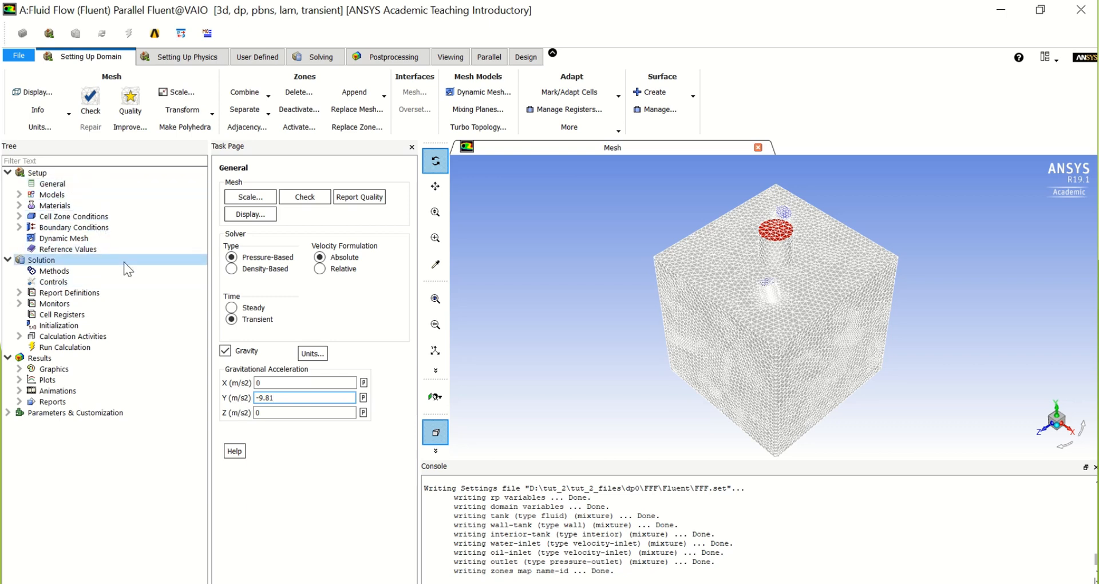
Choose the Volume of Fluid multiphase model and set the number of Eulerian phases to 3.
double_click(95, 197)
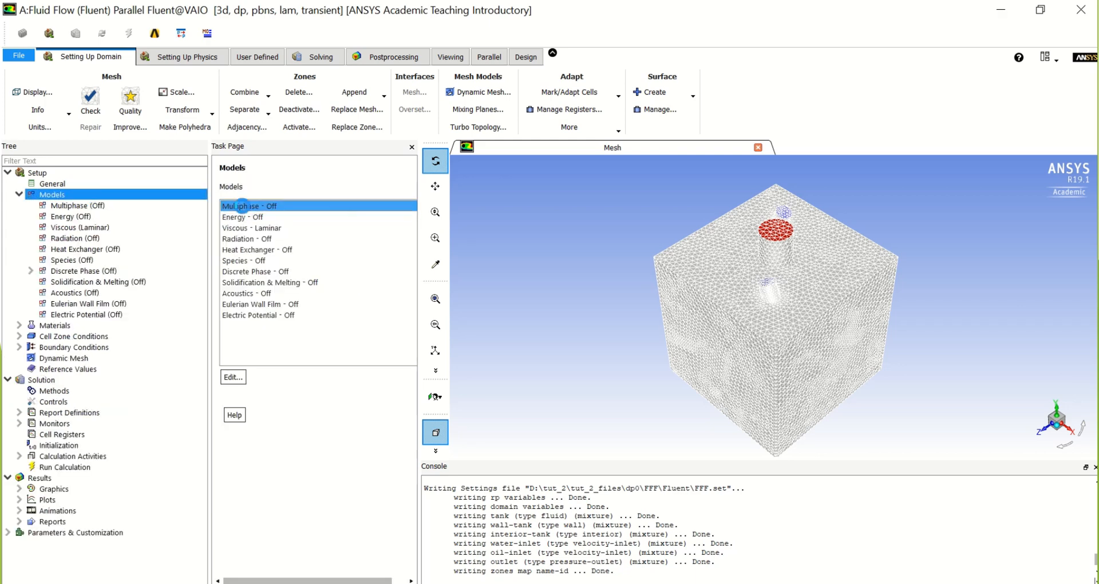
double_click(242, 206)
drag(237, 304, 219, 134)
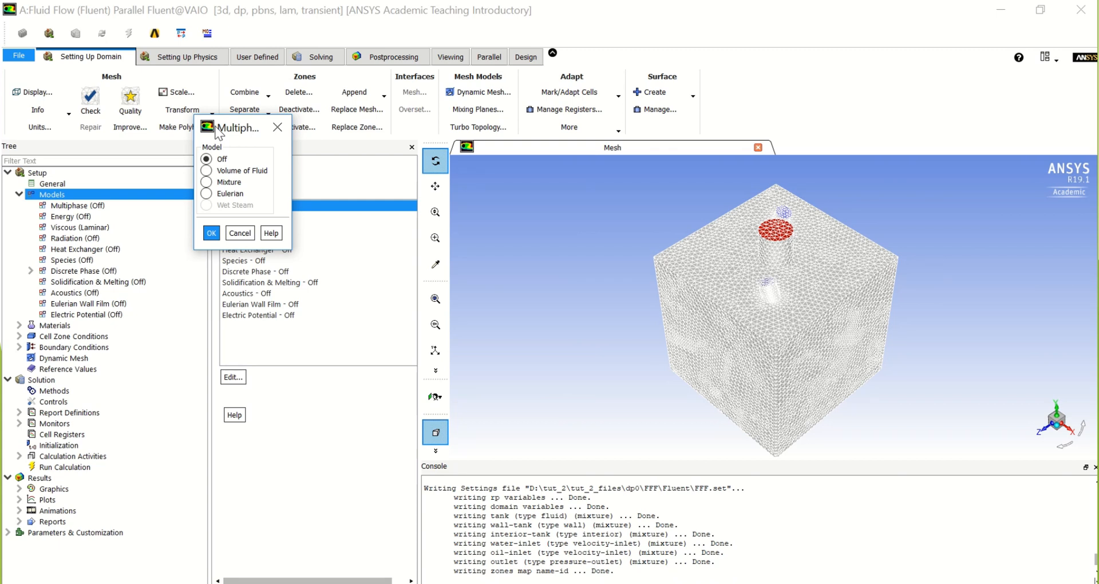
click(225, 170)
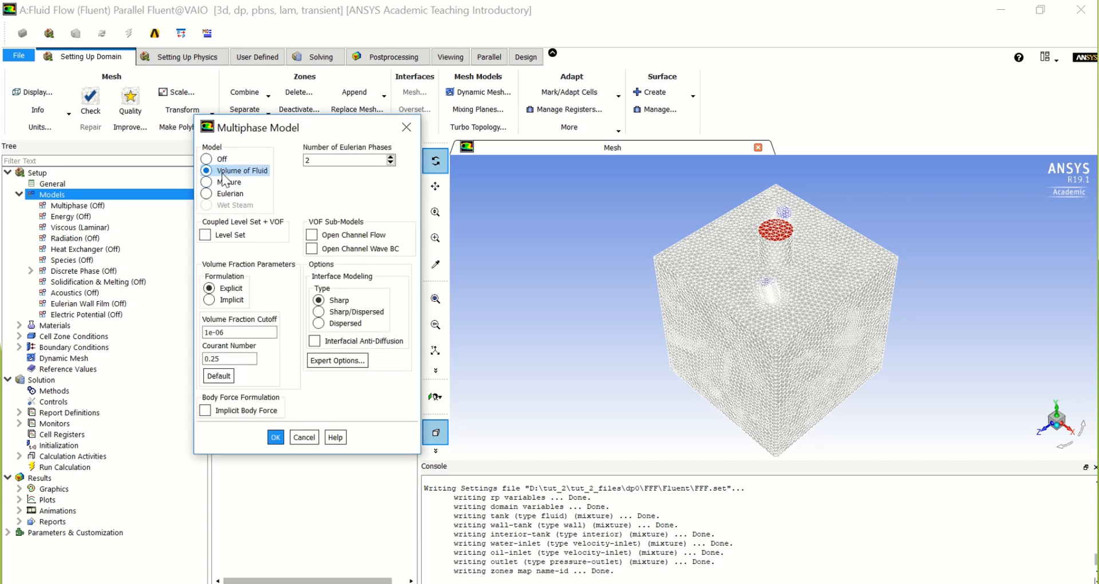
double_click(324, 161)
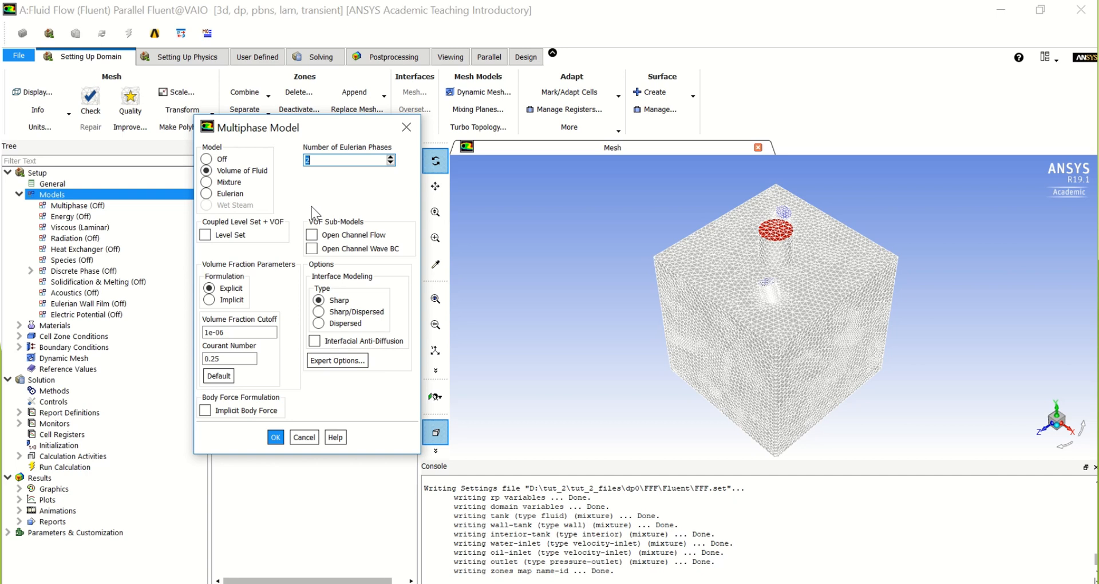
text(3)
click(270, 331)
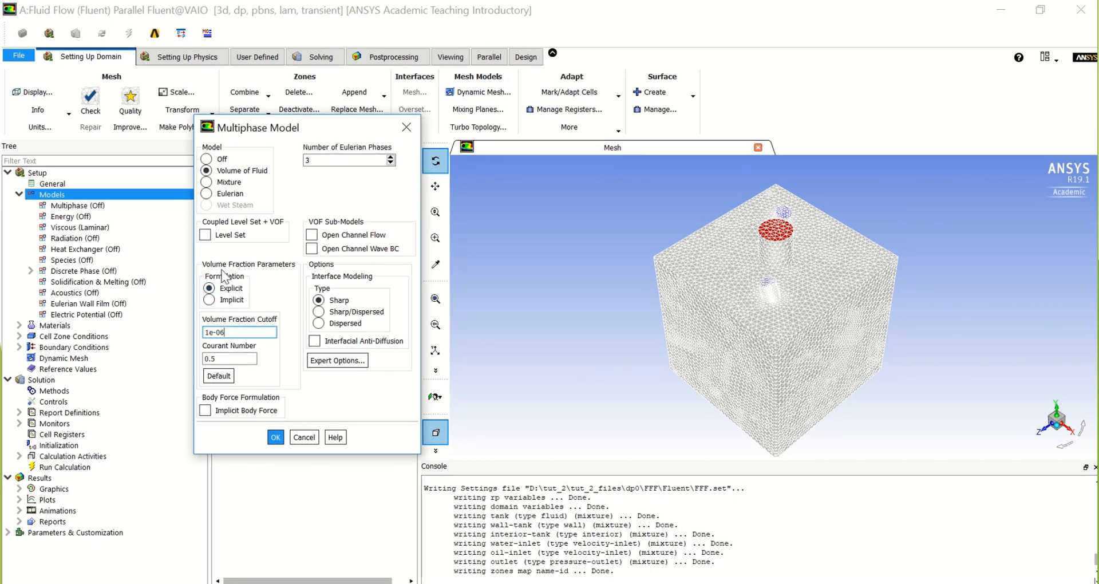
click(223, 300)
click(225, 289)
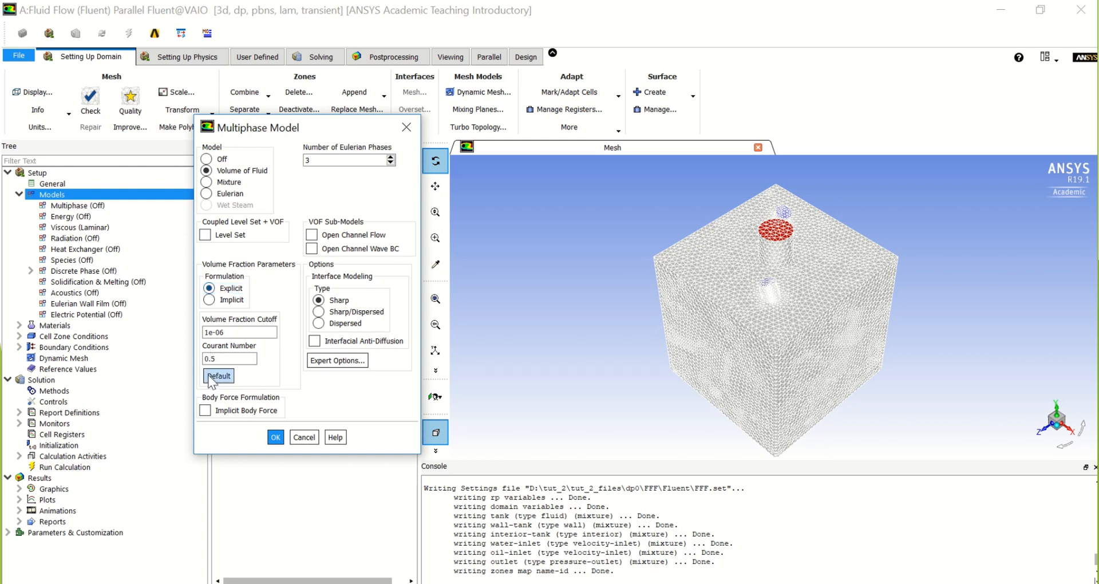
double_click(221, 357)
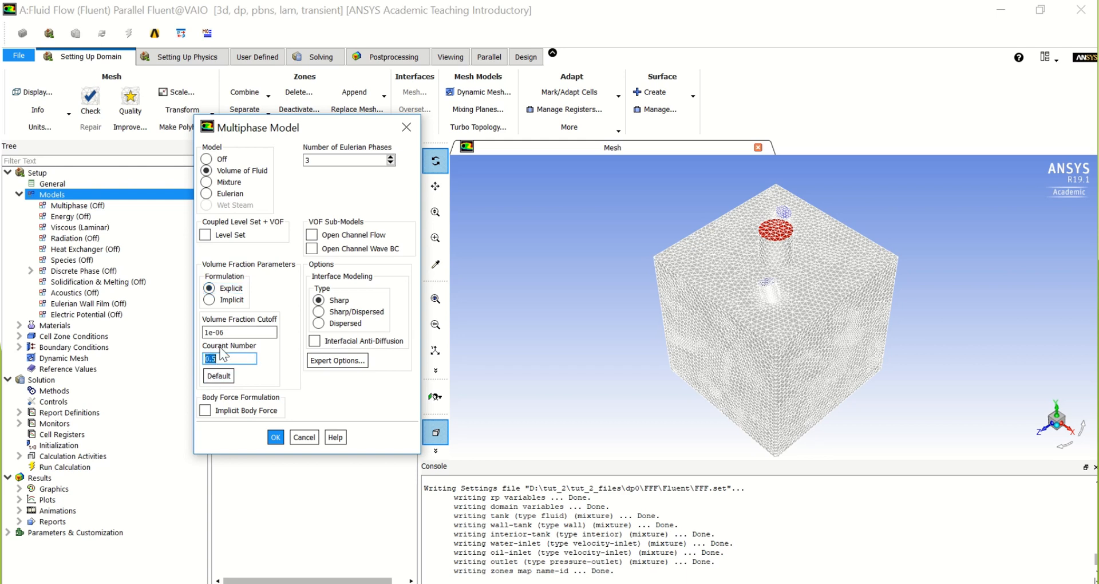
click(221, 357)
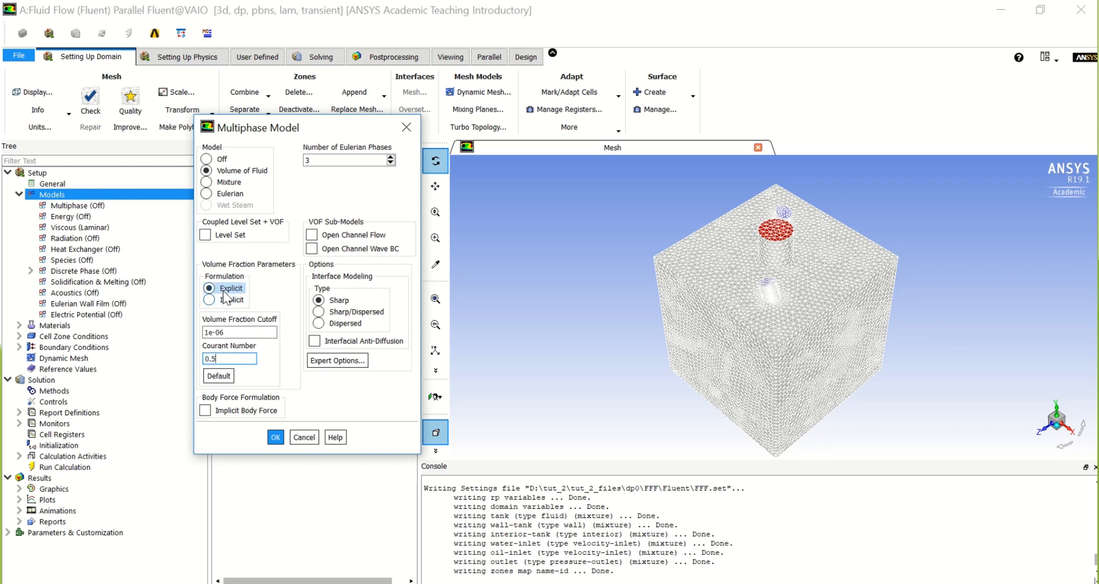
click(225, 299)
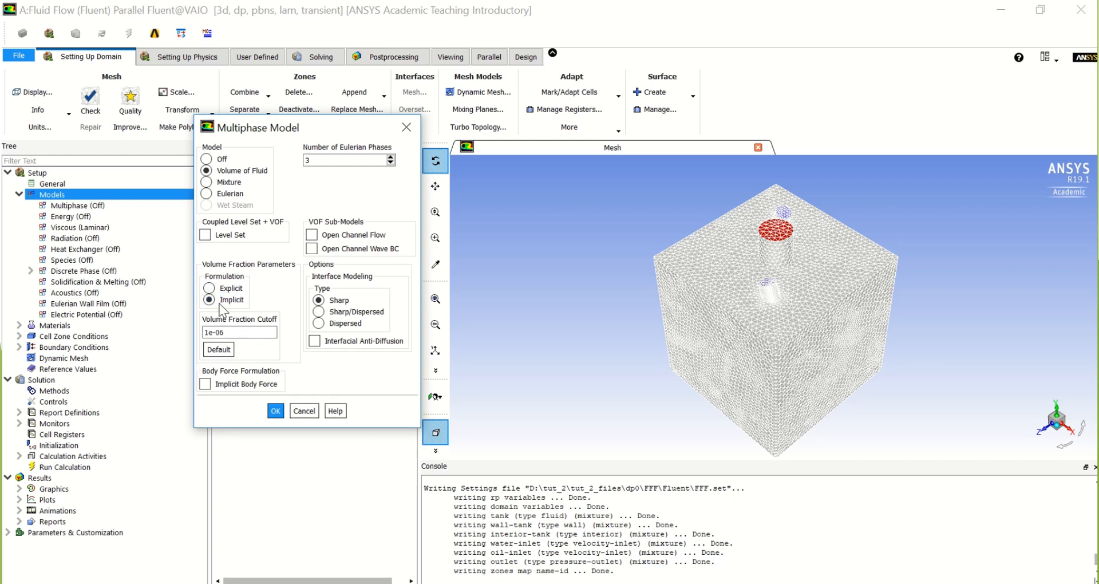
click(223, 294)
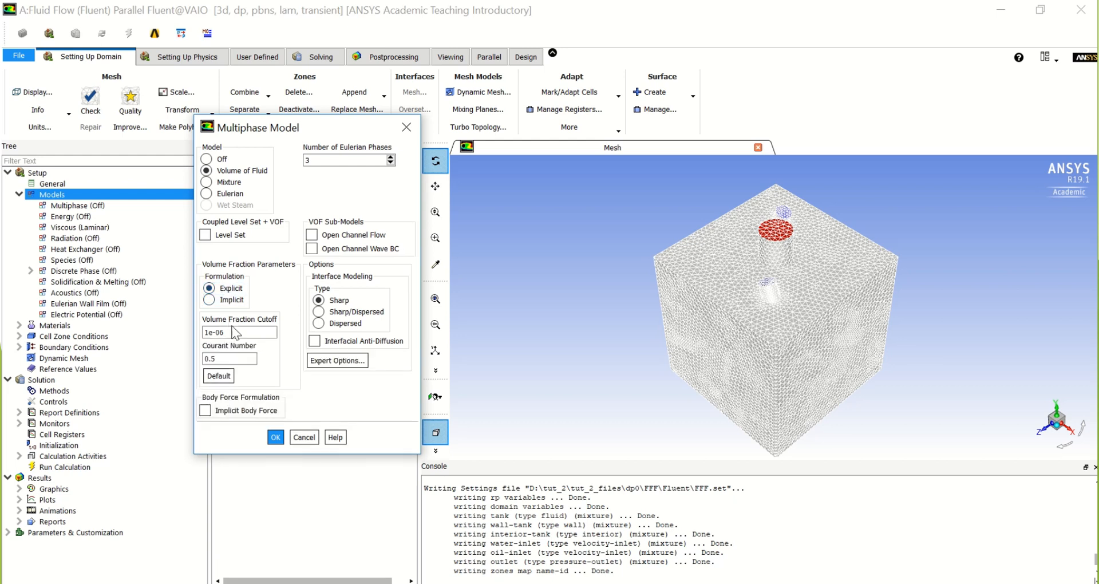
Set the Courant number for the explicit volume fraction formulation to 0.25.
double_click(227, 358)
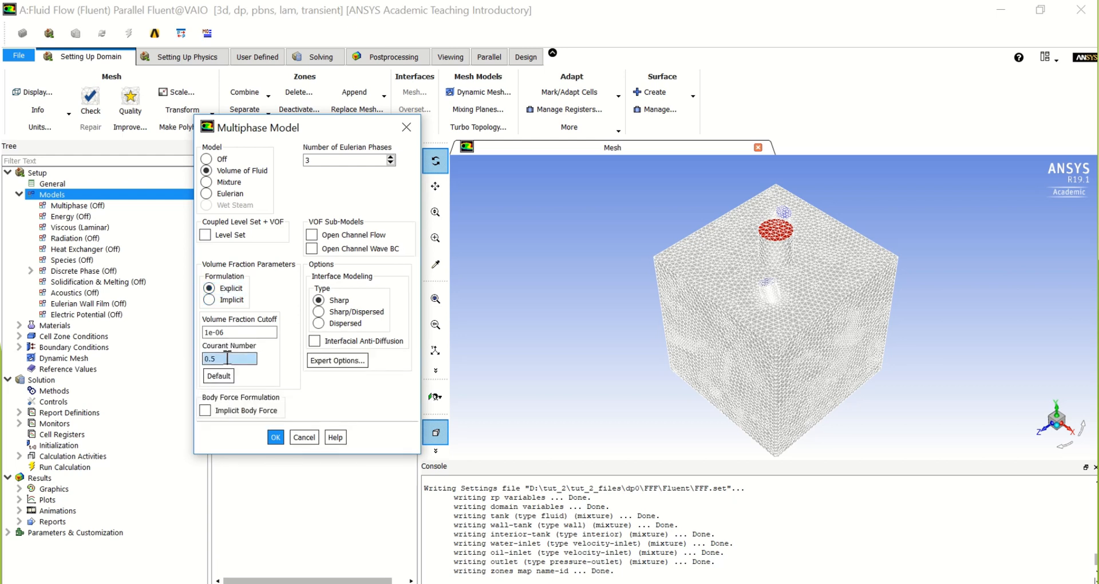
click(228, 358)
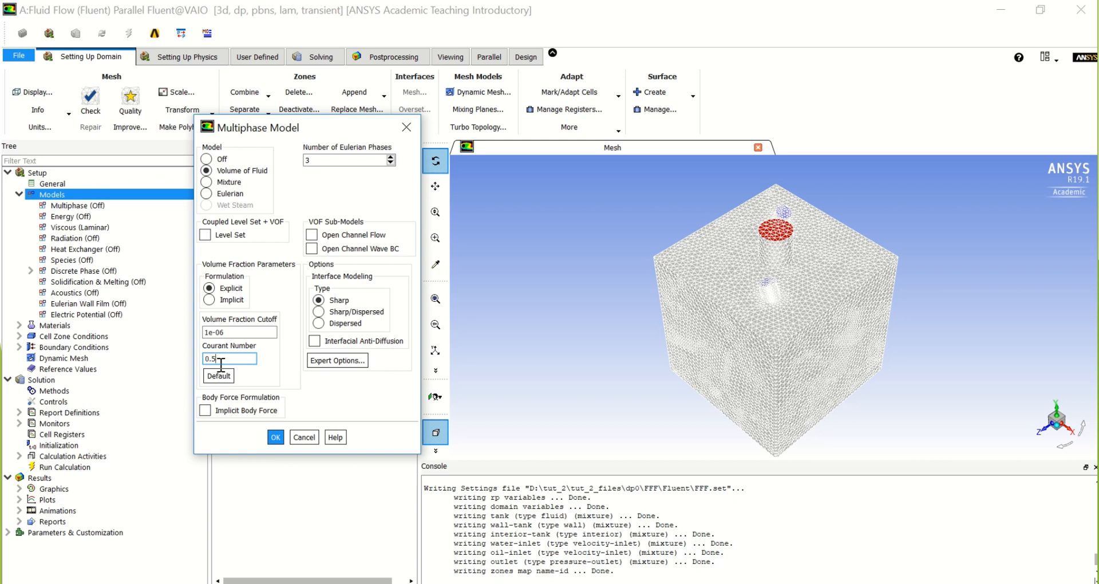
text(25)
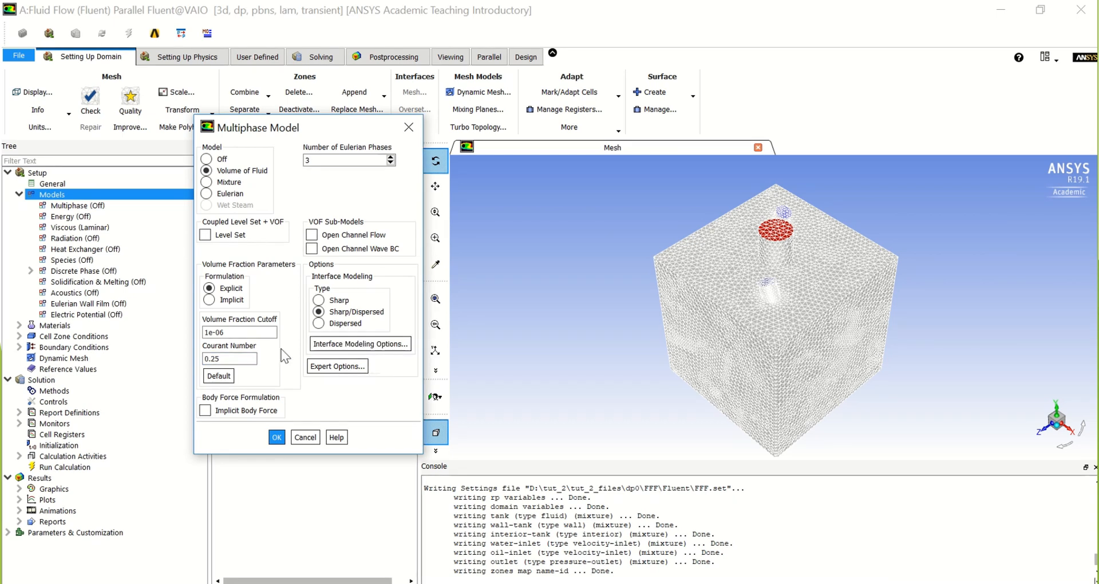
click(224, 291)
click(232, 300)
click(209, 288)
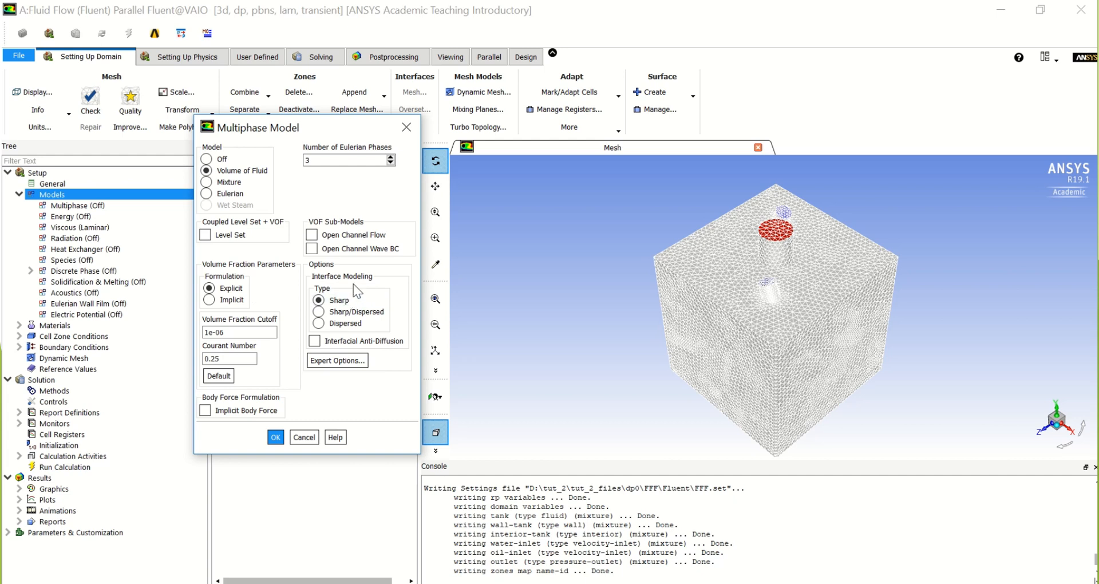
Set the interface modeling type of the multiphase model to Dispersed.
mouse_move(445, 1)
click(357, 329)
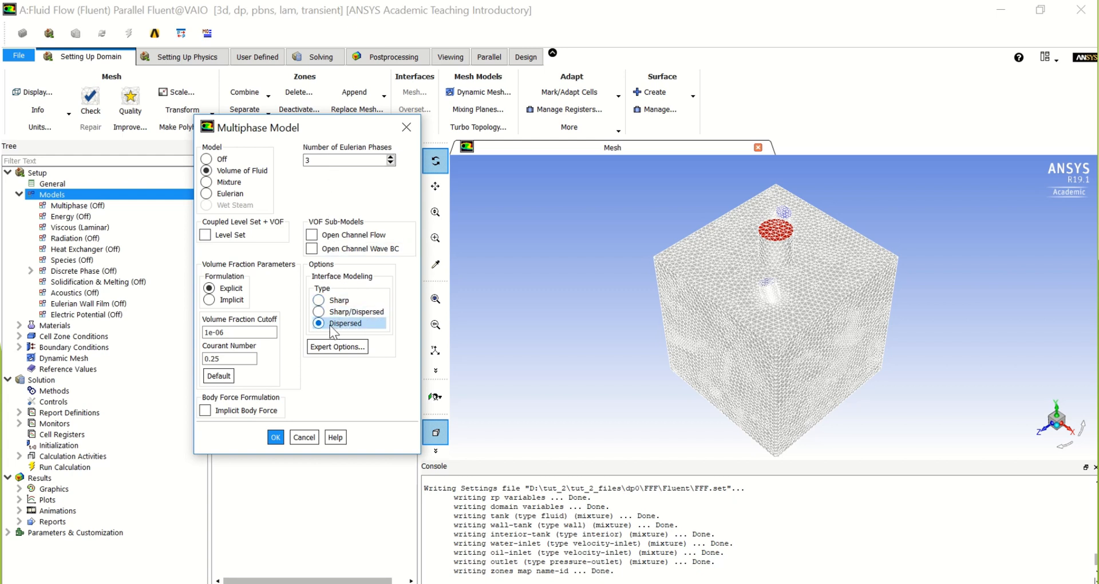
Try the sub-time step calculation methods and Solve VOF Every Iteration in the expert options, then restore Hybrid with that option off.
click(337, 347)
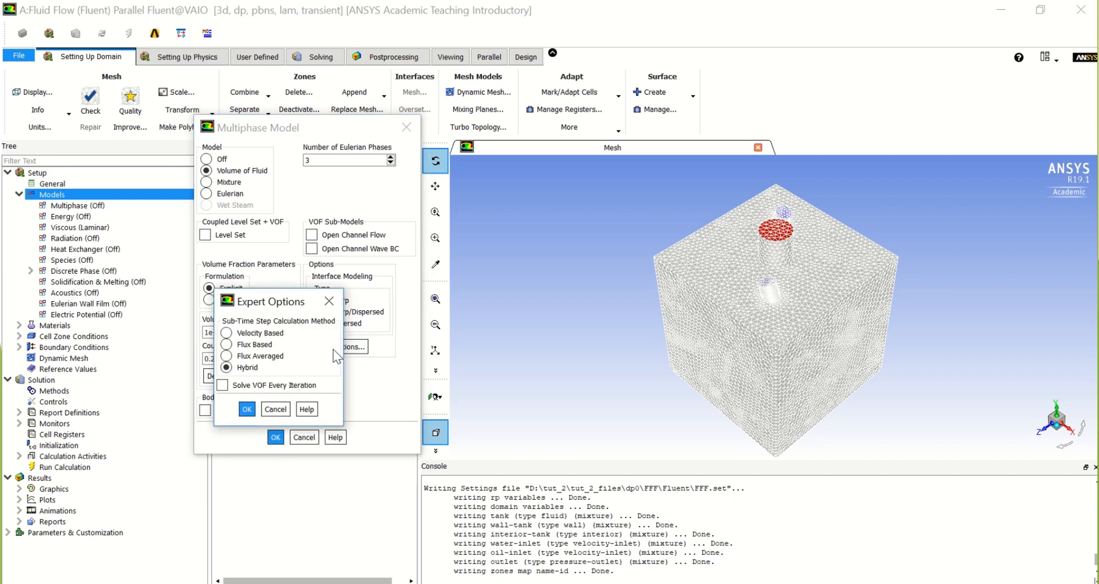
click(246, 336)
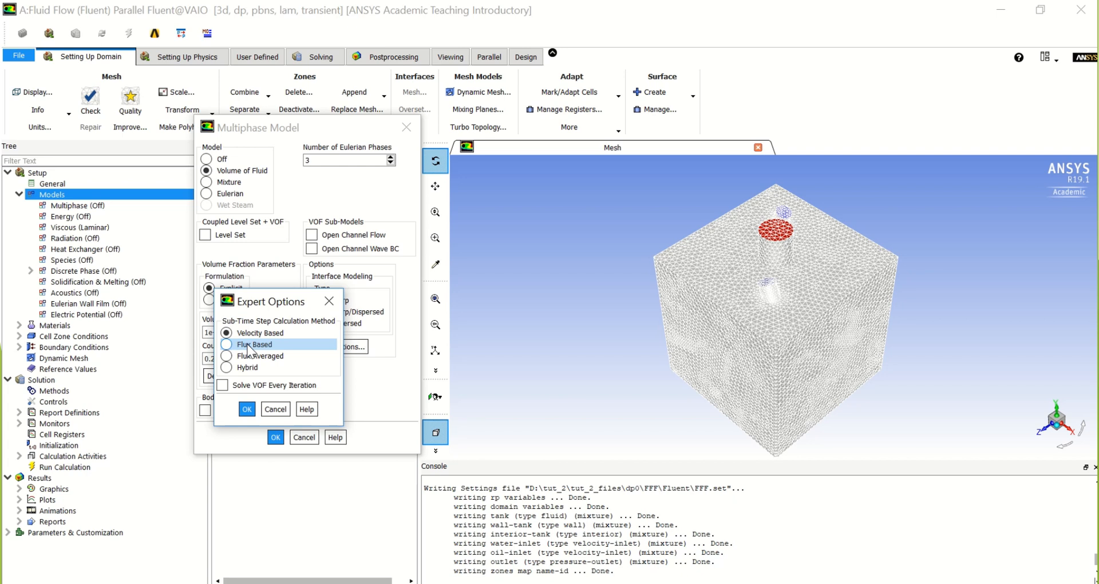
click(250, 343)
click(250, 358)
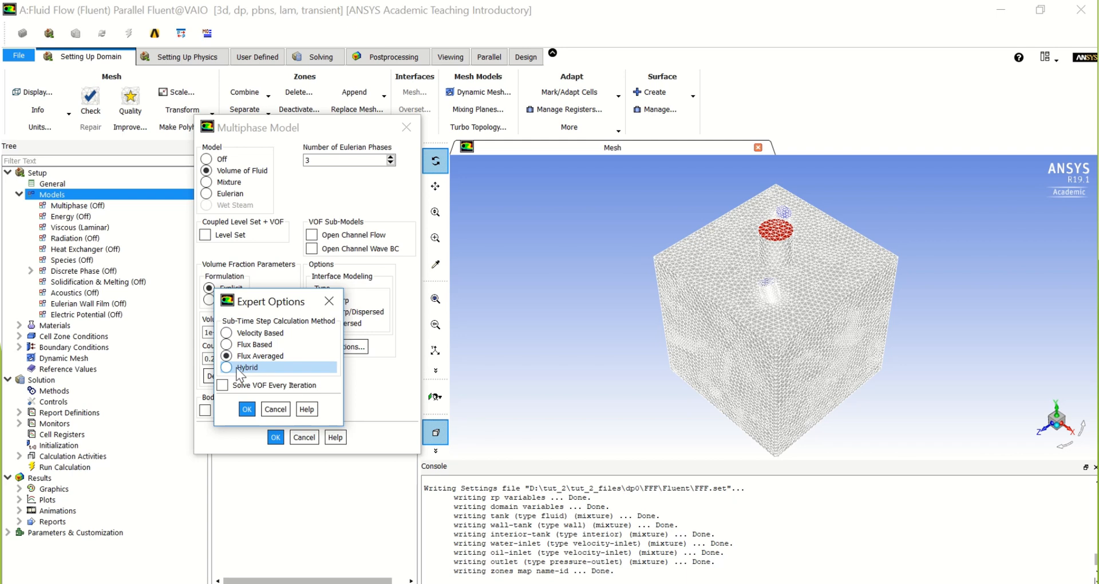
click(240, 373)
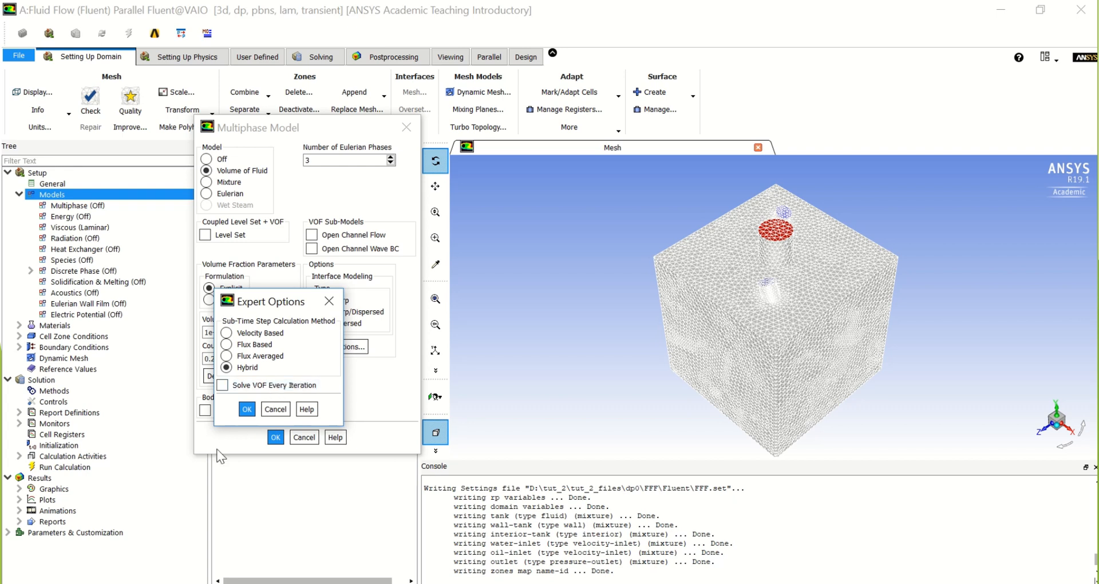
click(234, 392)
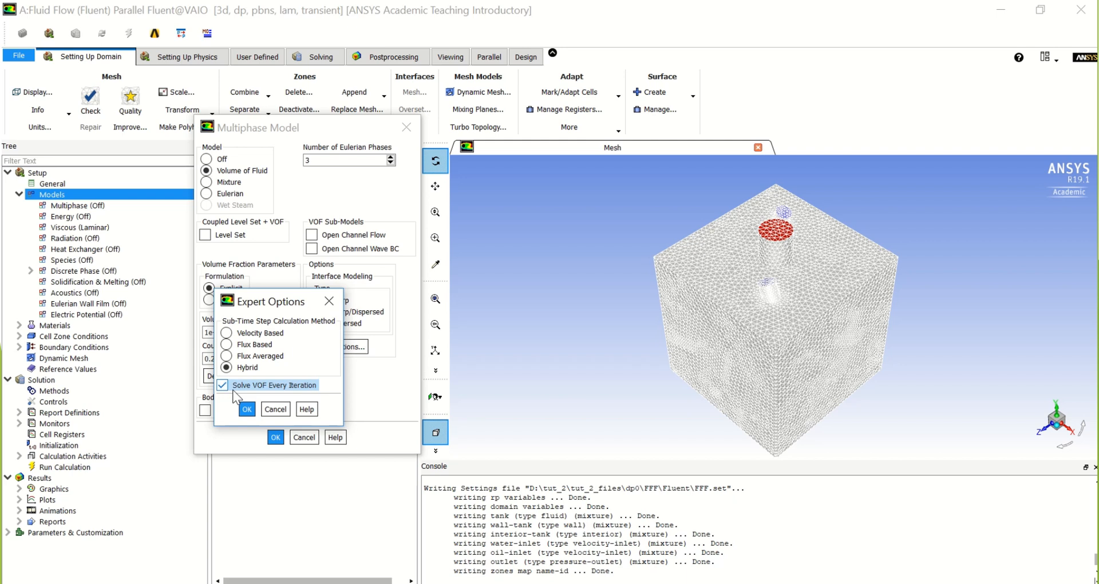
click(235, 391)
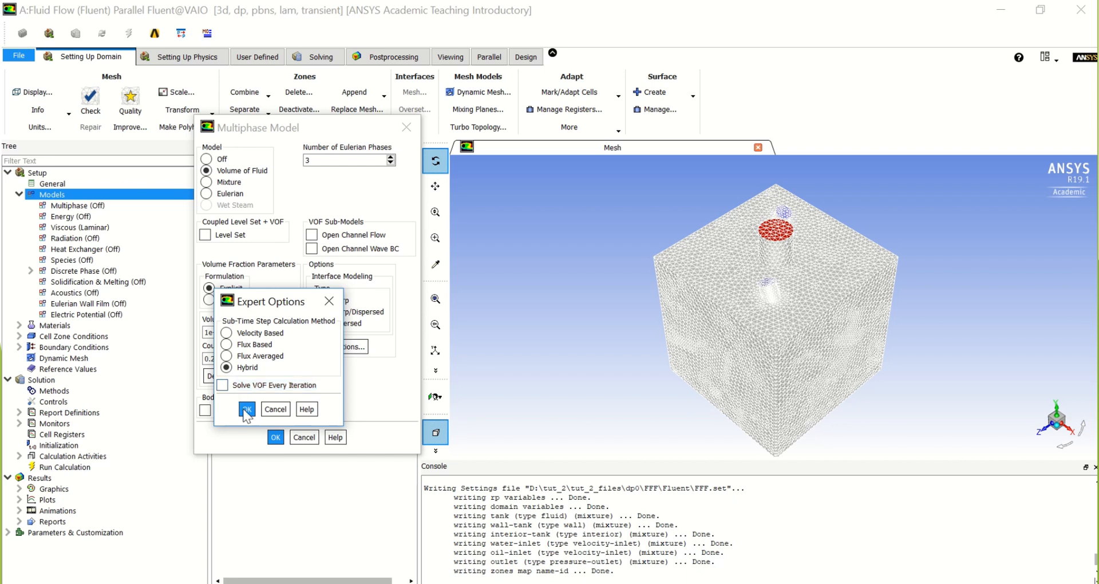
click(247, 409)
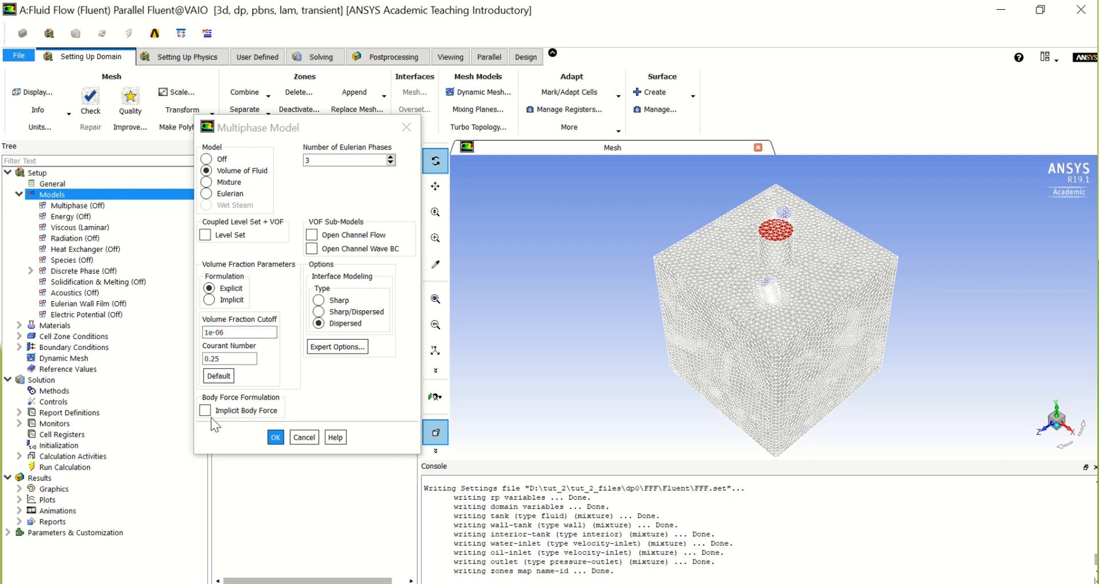
Enable Implicit Body Force and apply the multiphase model settings.
click(258, 409)
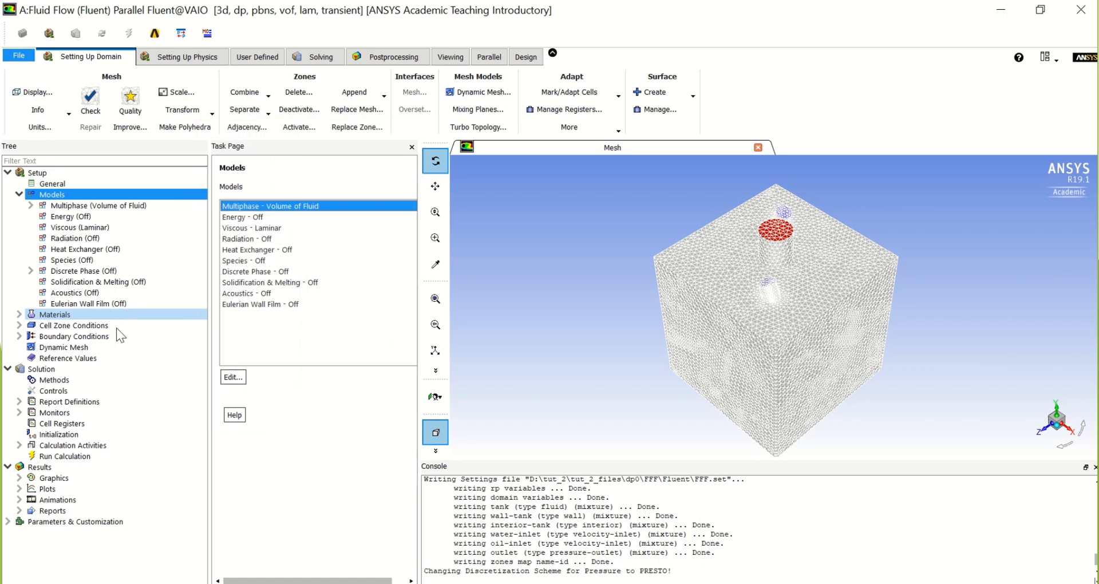
Copy water-liquid (h2o<l>) from the Fluent materials database into the case's fluid materials.
click(40, 316)
double_click(51, 324)
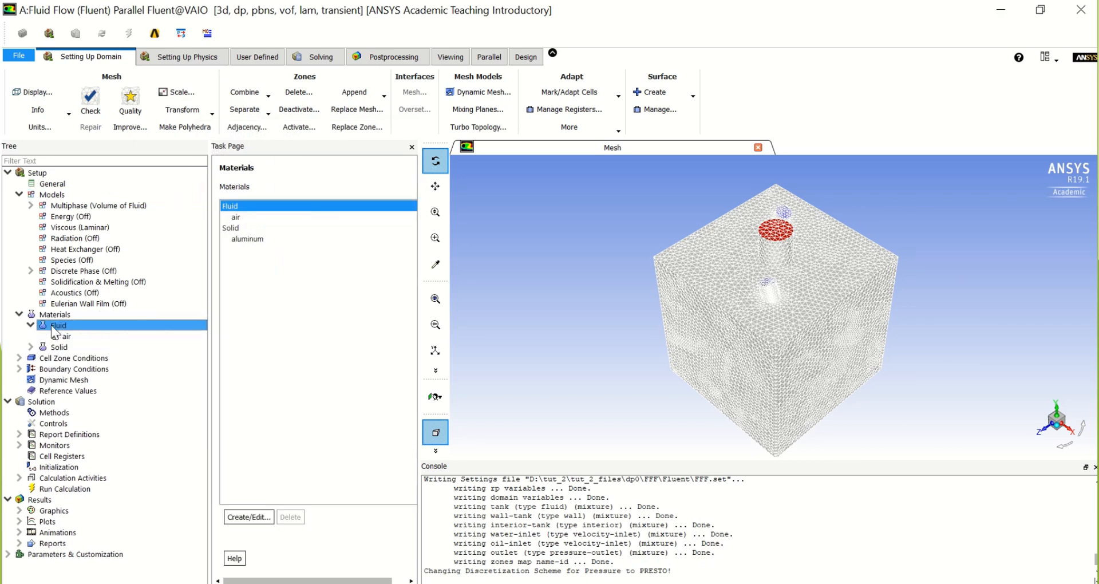
double_click(244, 215)
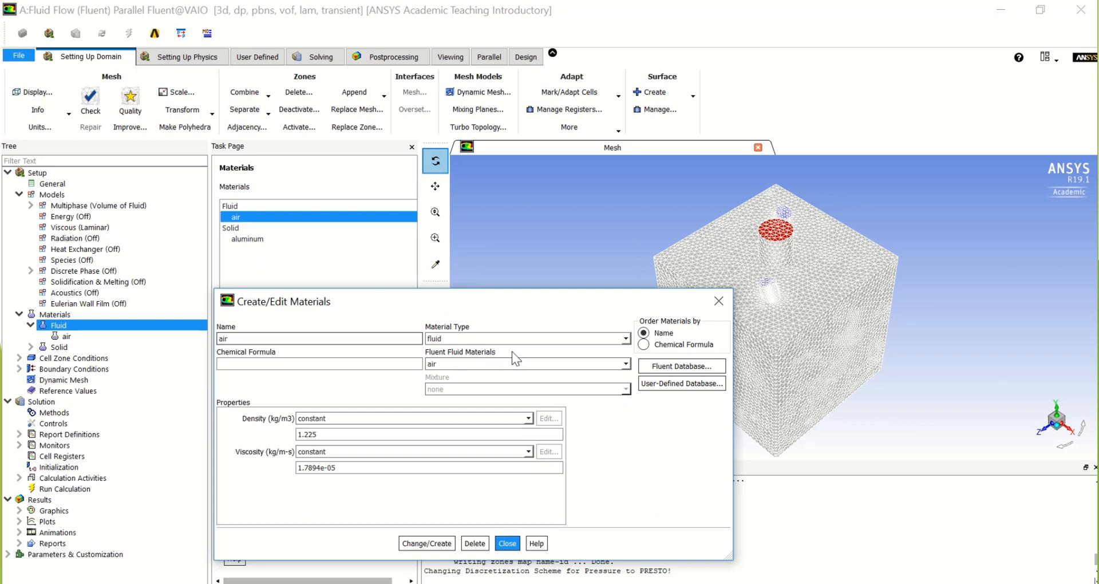
click(632, 286)
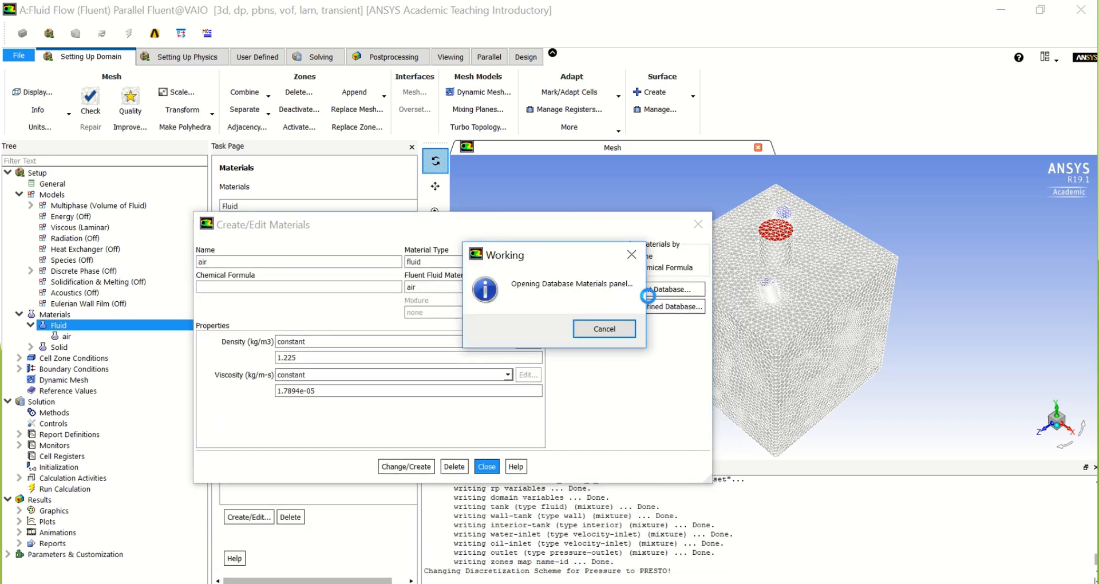
scroll(307, 363, down, 8)
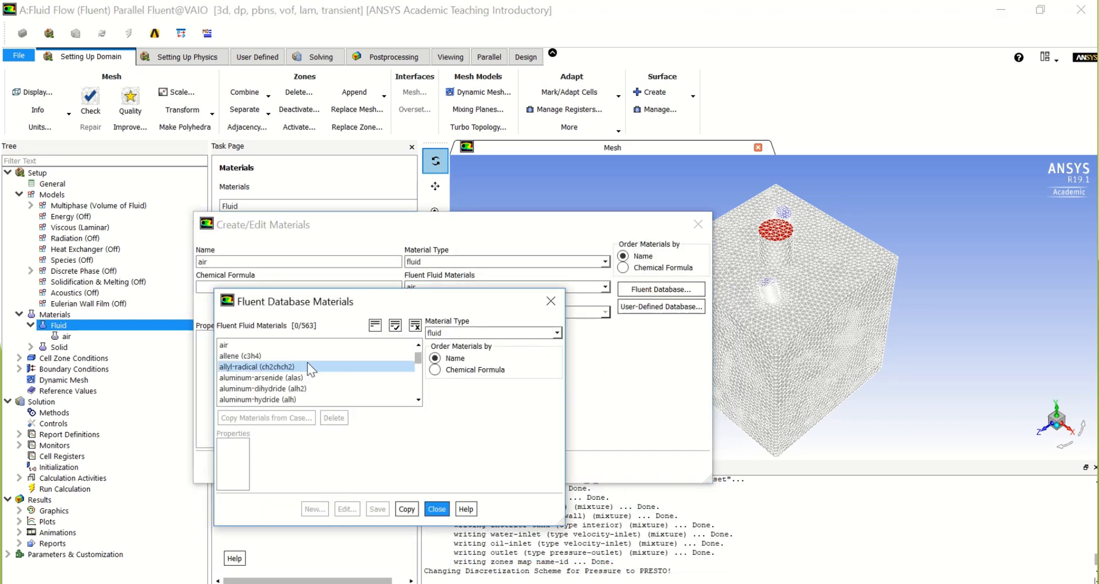
drag(421, 359, 410, 403)
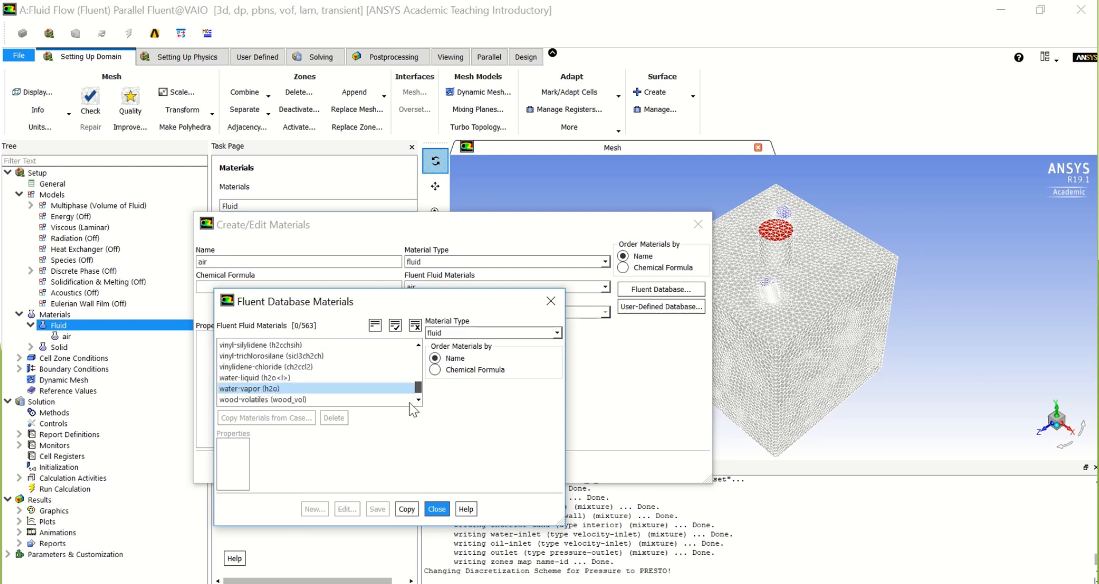
click(287, 379)
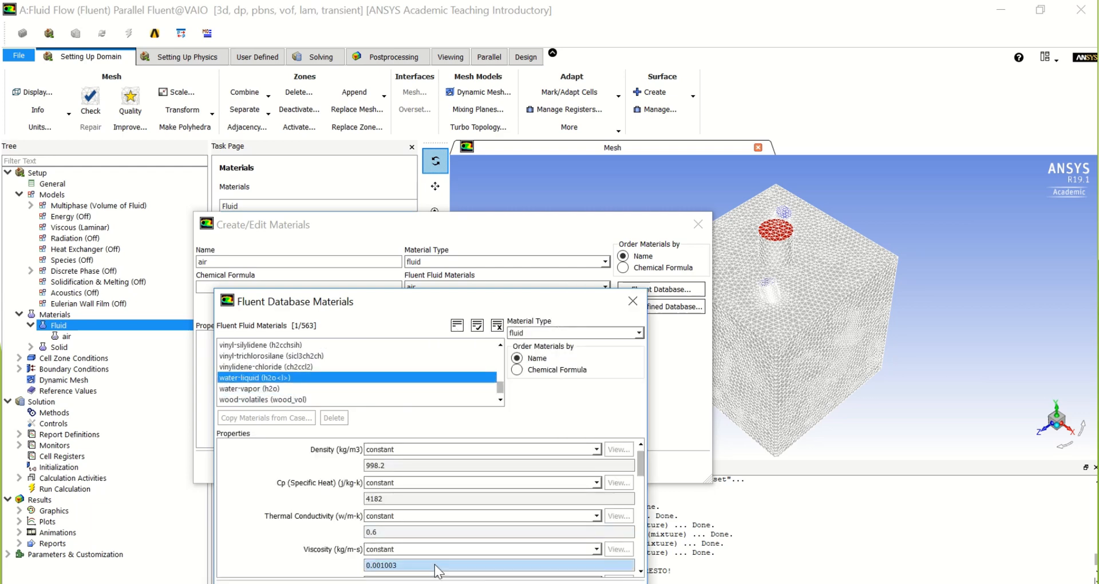
click(424, 451)
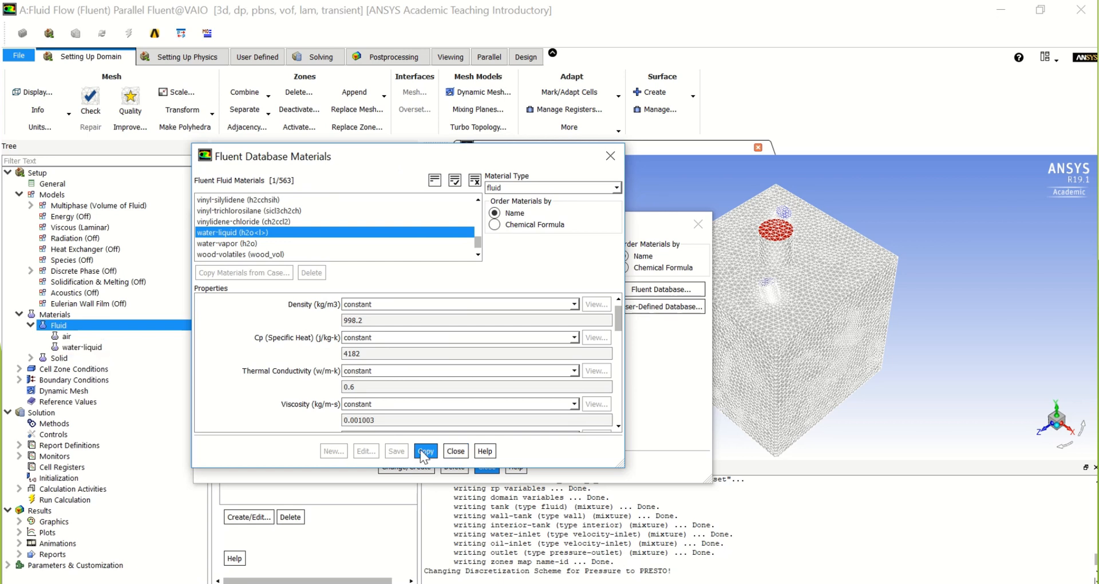
Copy gasoil-liquid (c16h29<l>) from the Fluent materials database into the case's fluid materials and leave the material editor.
click(345, 232)
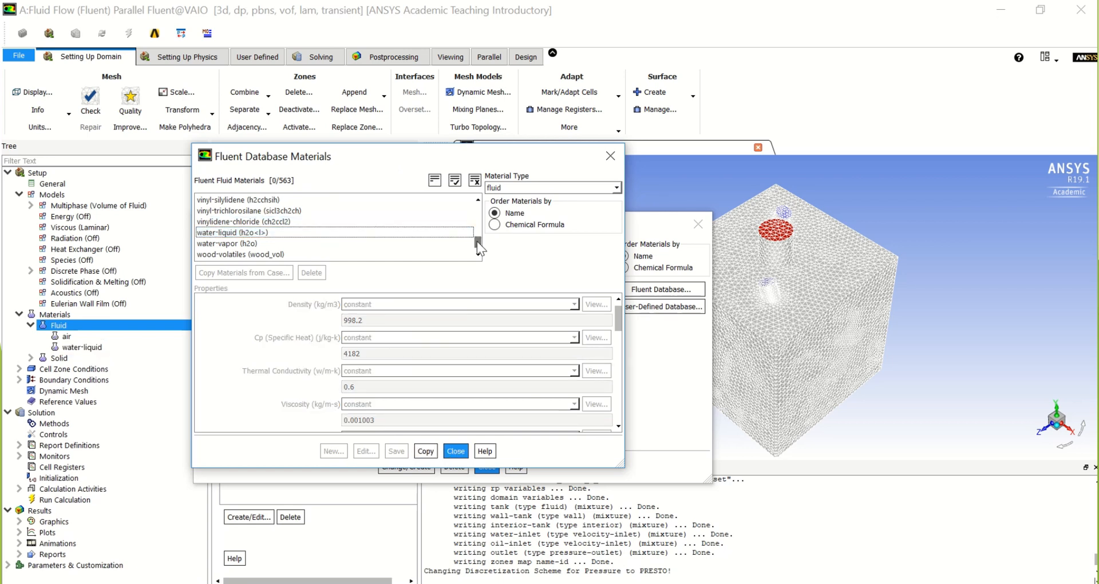
drag(476, 242, 478, 217)
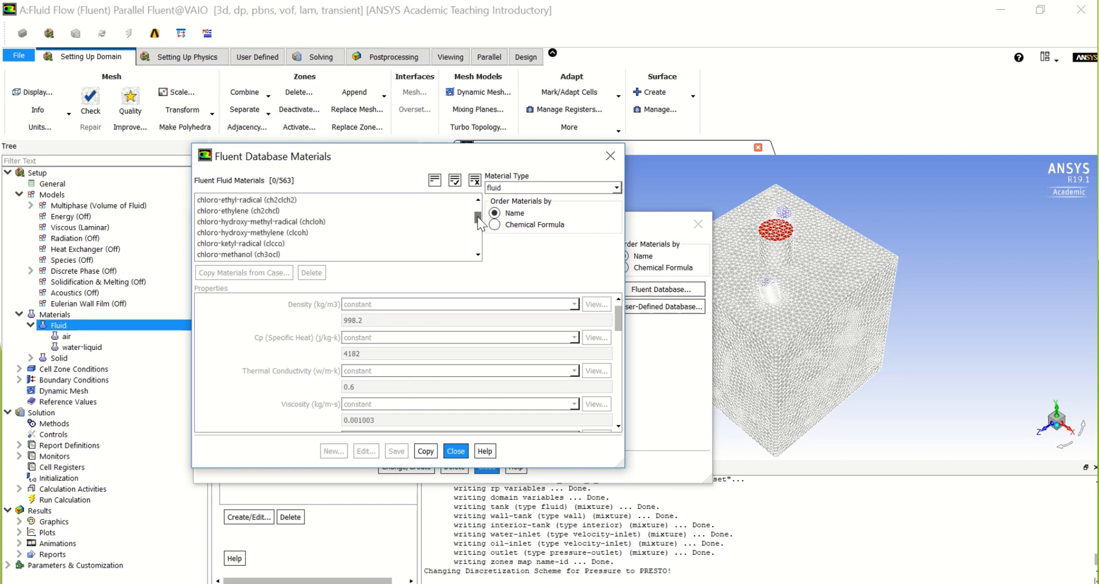
scroll(417, 239, down, 10)
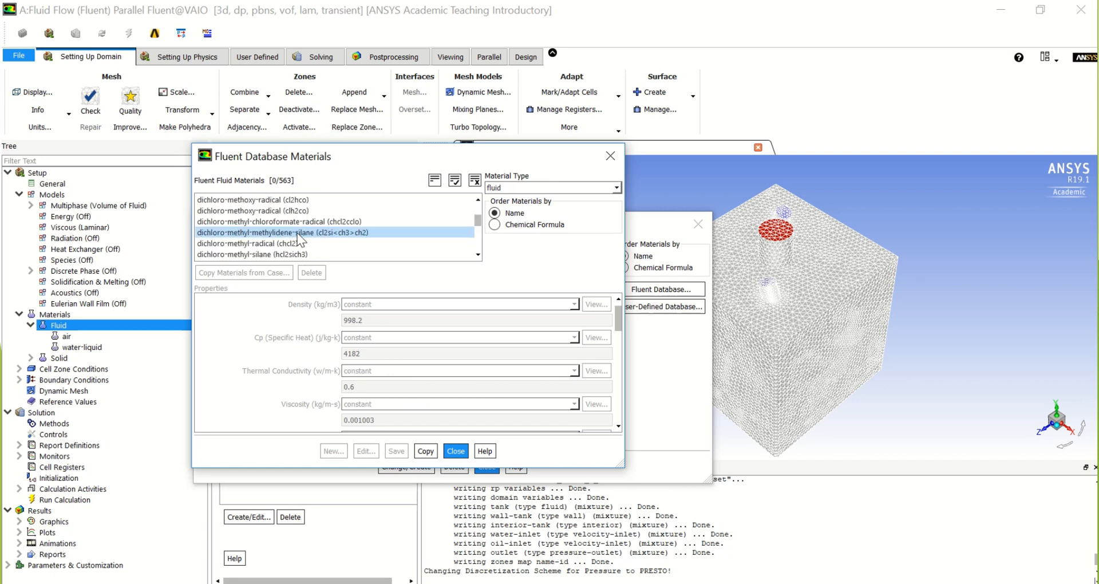
scroll(297, 233, down, 10)
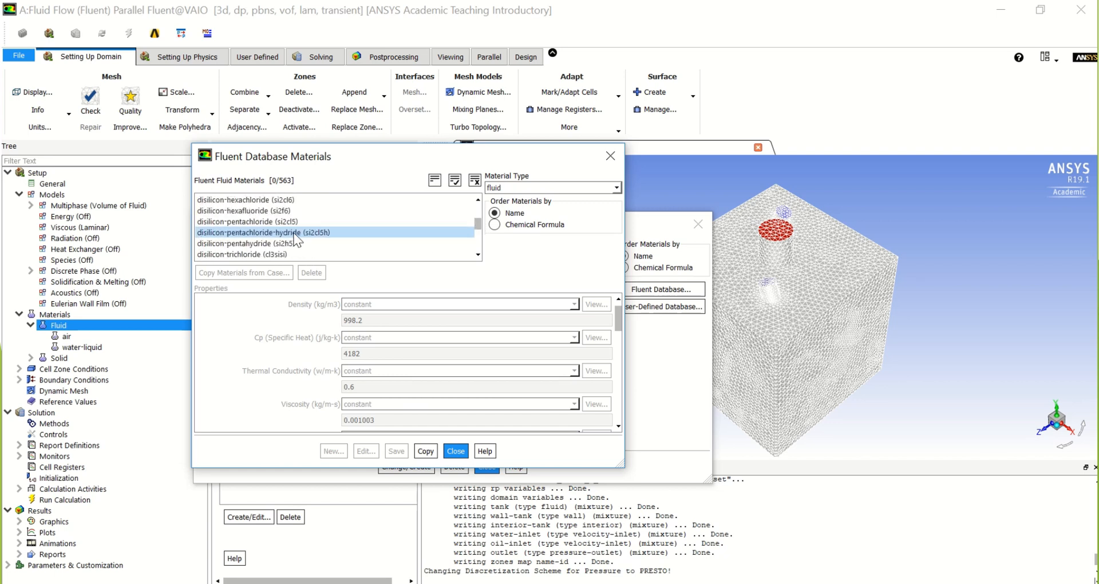
scroll(295, 236, down, 10)
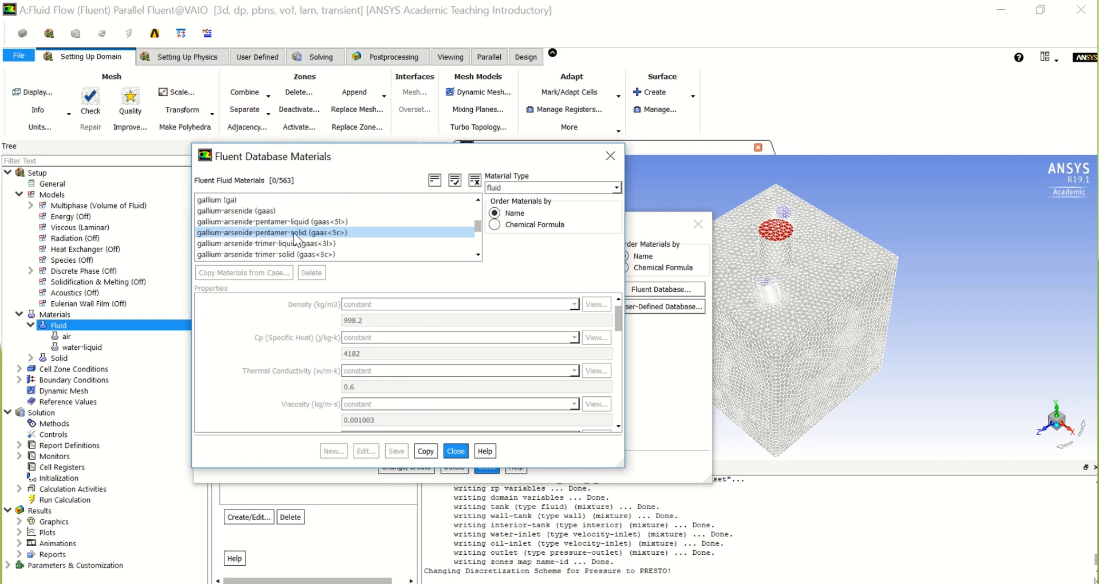
scroll(239, 215, down, 8)
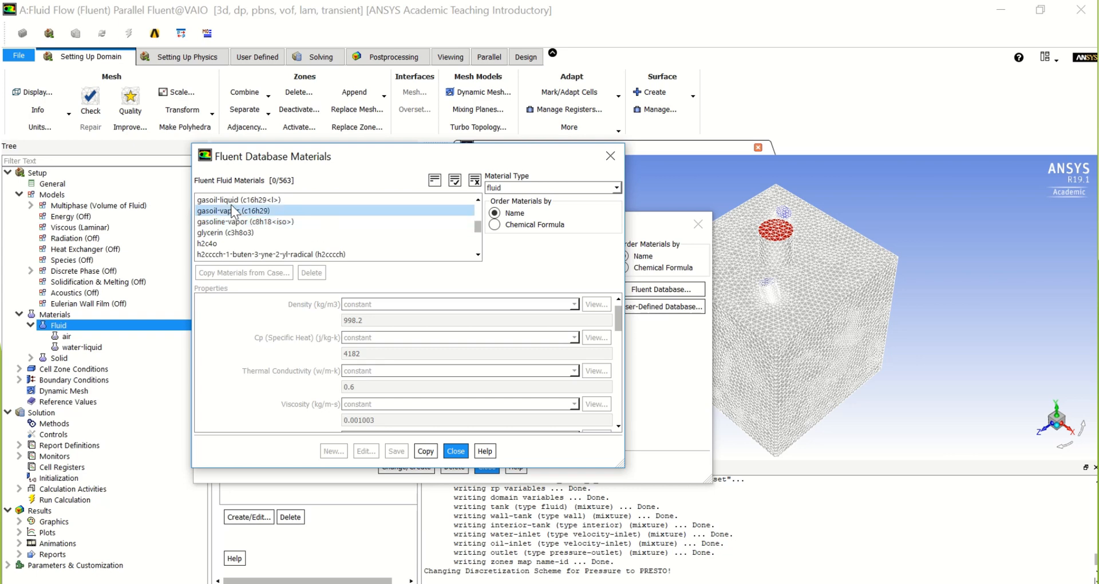
click(231, 200)
click(419, 451)
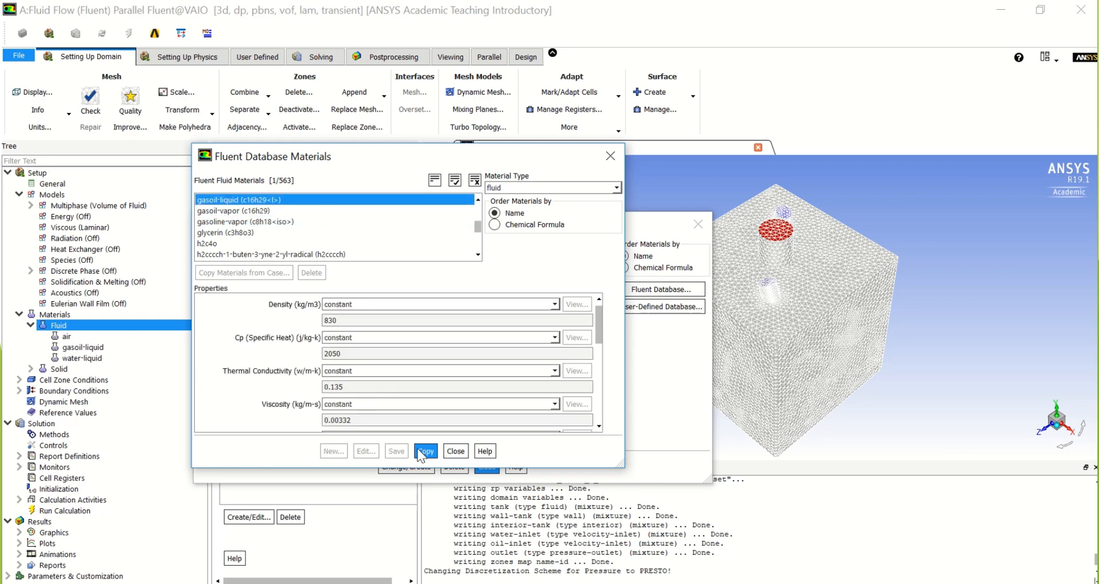
click(459, 455)
click(686, 228)
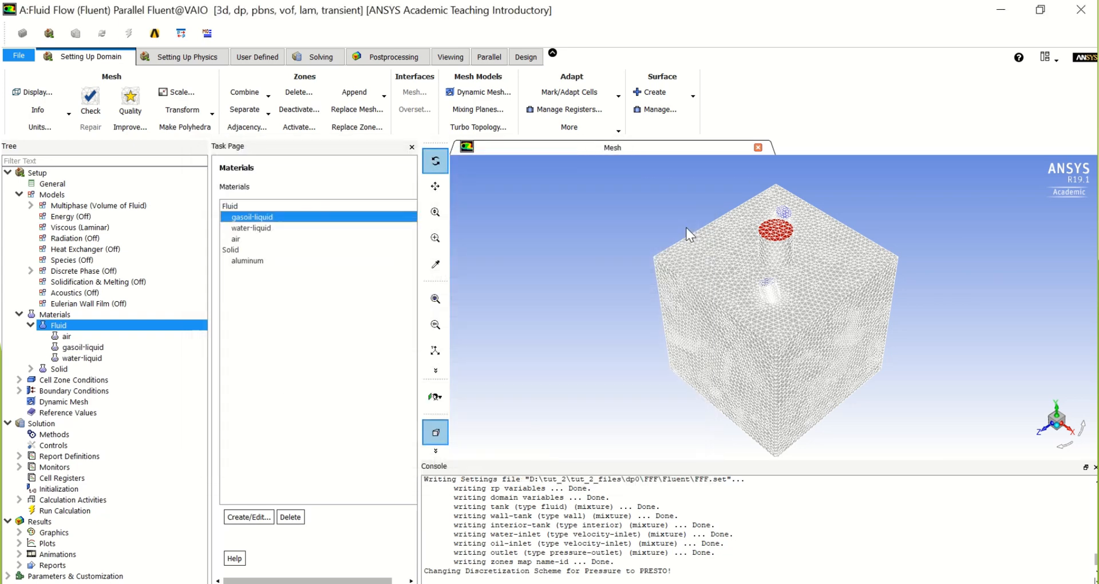
Rename the primary phase of the multiphase model as air, keeping air as its phase material.
click(30, 206)
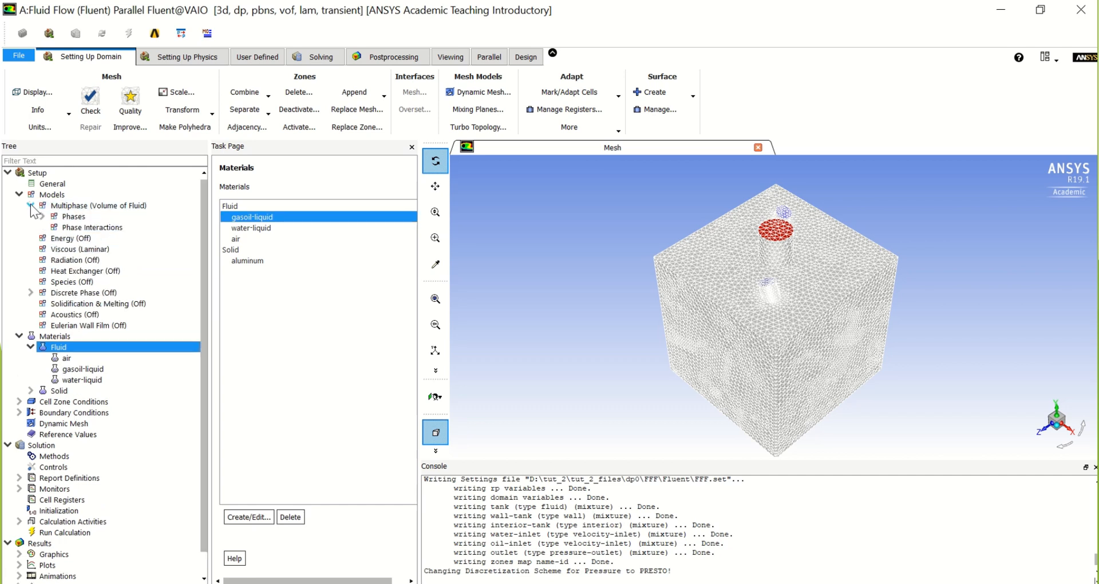
click(41, 217)
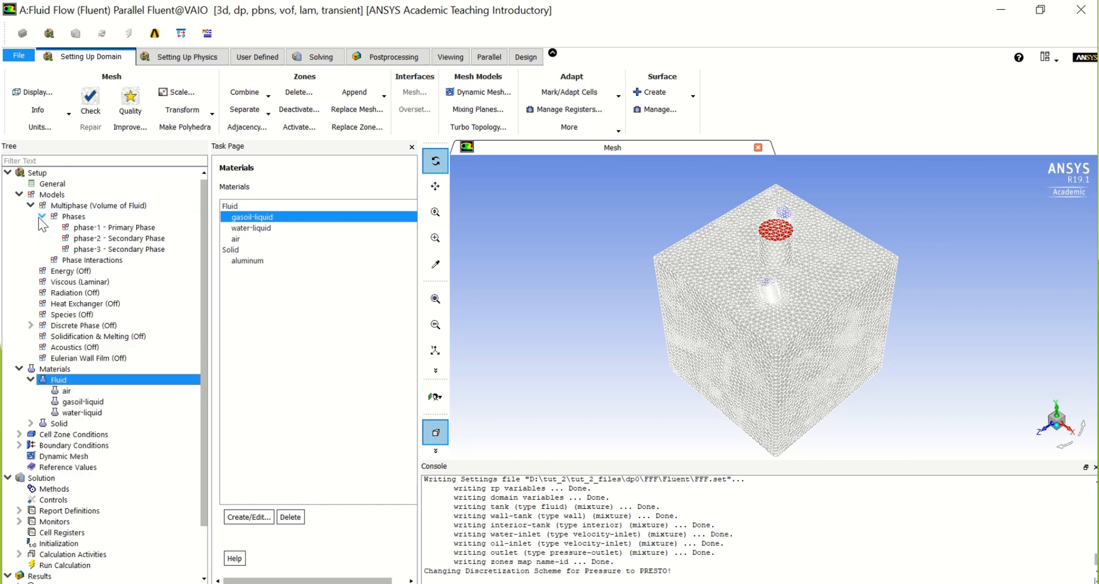
double_click(100, 228)
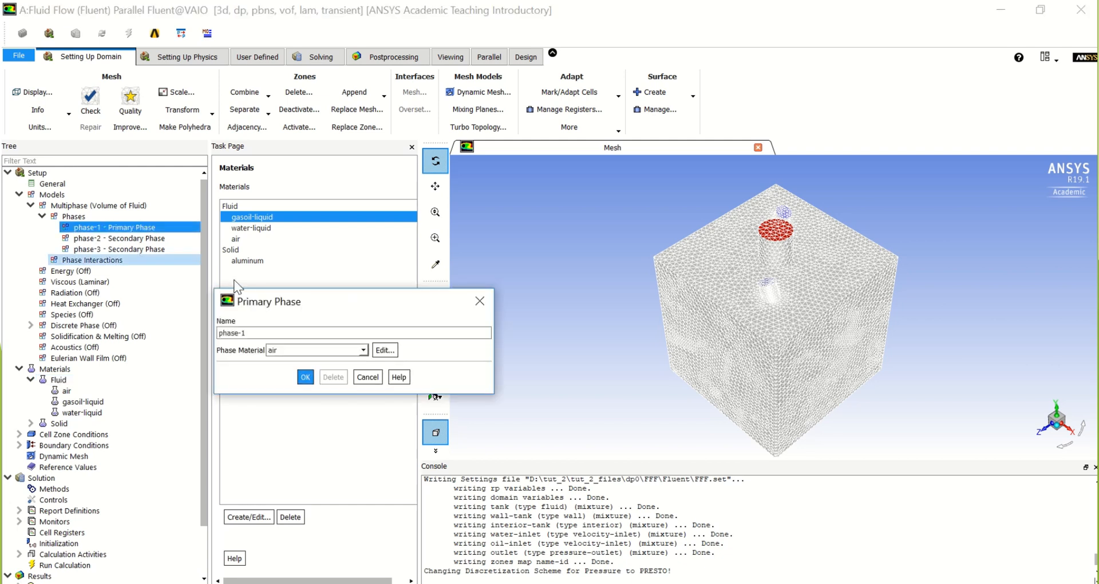
drag(343, 302, 362, 286)
click(291, 319)
double_click(291, 319)
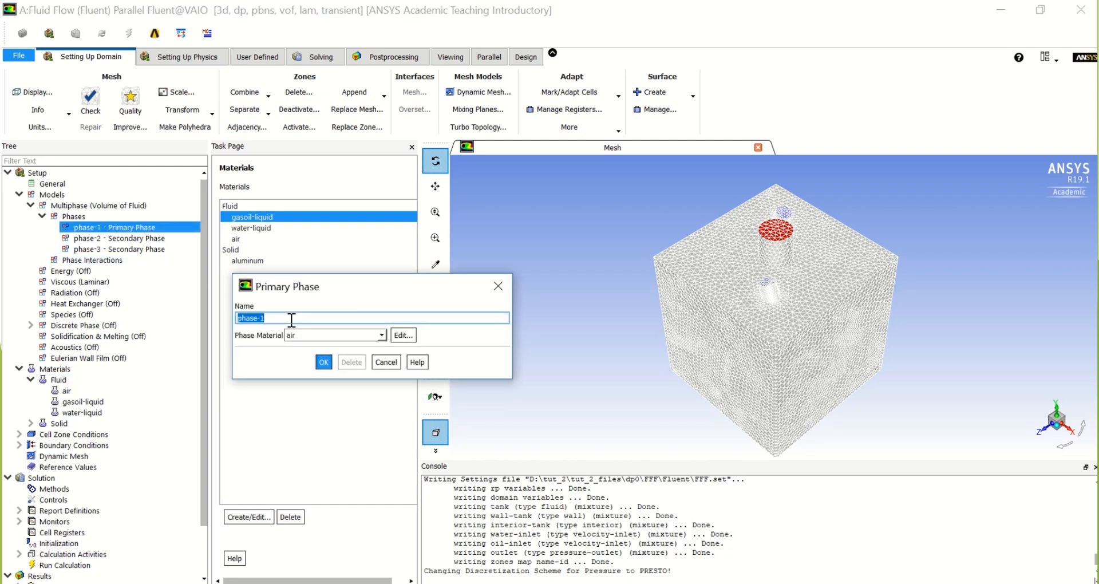
text(ir)
click(322, 363)
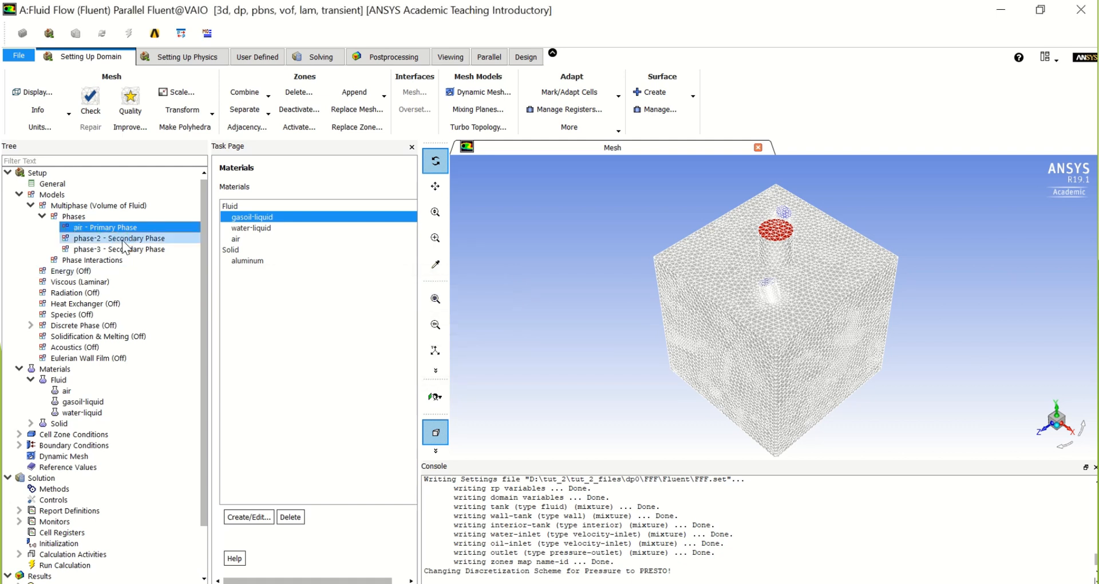
Assign gasoil-liquid as the material of secondary phase phase-2 and rename the phase as oil.
double_click(122, 239)
drag(236, 309, 267, 292)
double_click(286, 314)
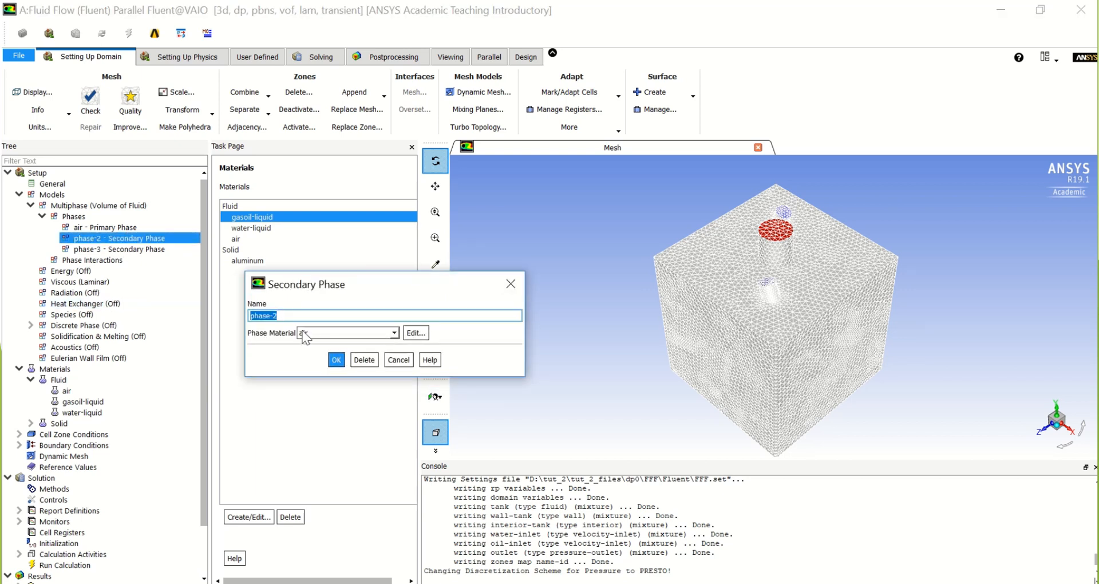
click(306, 334)
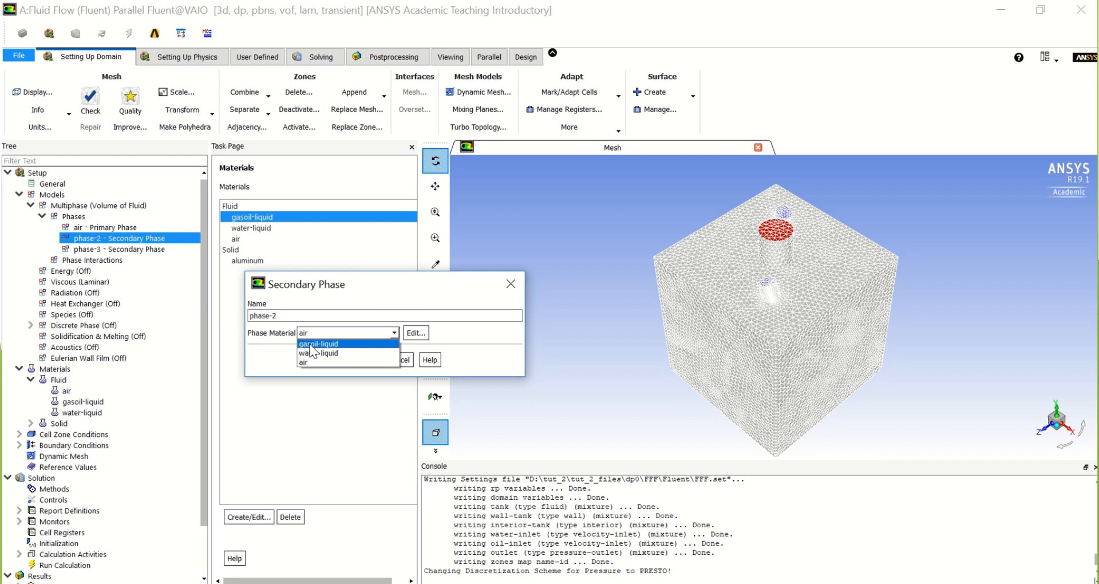
click(311, 346)
double_click(276, 315)
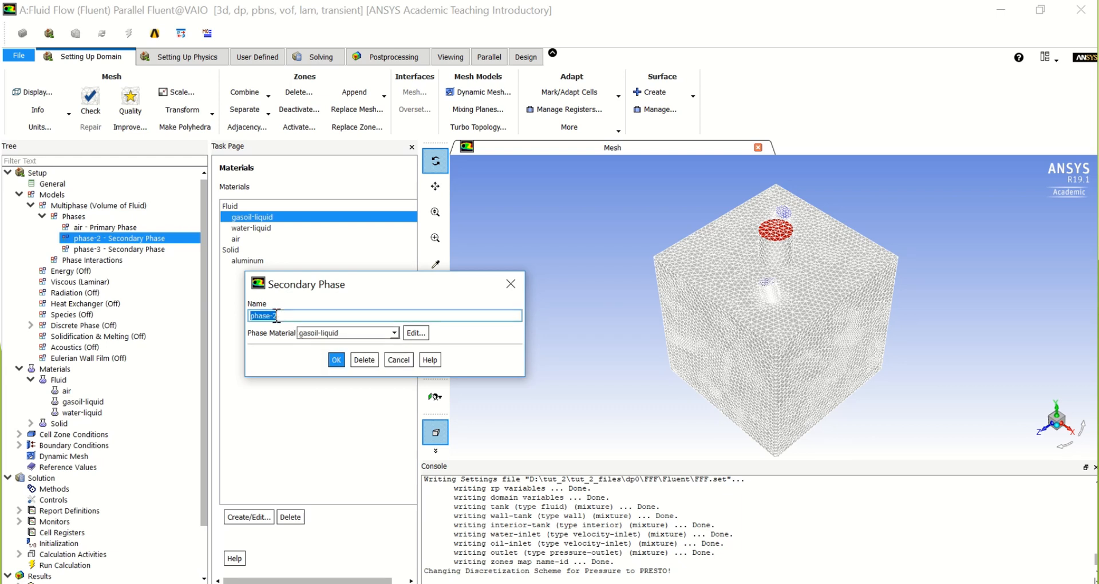
text(oil)
click(336, 360)
Assign water-liquid as the material of secondary phase phase-3 and rename the phase as water.
click(116, 248)
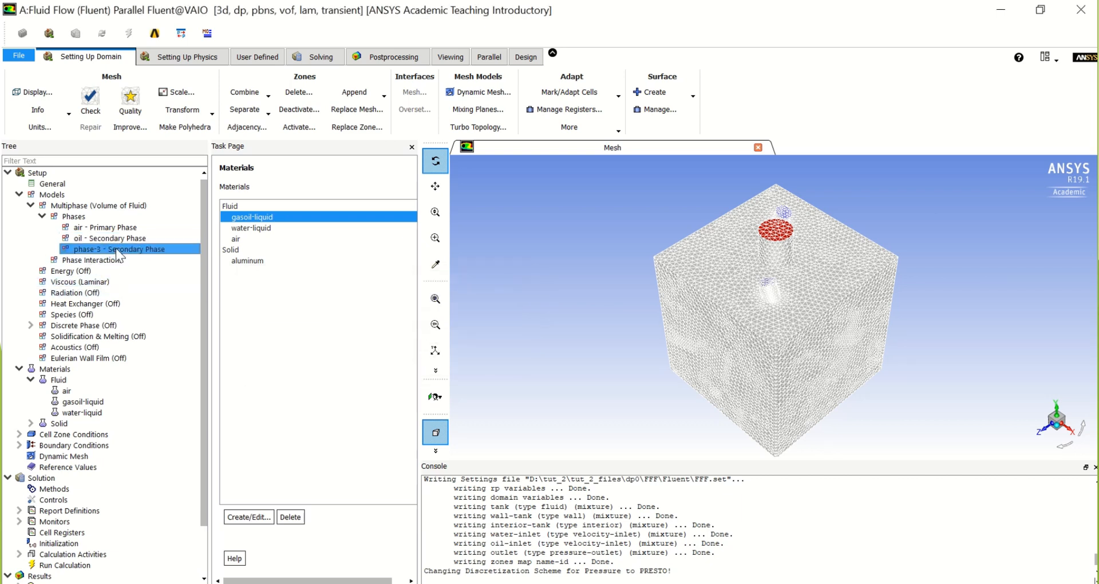
double_click(116, 249)
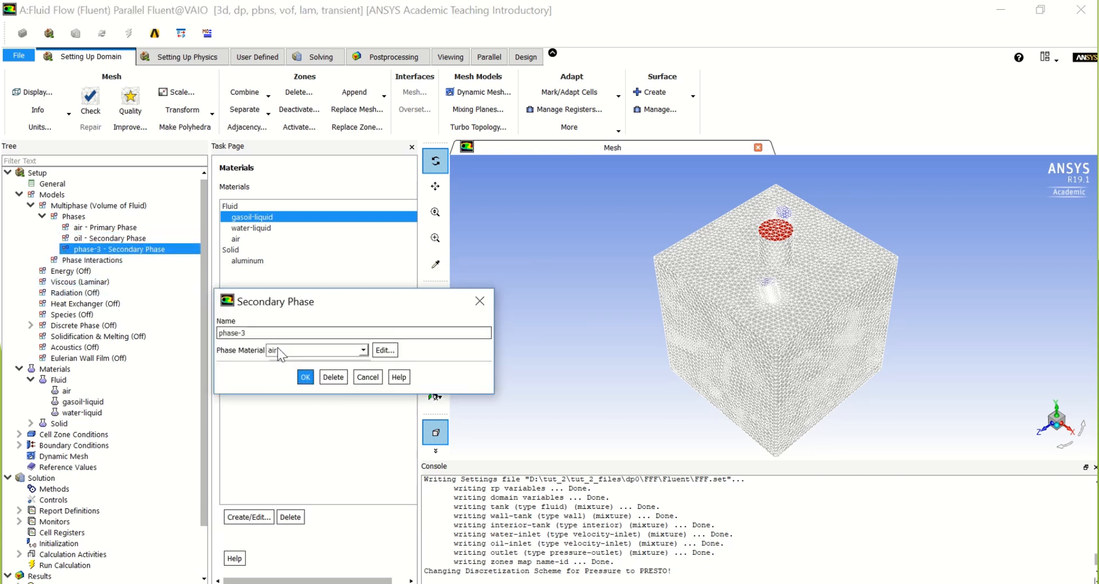
click(281, 351)
click(287, 372)
triple_click(253, 332)
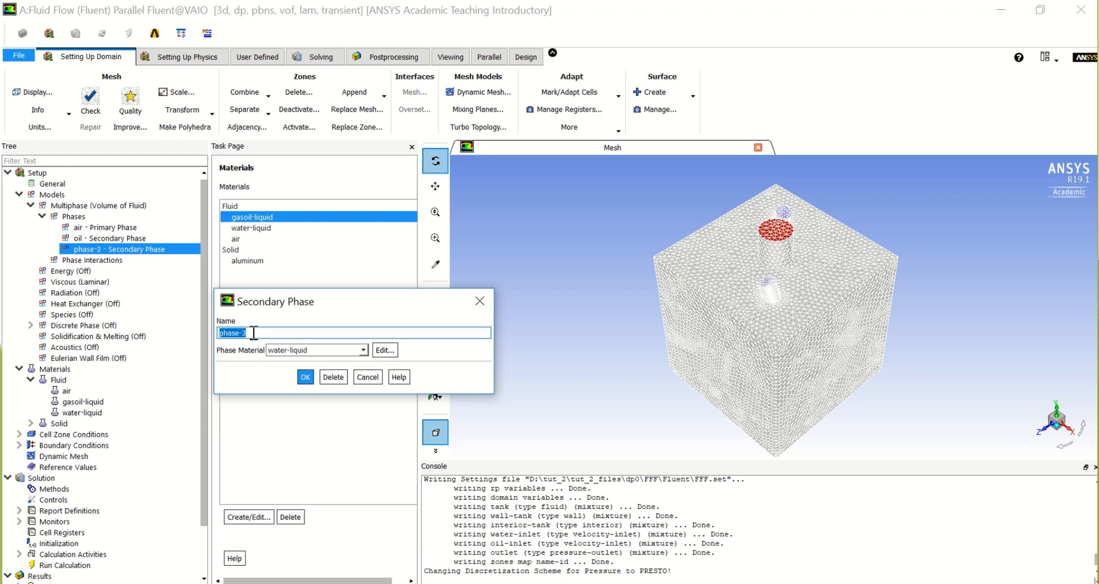
text(water)
click(306, 377)
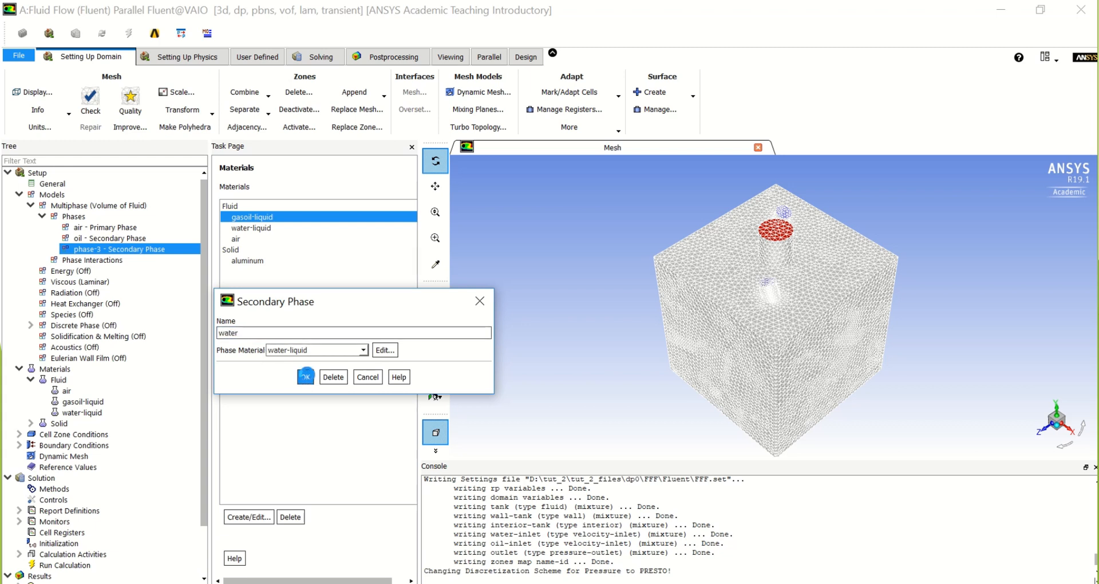
Enable the Energy Equation and acknowledge the notice about material properties.
click(65, 271)
double_click(68, 273)
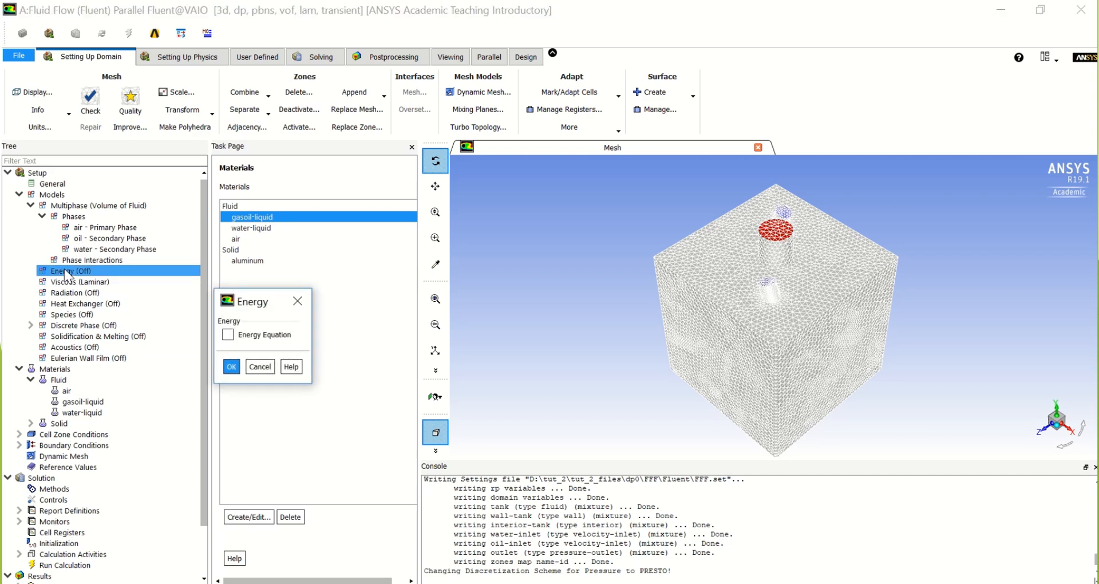
click(228, 335)
click(231, 367)
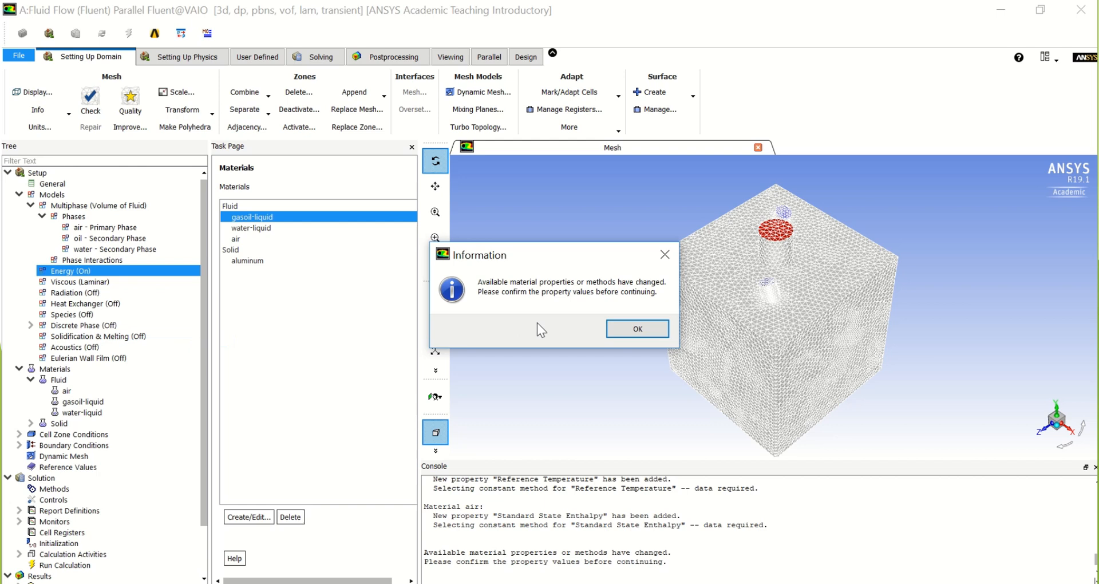
click(619, 330)
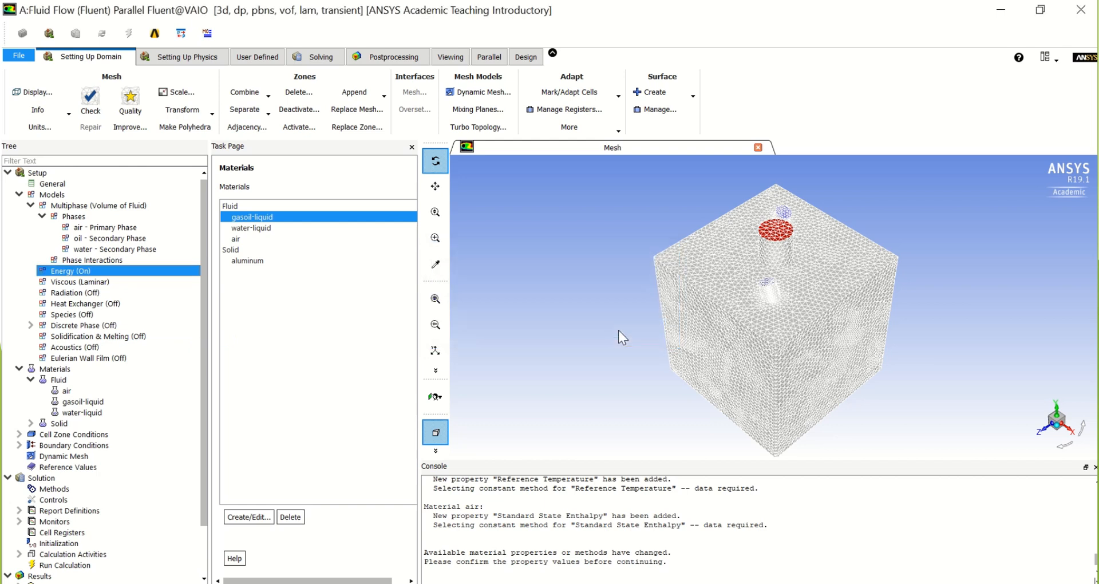
Set the viscous model to k-epsilon (2 eqn), using the Standard model with Standard Wall Functions.
click(86, 282)
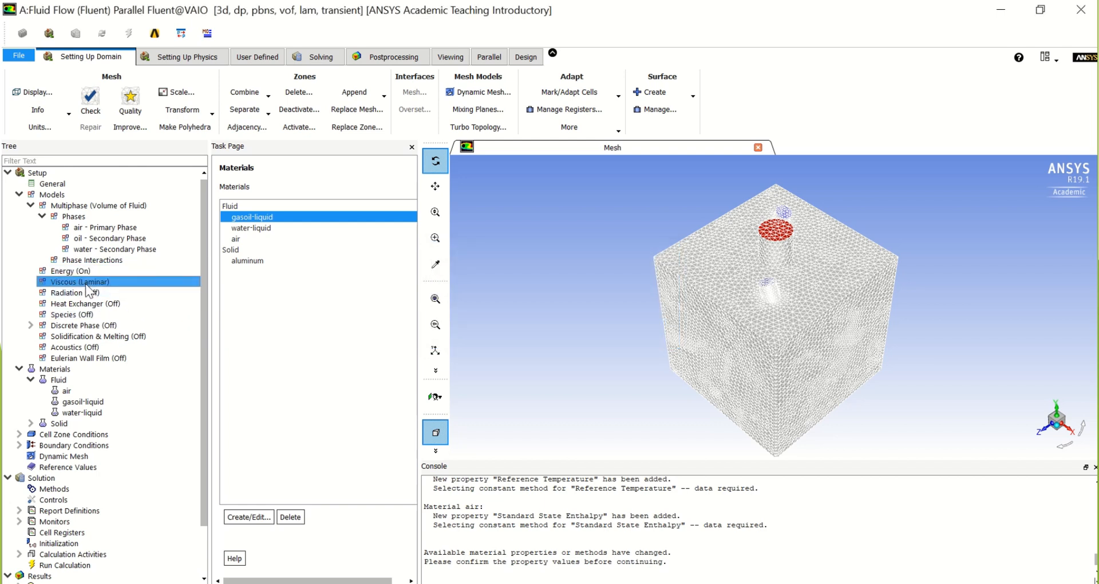
double_click(85, 283)
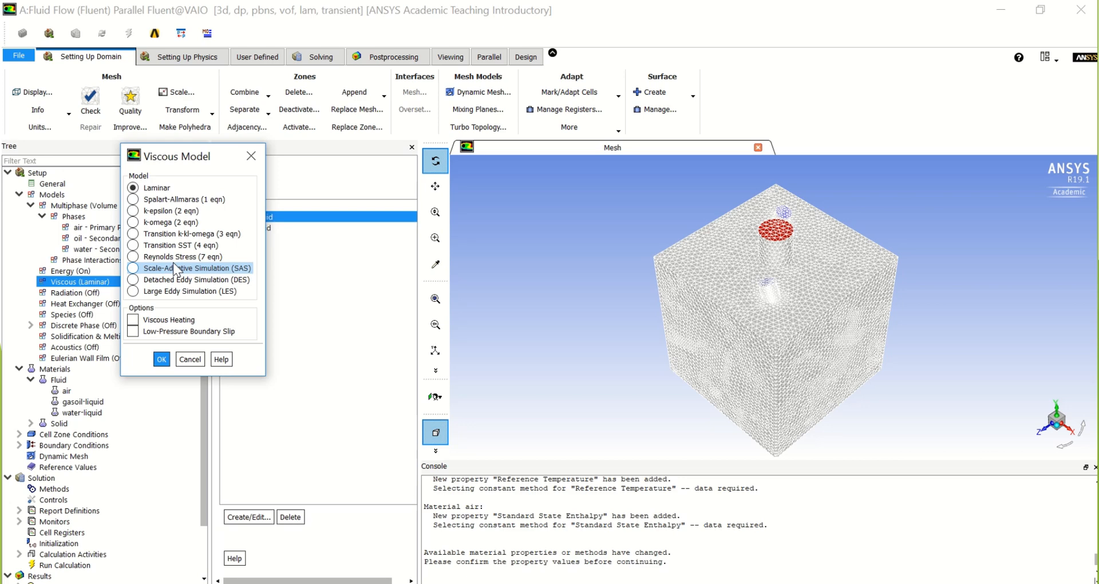
click(165, 210)
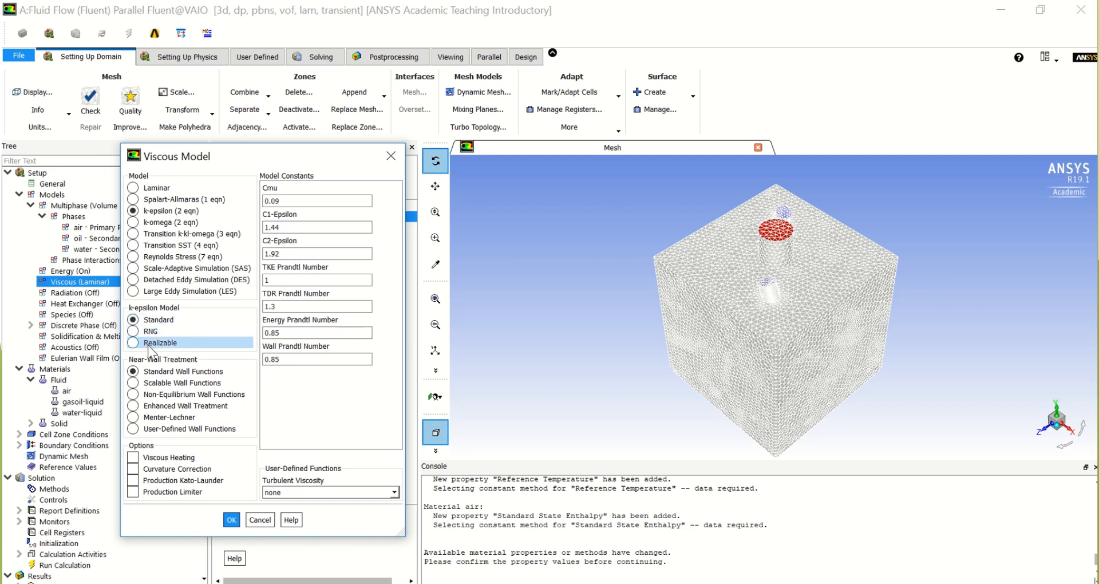
click(231, 521)
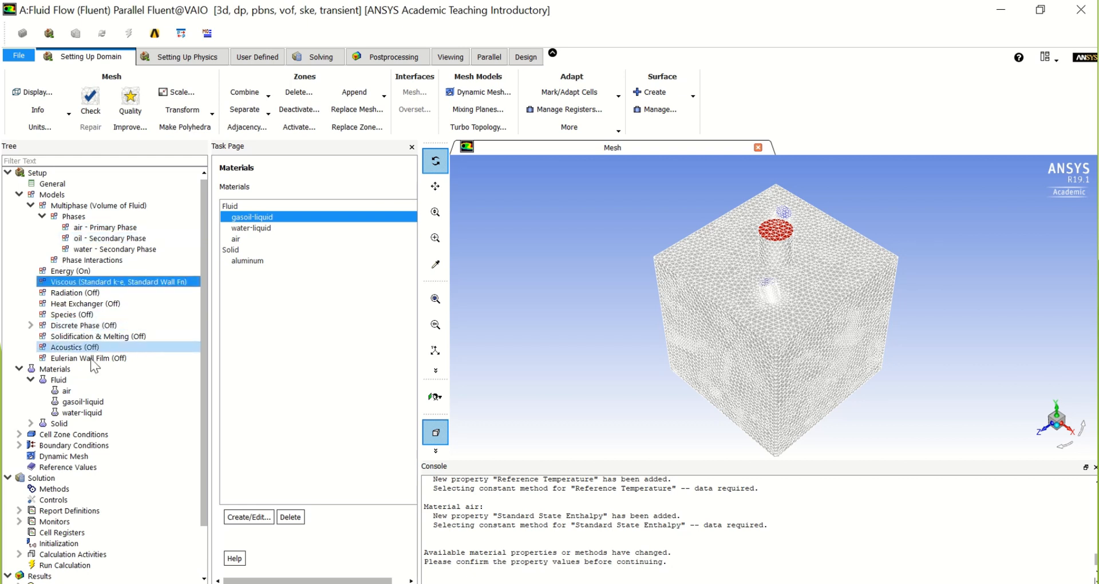
Set the velocity magnitude of the mixture at the oil-inlet boundary to 0.2 m/s.
double_click(88, 441)
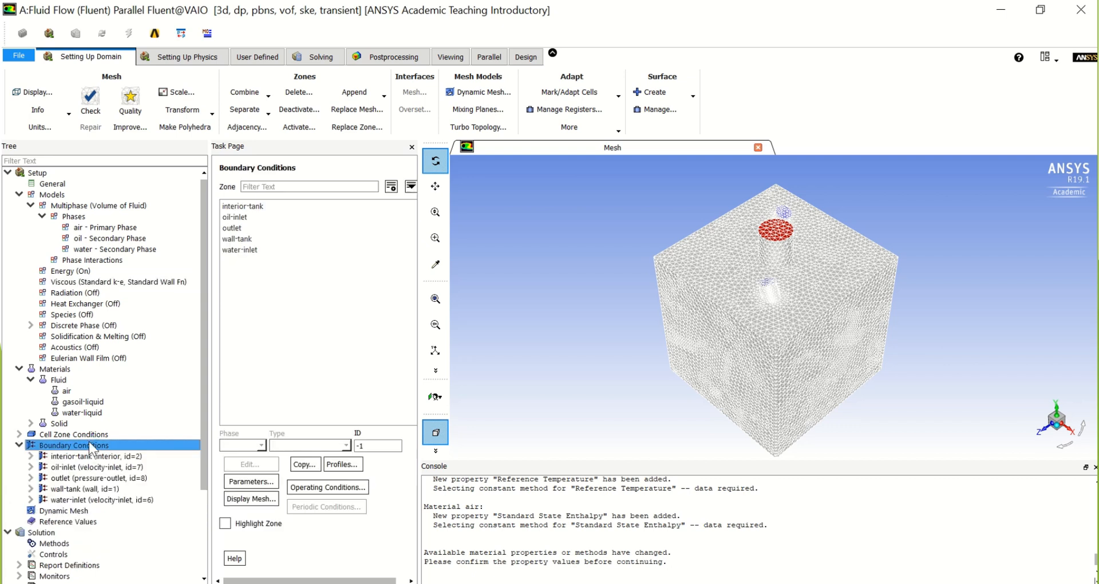
click(249, 217)
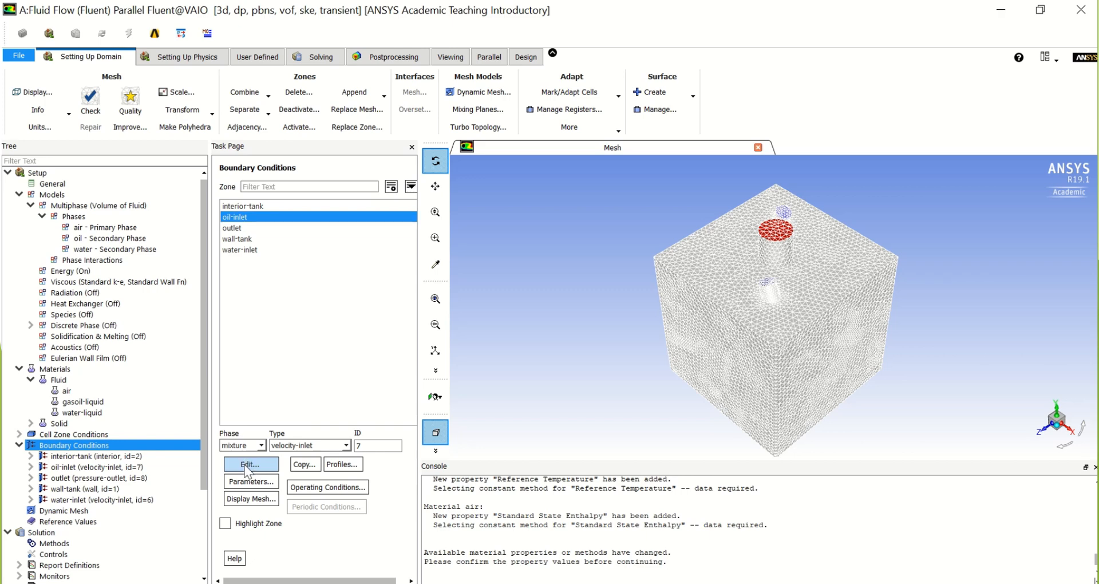
click(244, 464)
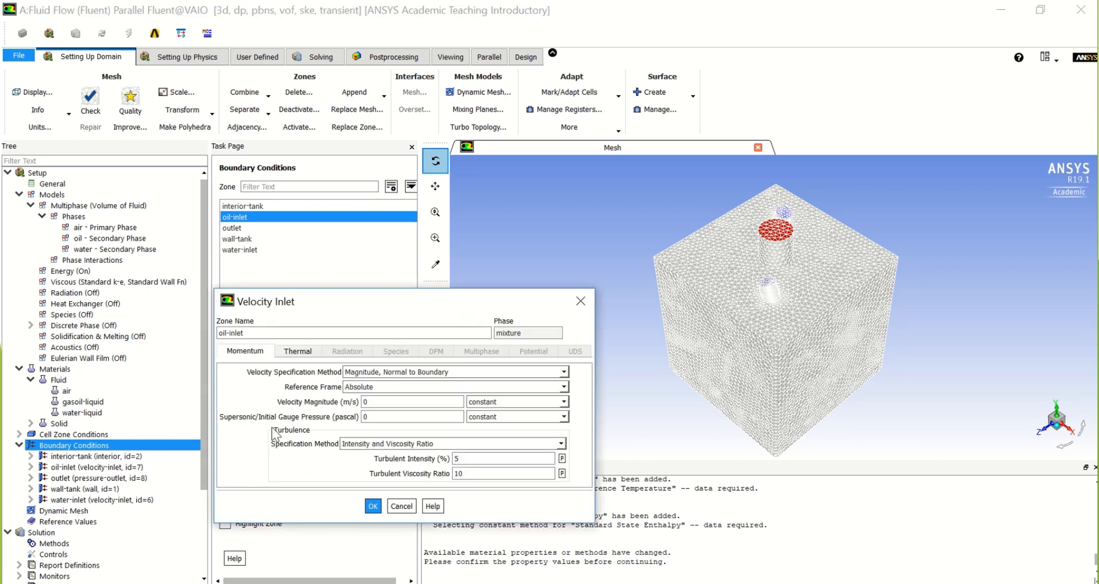
click(383, 401)
text(.2)
click(369, 505)
Set the volume fraction of the oil phase at the oil-inlet boundary to 1.
click(252, 445)
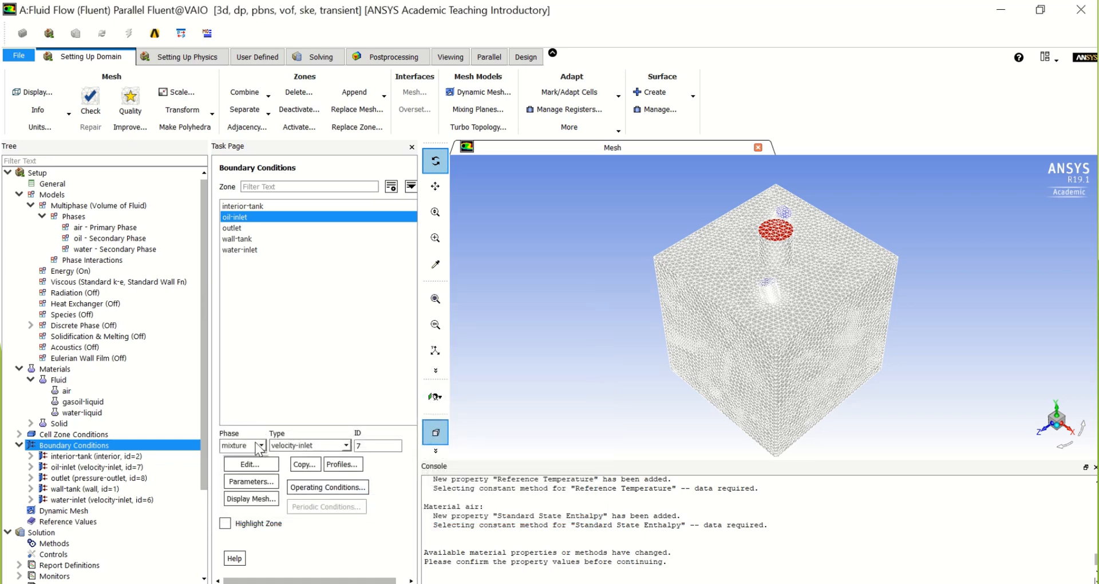
click(250, 468)
click(257, 446)
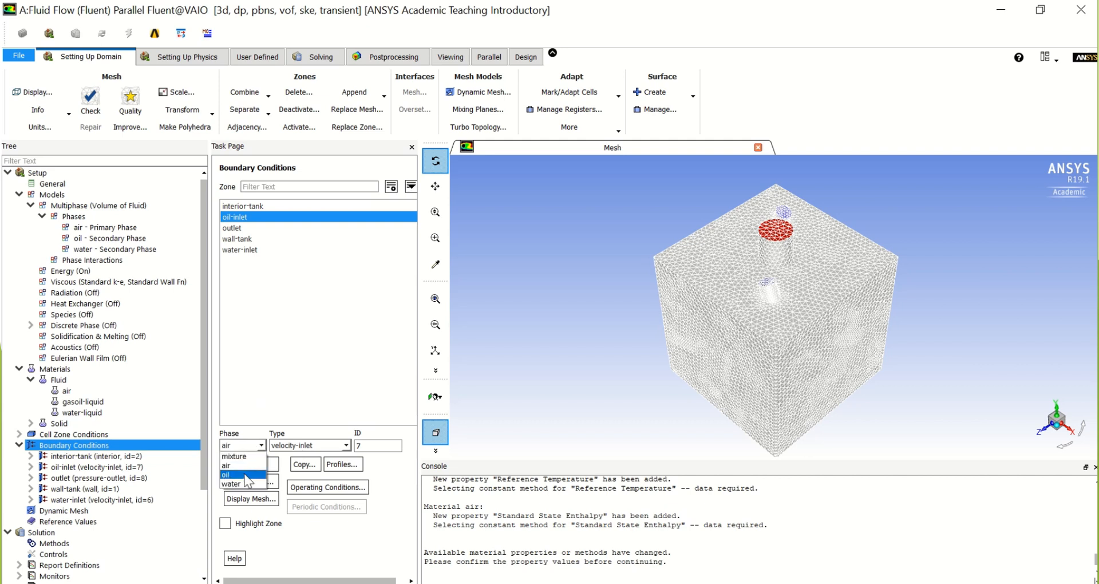
click(247, 475)
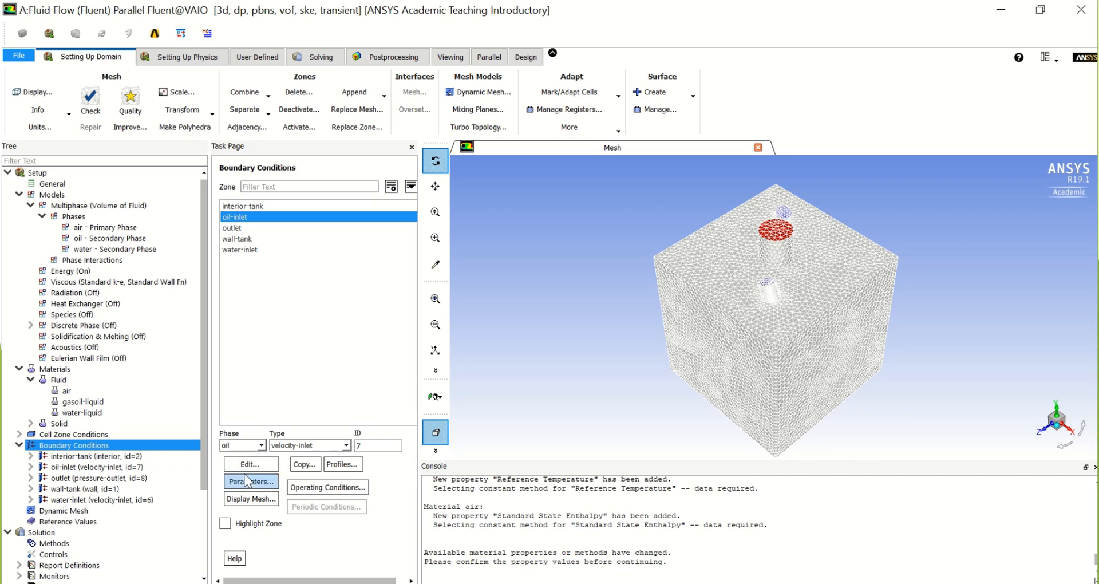
click(250, 465)
double_click(295, 371)
text(1)
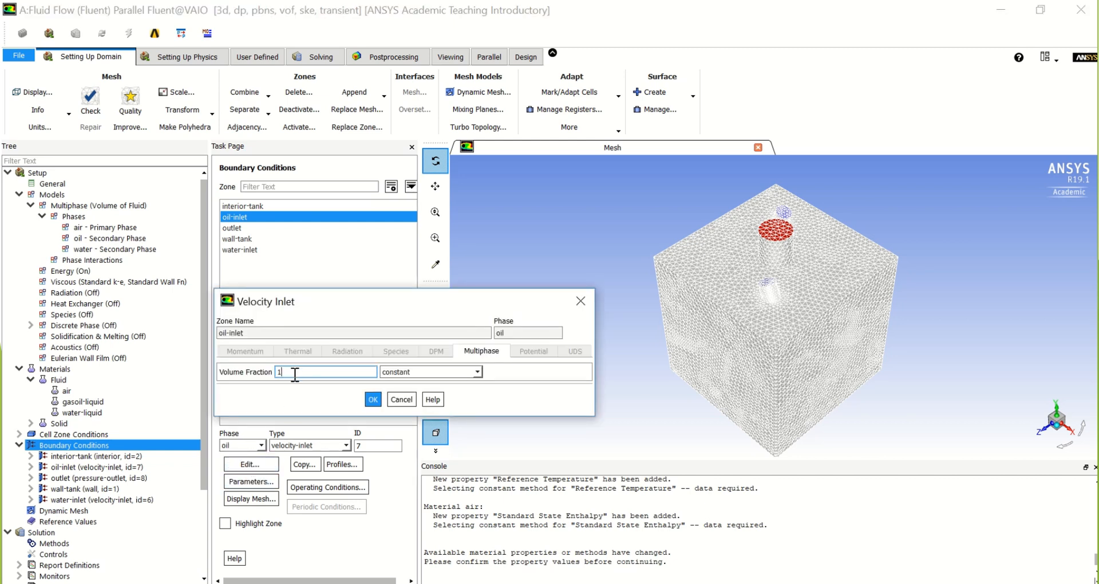
click(372, 400)
click(257, 446)
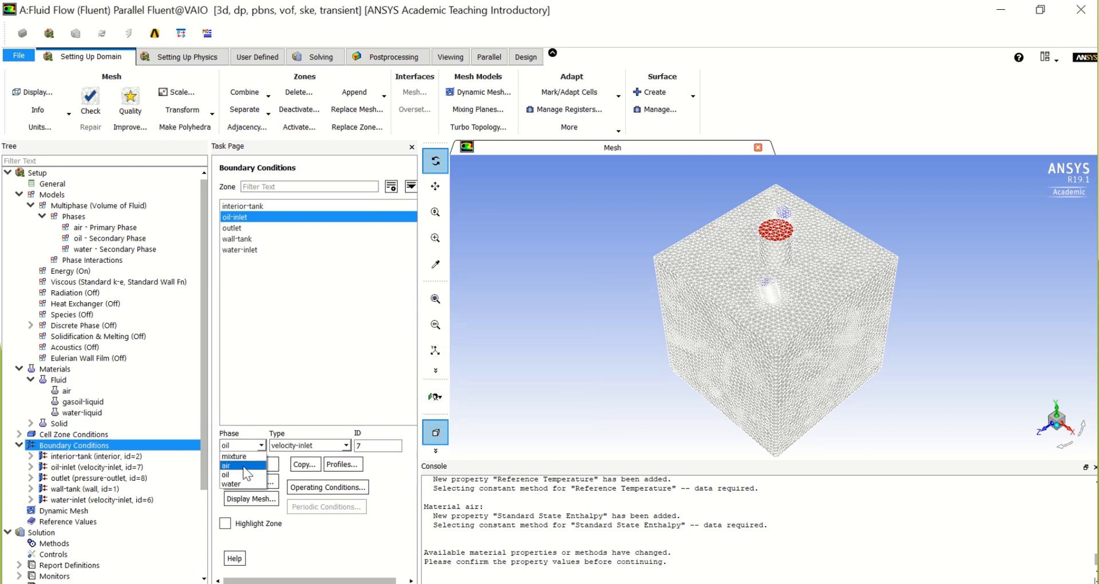
Accept a volume fraction of 0 for the water phase at the oil-inlet boundary.
click(244, 484)
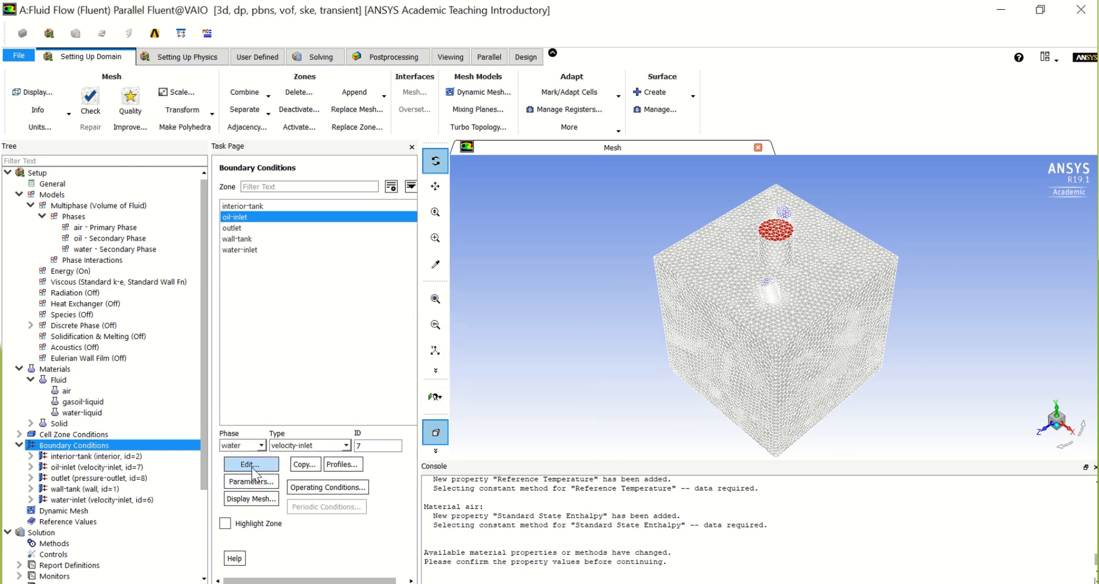
click(252, 465)
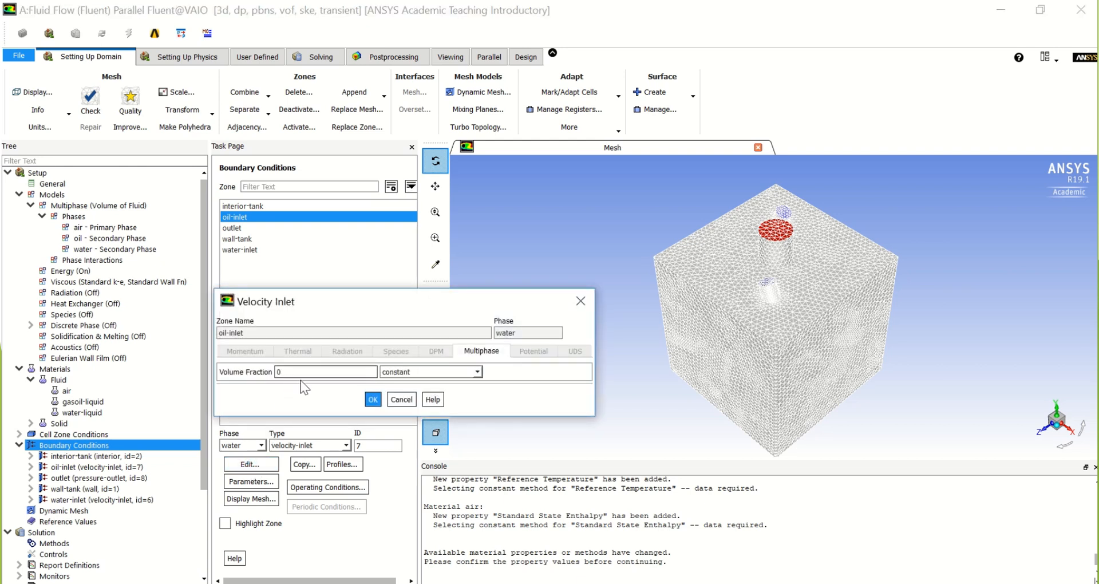
click(373, 400)
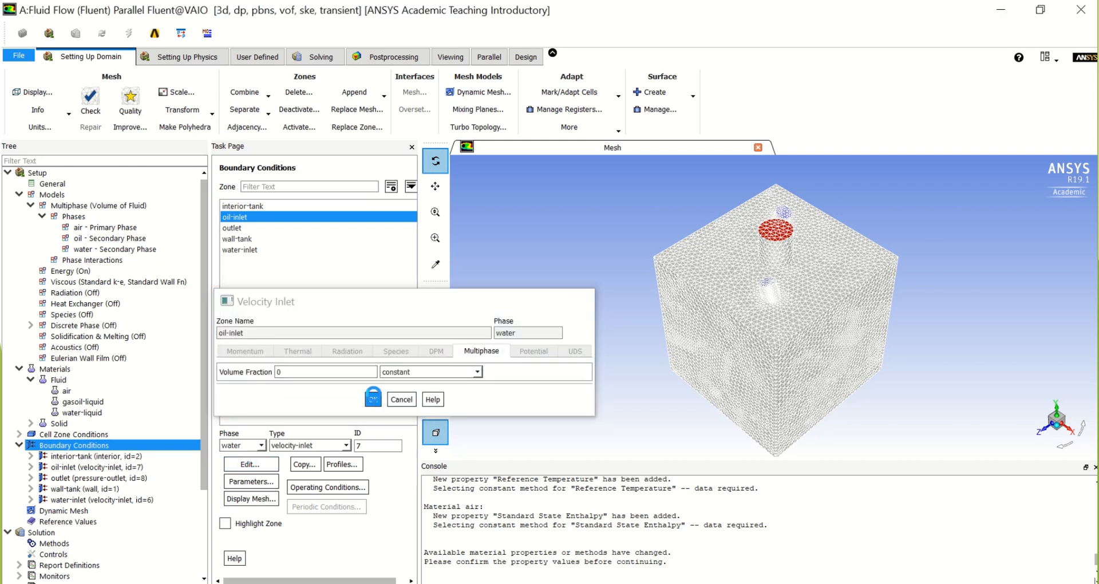
Set the volume fraction of the water phase at the water-inlet boundary to 1.
click(286, 252)
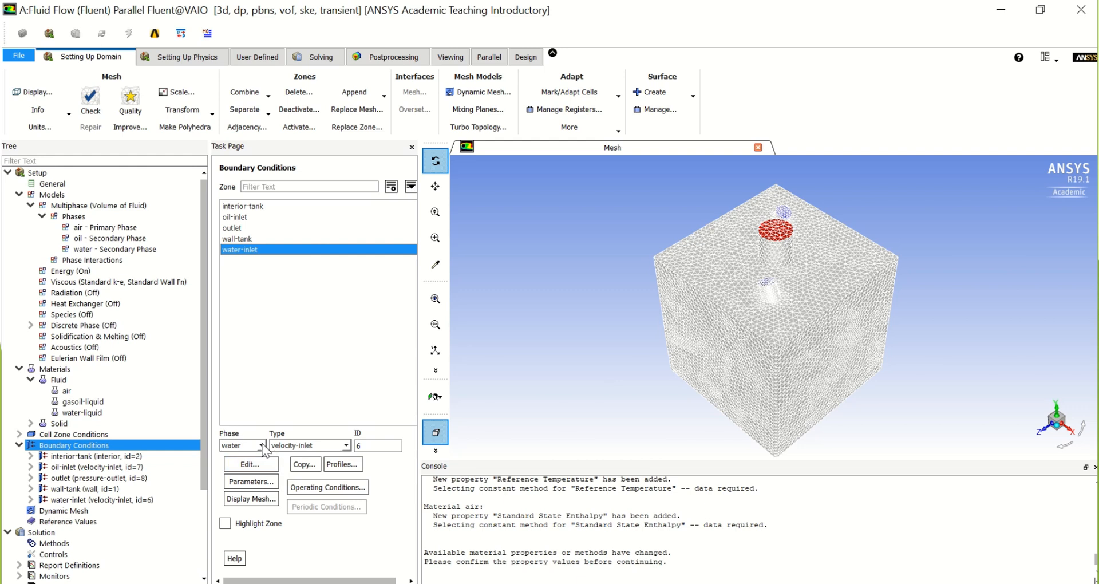
click(263, 465)
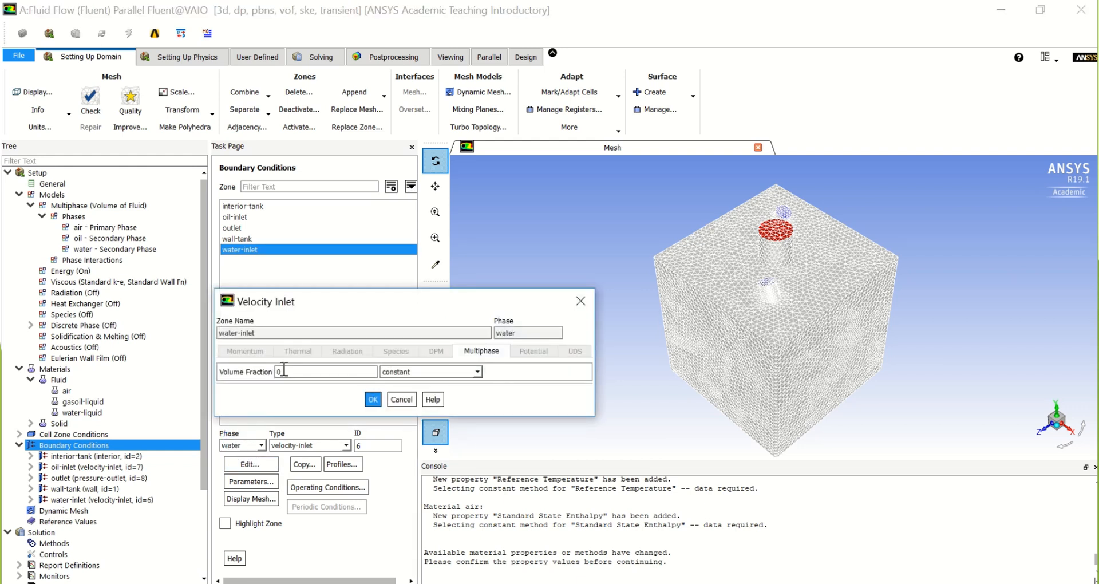
click(284, 371)
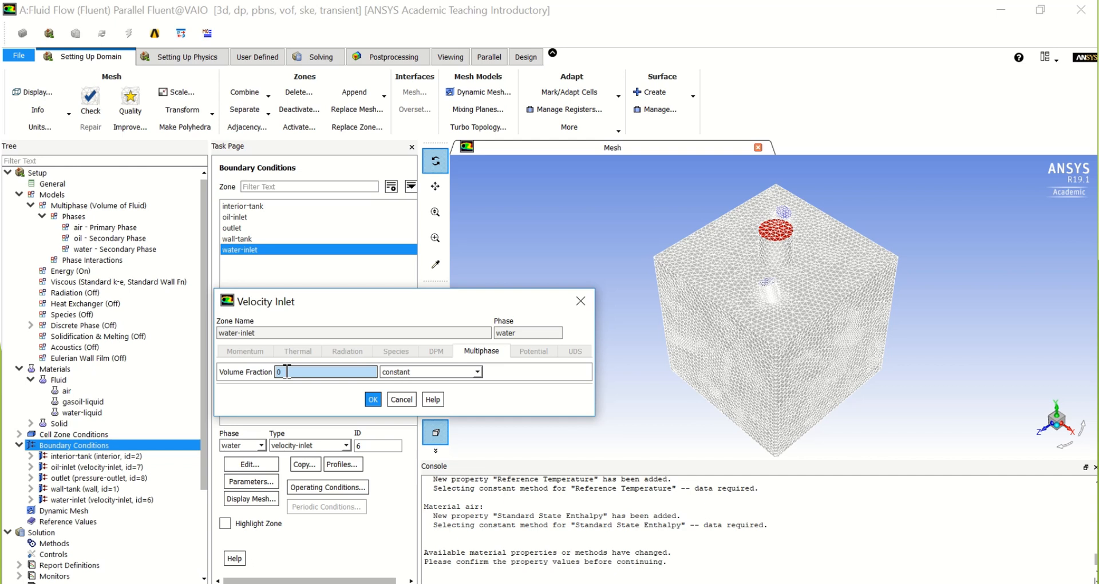
double_click(287, 371)
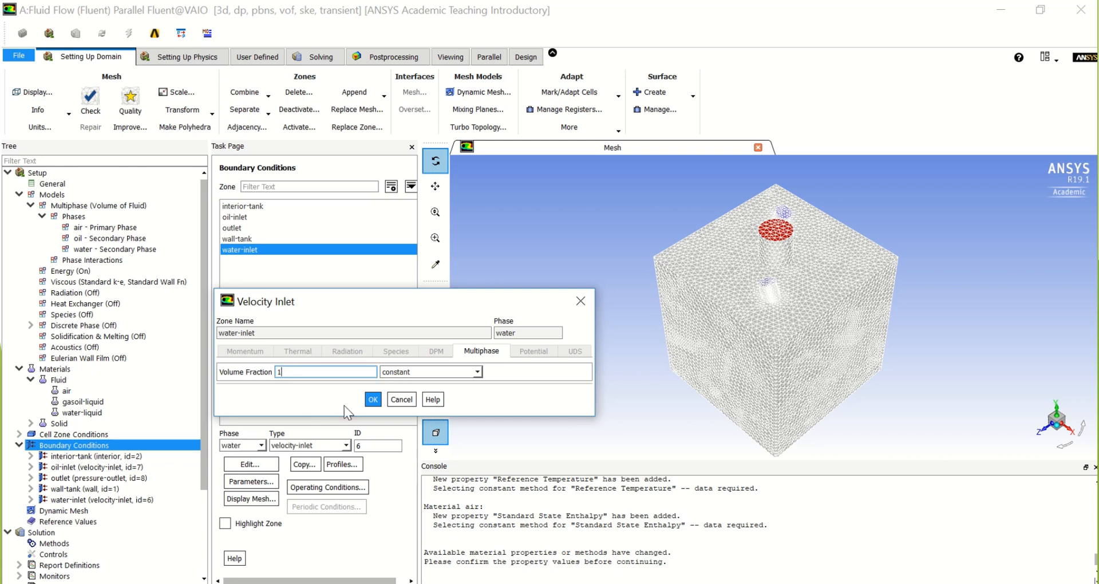
text(1)
click(373, 399)
Accept a volume fraction of 0 for the oil phase at the water-inlet boundary.
click(249, 449)
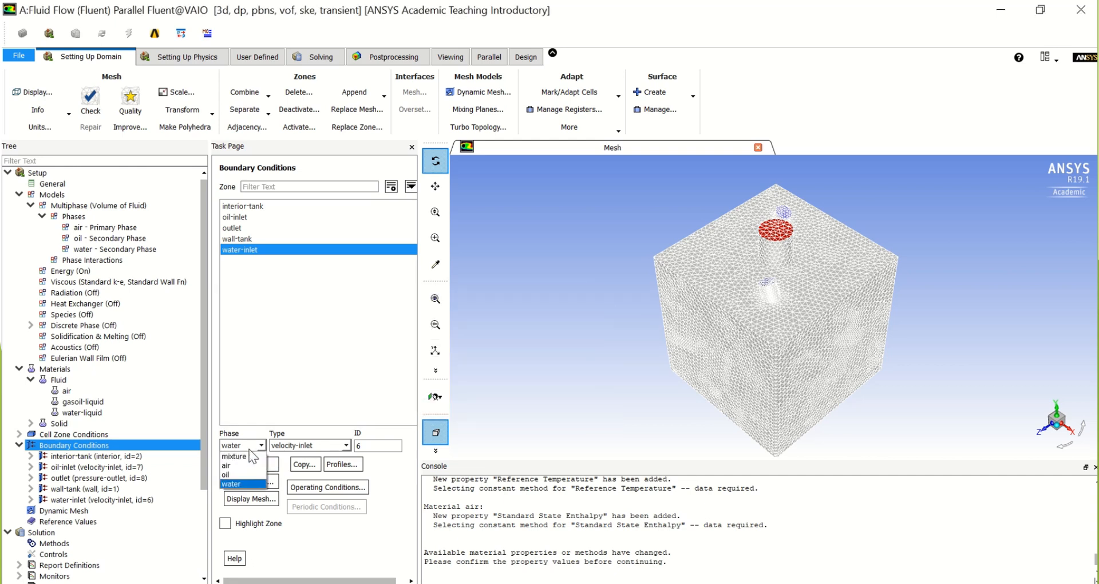
click(229, 475)
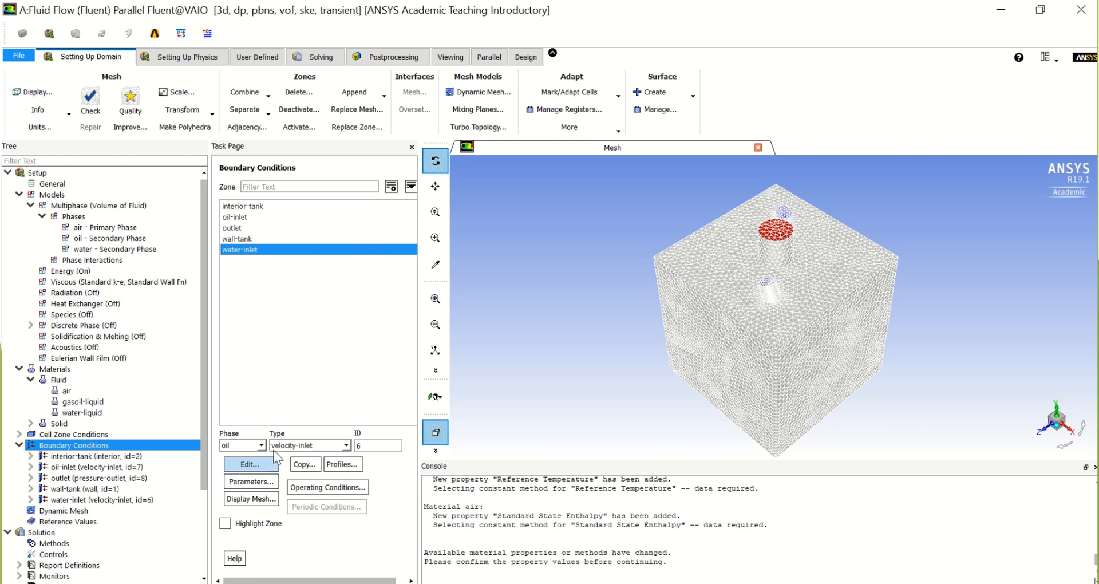
click(274, 461)
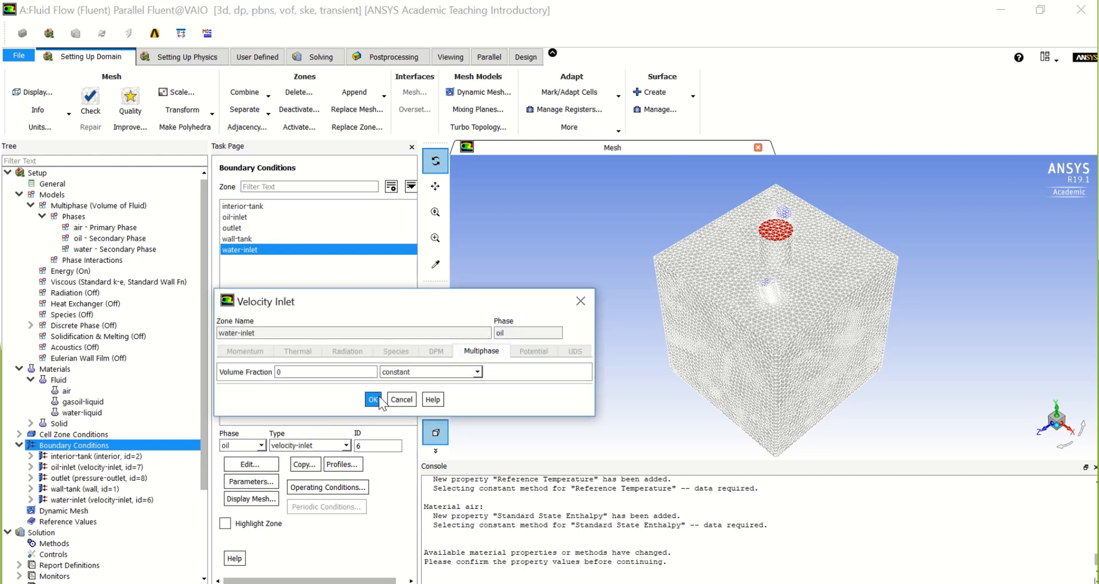
click(378, 399)
Set the velocity magnitude of the mixture at the water-inlet boundary to 0.2 m/s.
click(259, 446)
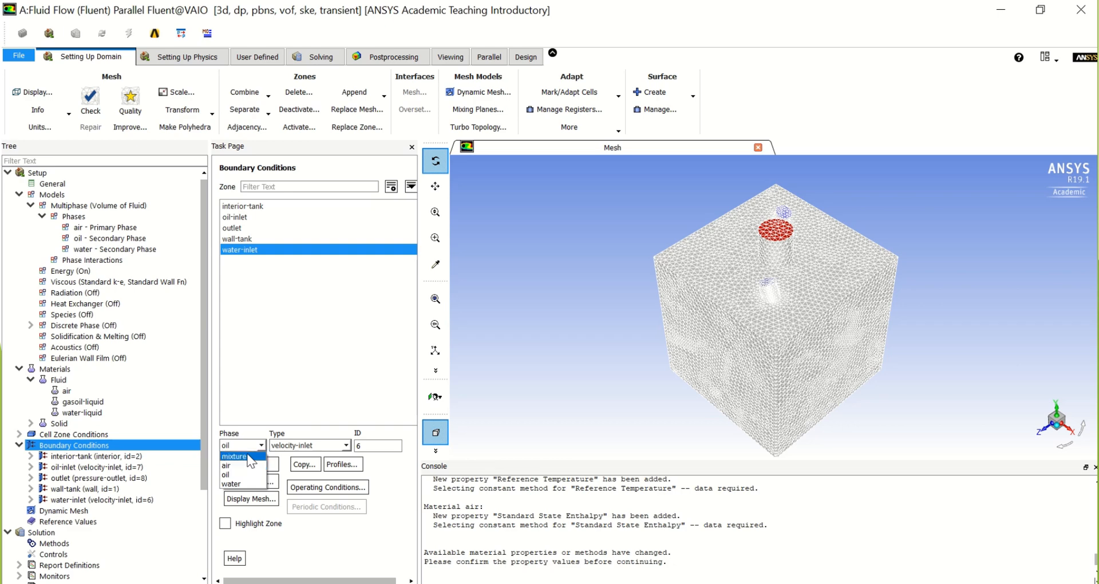
click(251, 457)
click(258, 467)
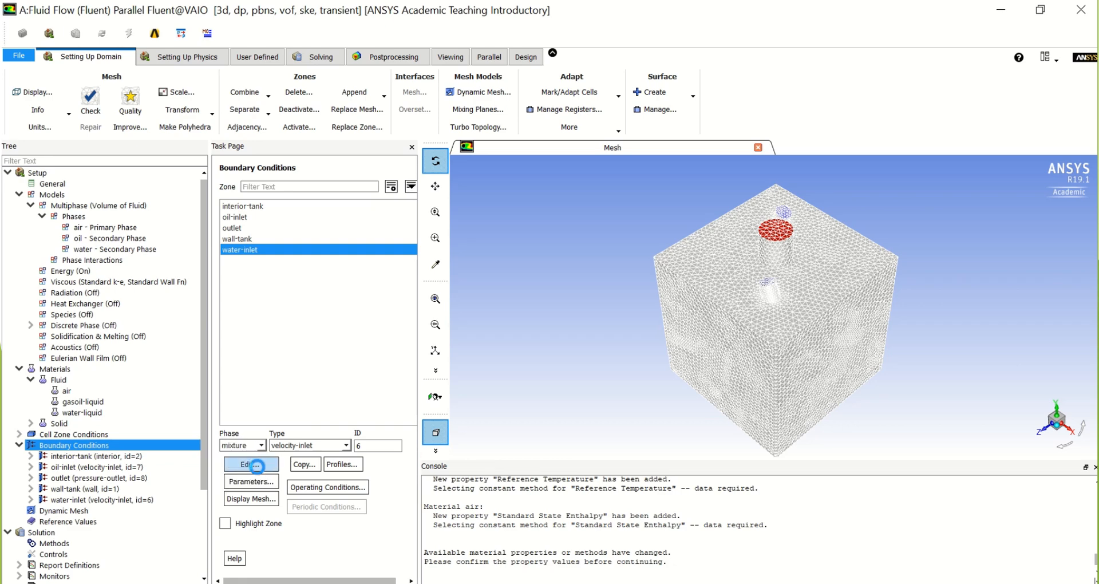
click(387, 396)
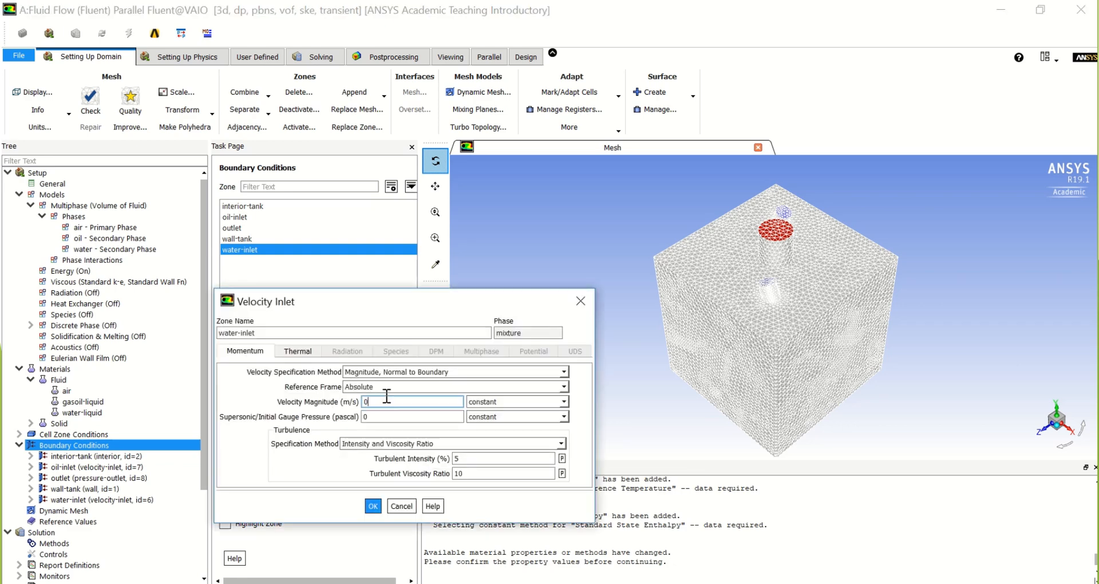
text(.2)
click(373, 506)
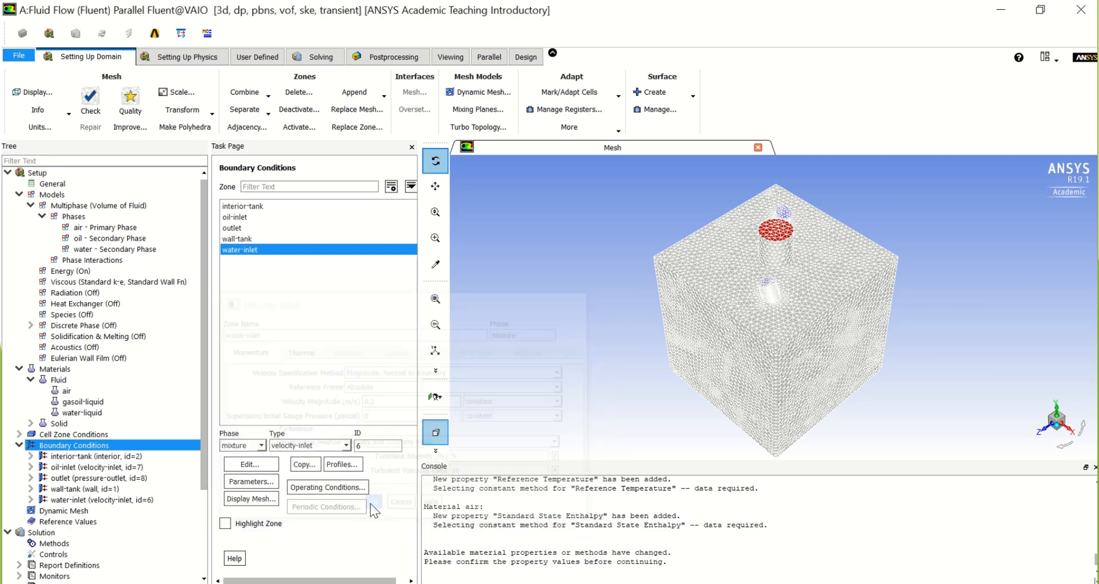
Set the pressure-velocity coupling scheme to PISO in the solution methods and review the spatial discretization settings.
scroll(91, 478, down, 2)
click(92, 478)
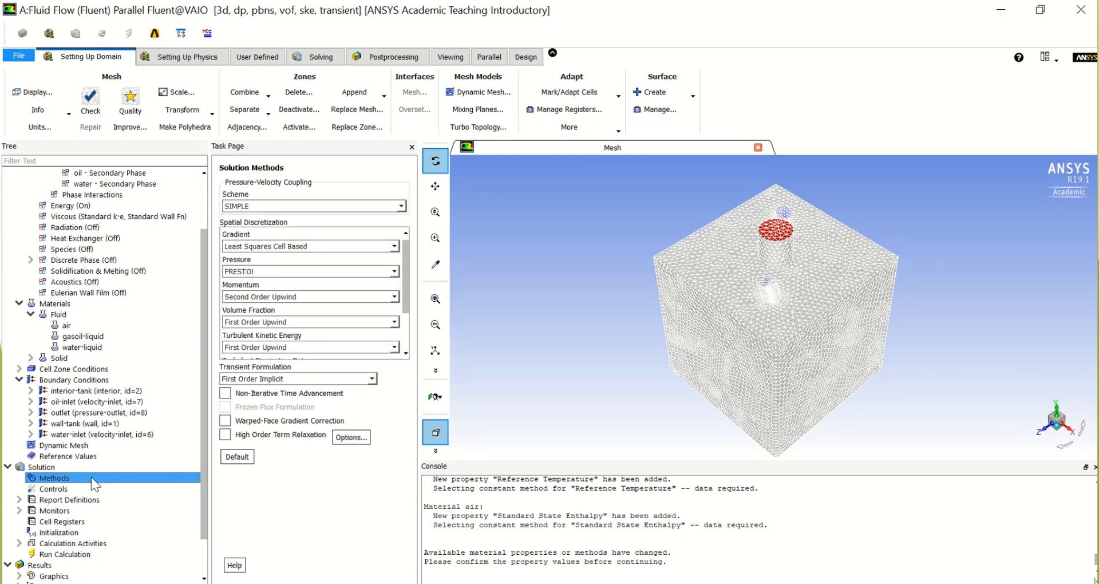
click(259, 207)
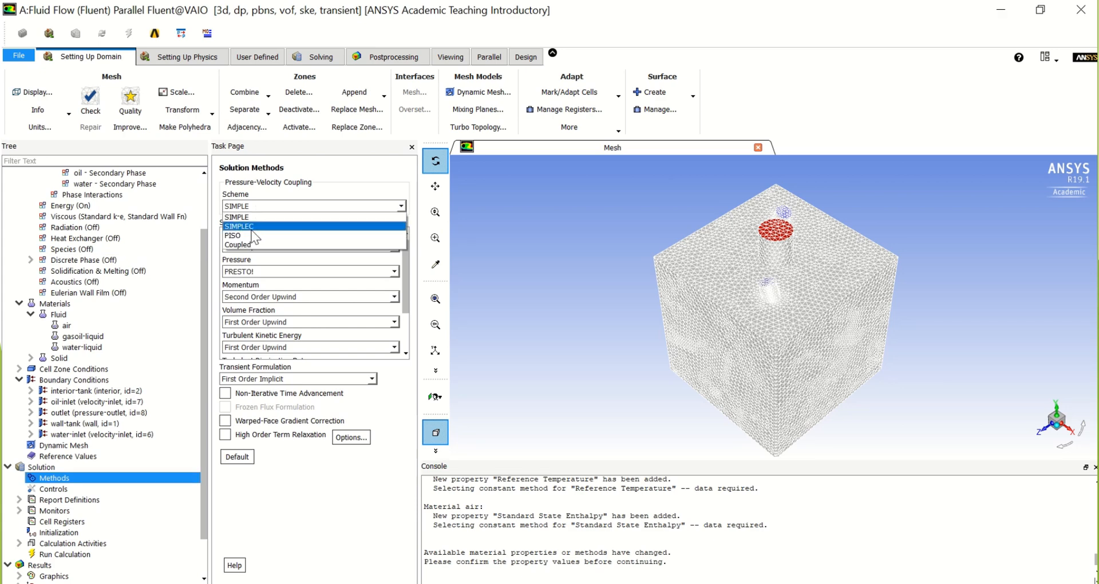
click(251, 235)
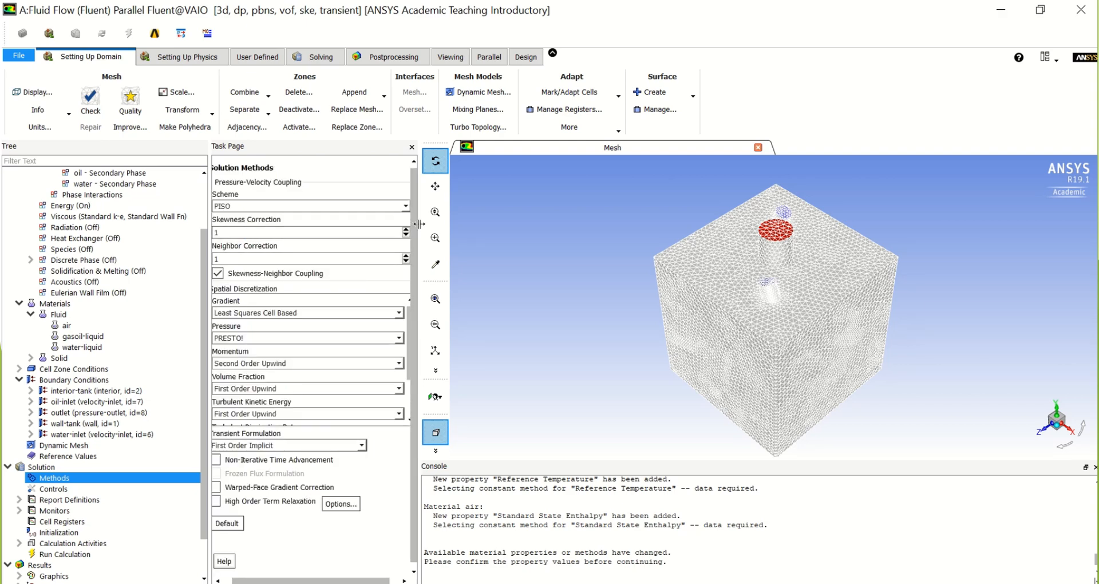
drag(420, 224, 448, 236)
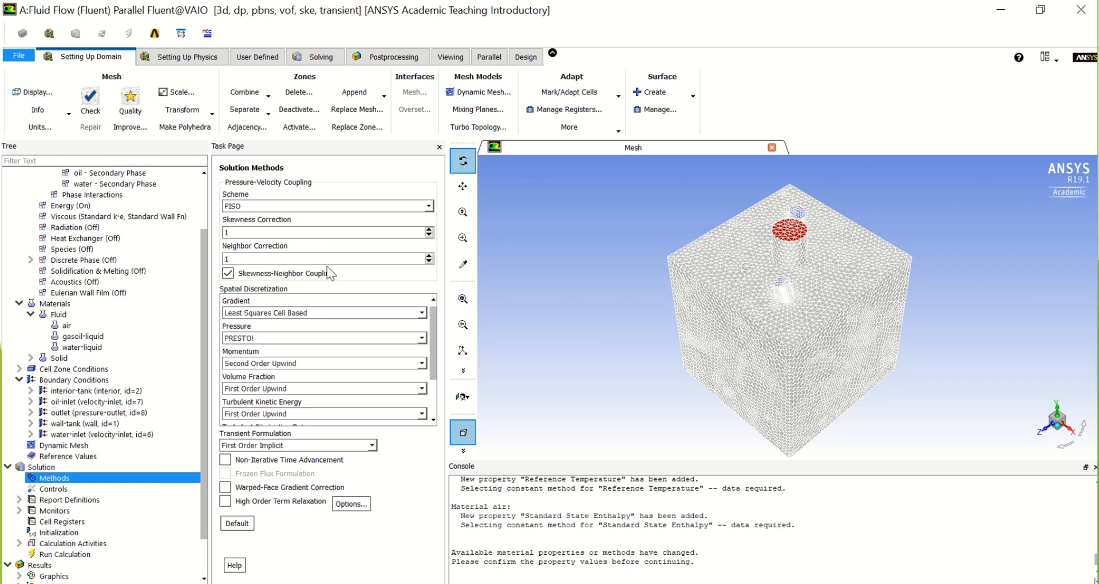
click(319, 315)
click(299, 347)
scroll(292, 378, down, 2)
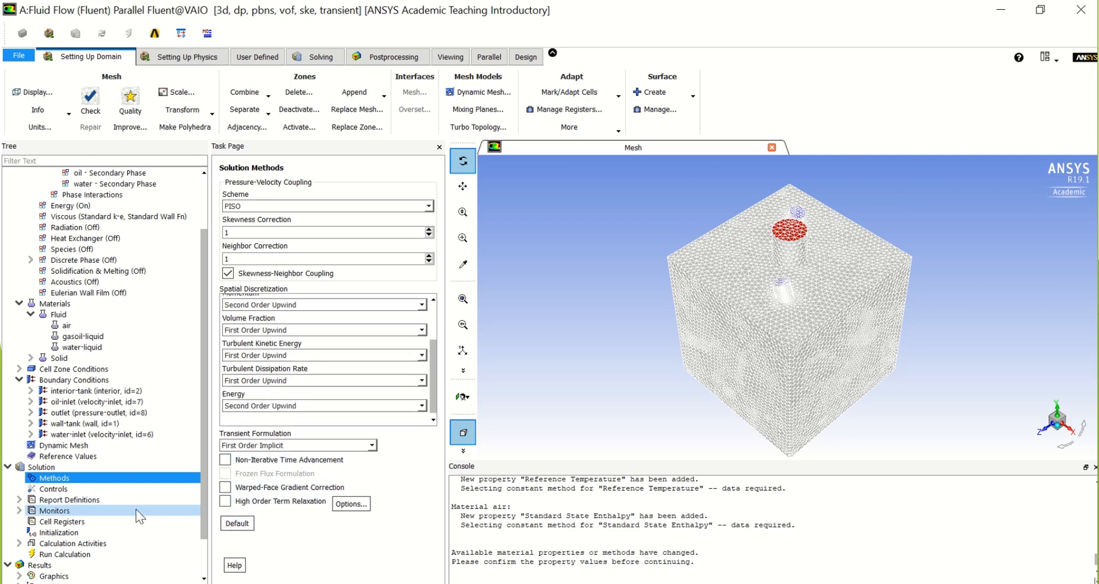
Initialize the solution using Hybrid Initialization.
scroll(126, 507, down, 2)
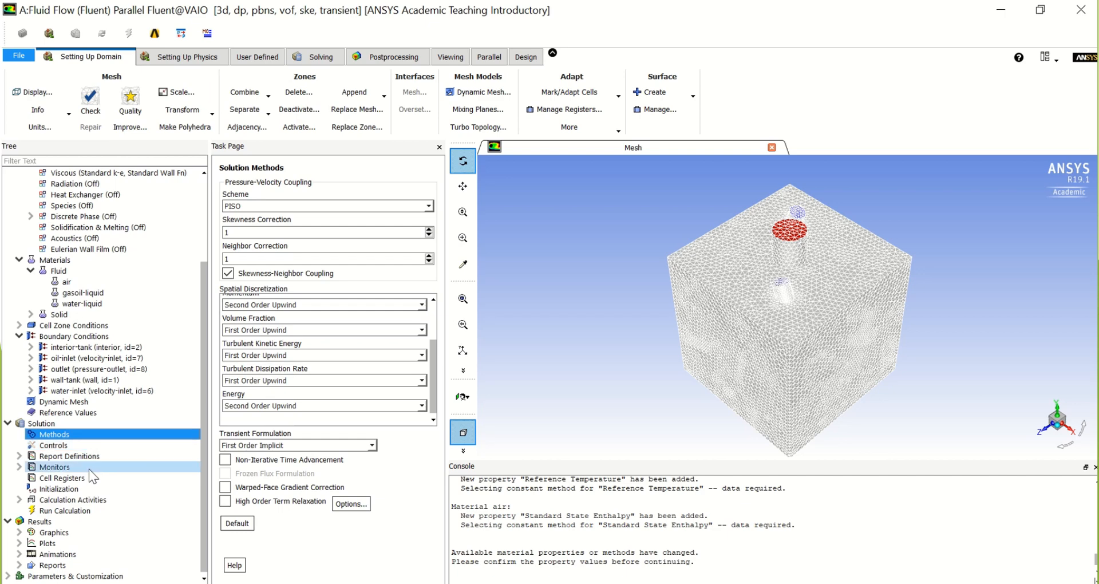
click(90, 490)
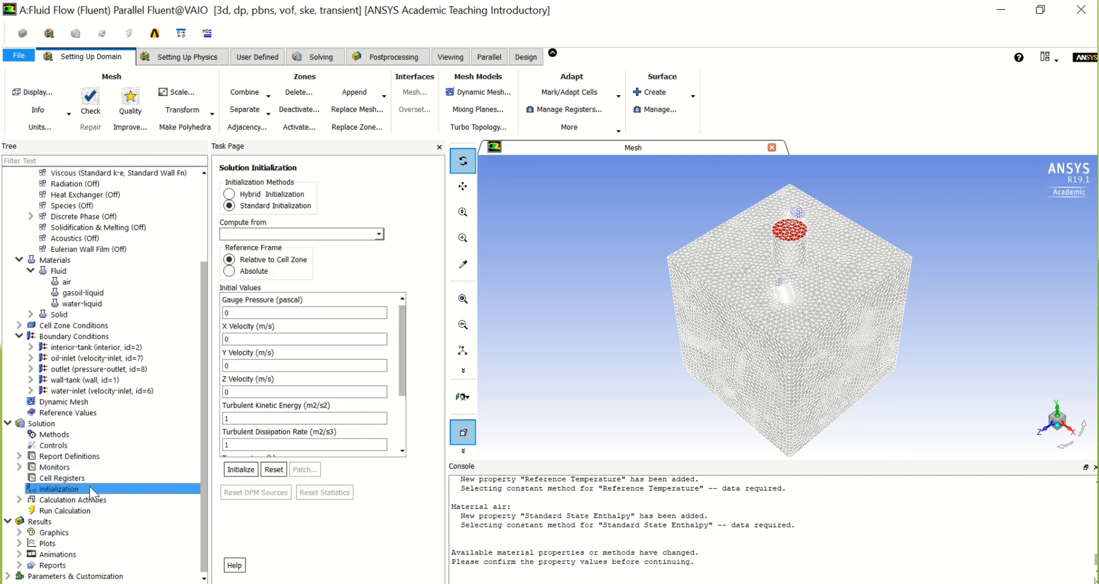
click(232, 195)
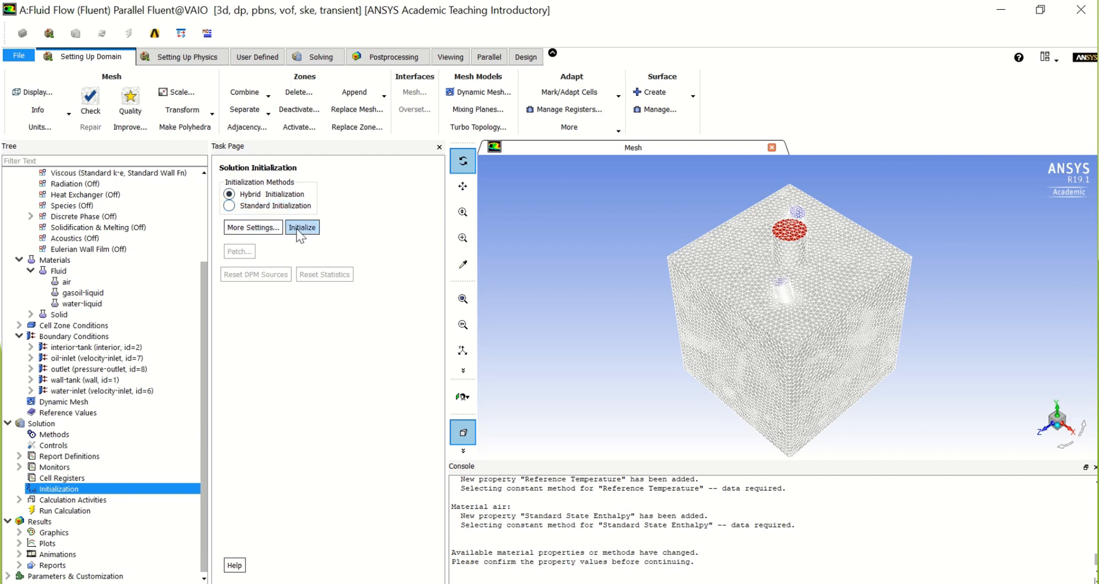
click(296, 228)
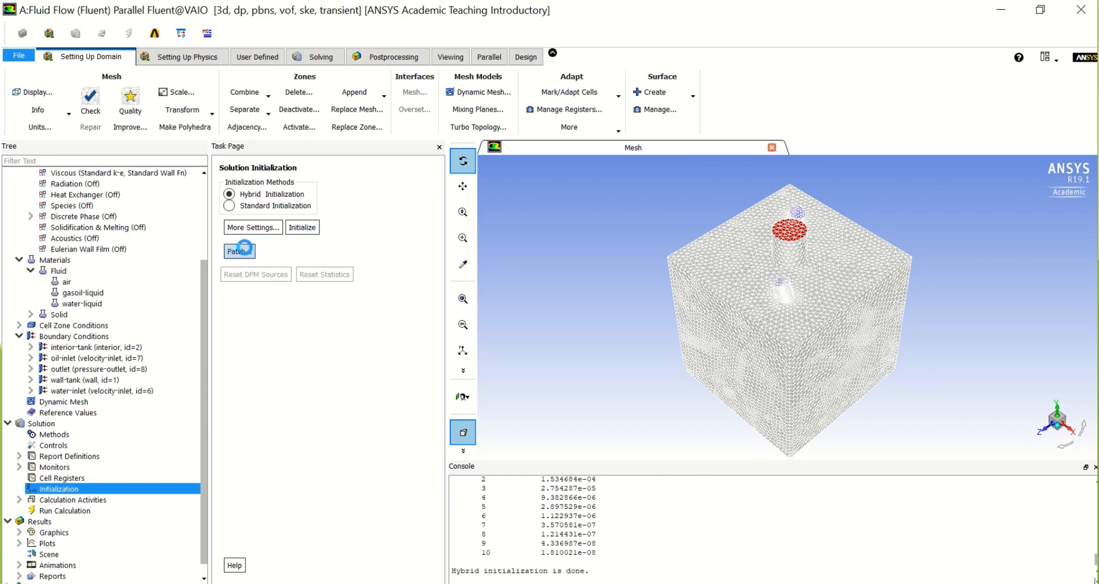
Patch the oil phase's volume fraction in the tank zone with a value of 0.
click(240, 251)
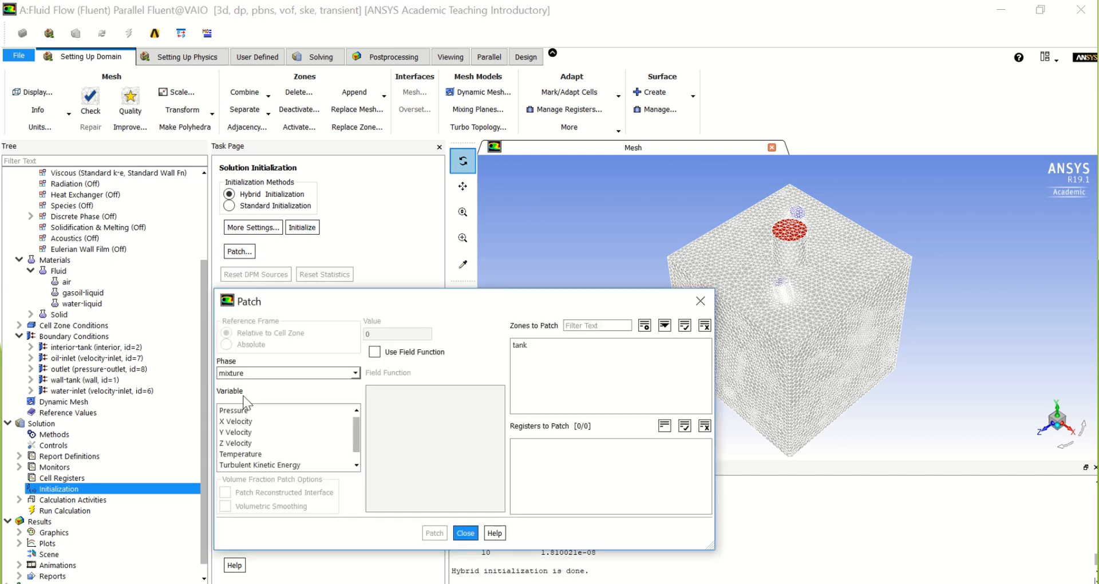
click(247, 373)
click(243, 395)
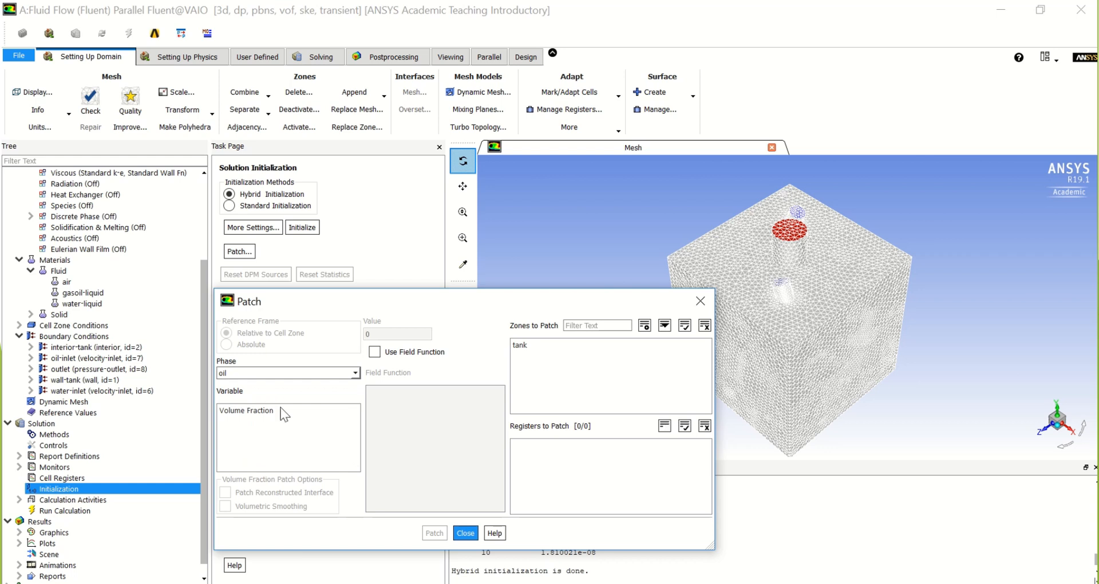
click(273, 410)
click(538, 346)
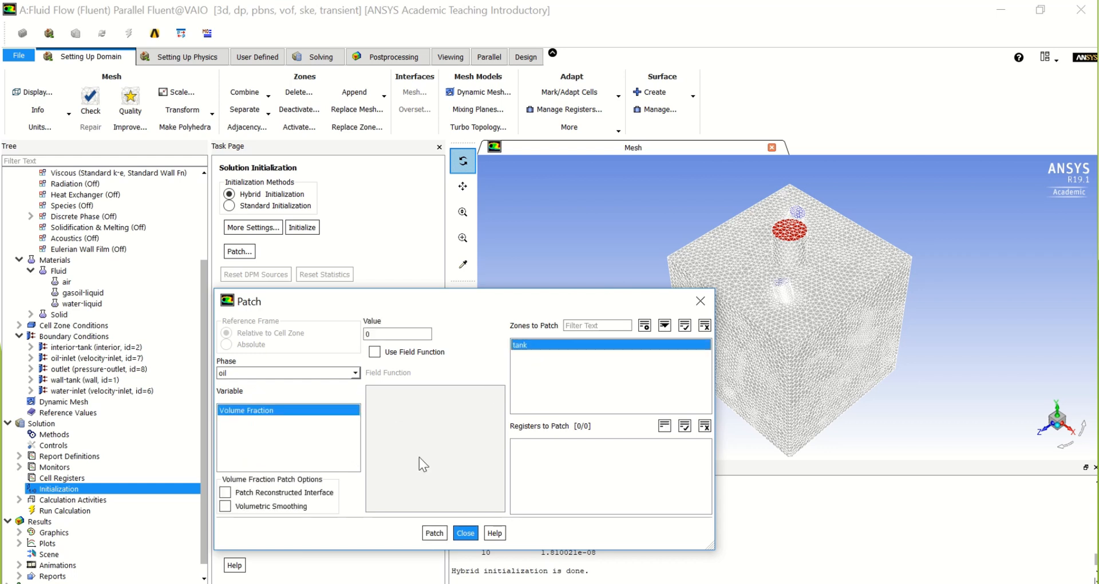
click(435, 534)
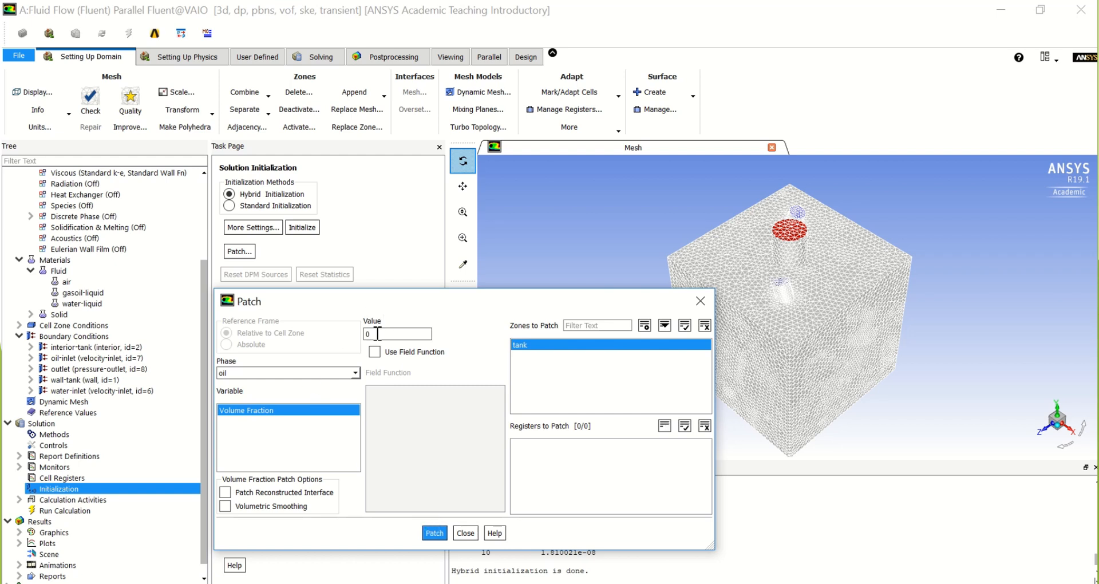
Patch the water phase's volume fraction in the tank zone with a value of 0 and finish patching.
click(305, 373)
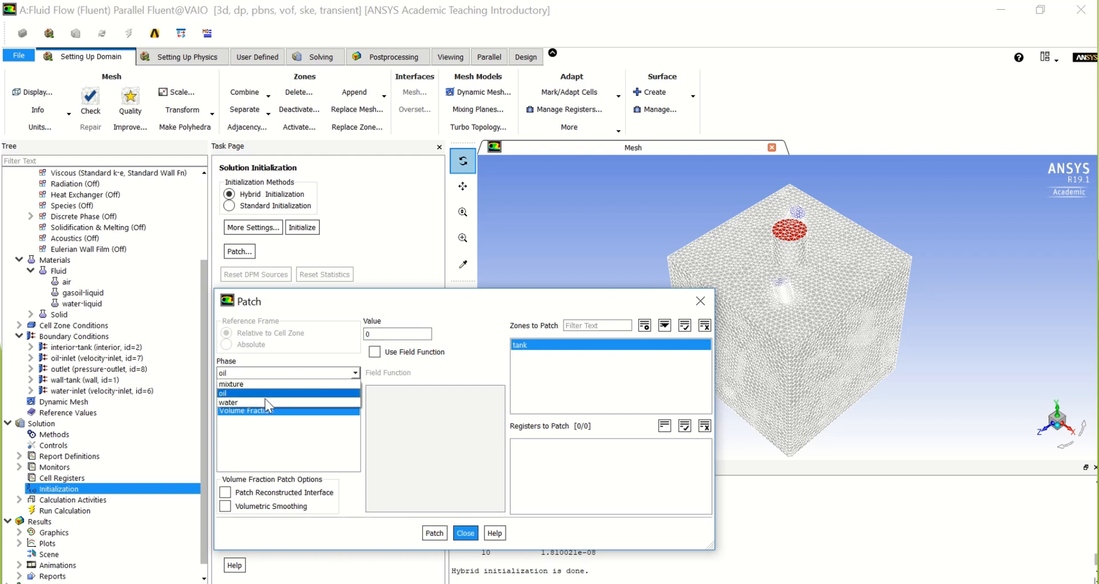
click(265, 402)
click(435, 533)
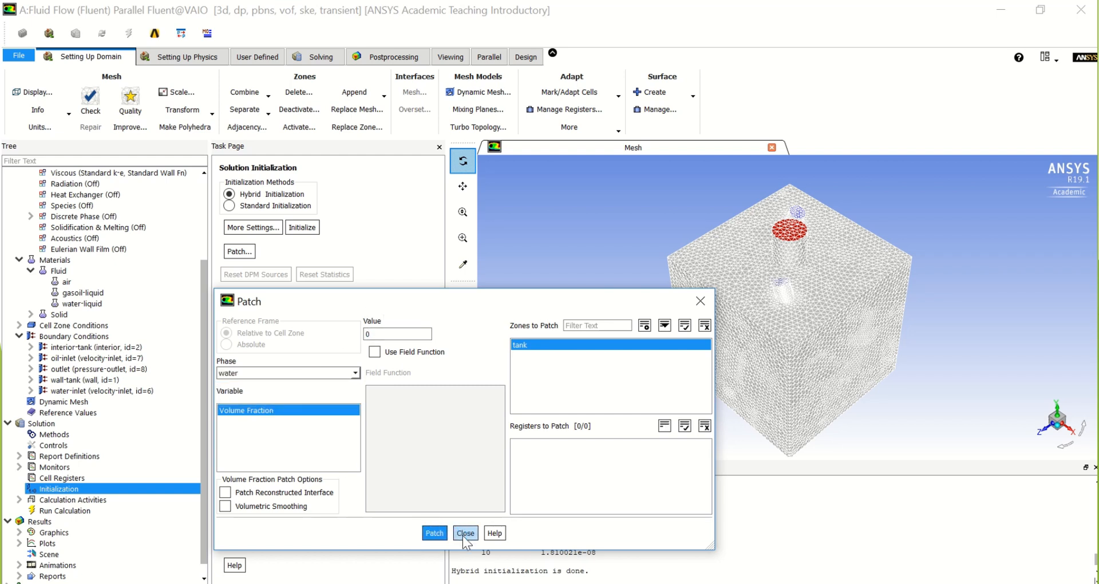
click(467, 542)
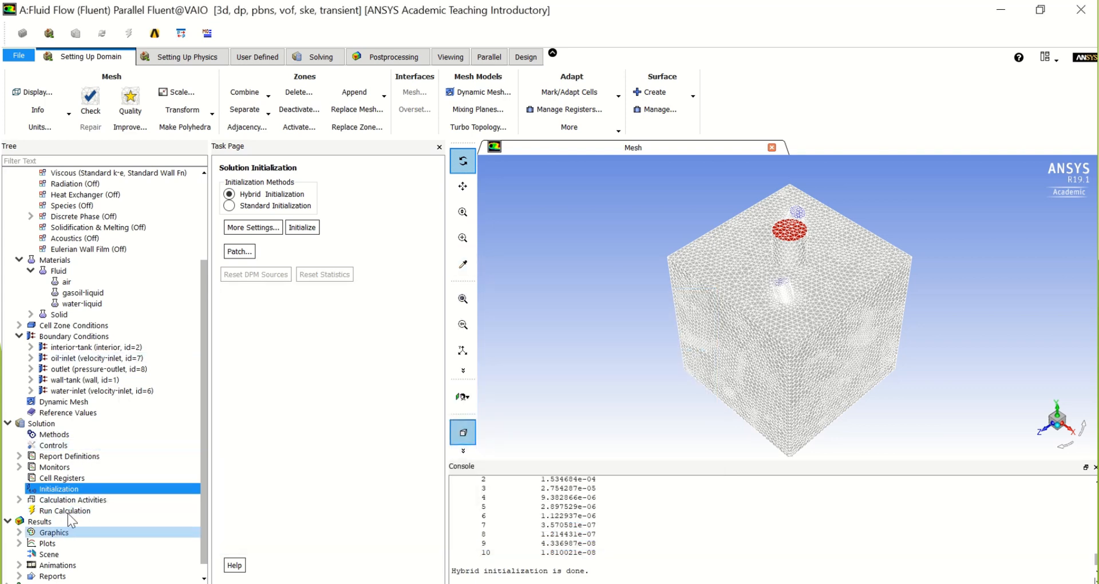
Set the calculation activities to autosave every 1 time step.
click(68, 510)
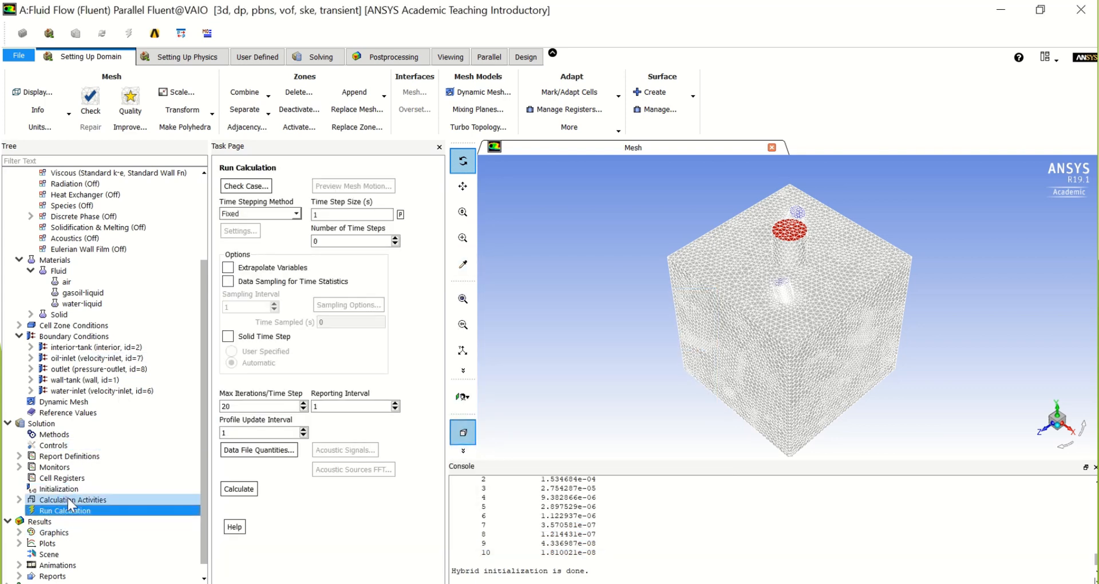
double_click(67, 499)
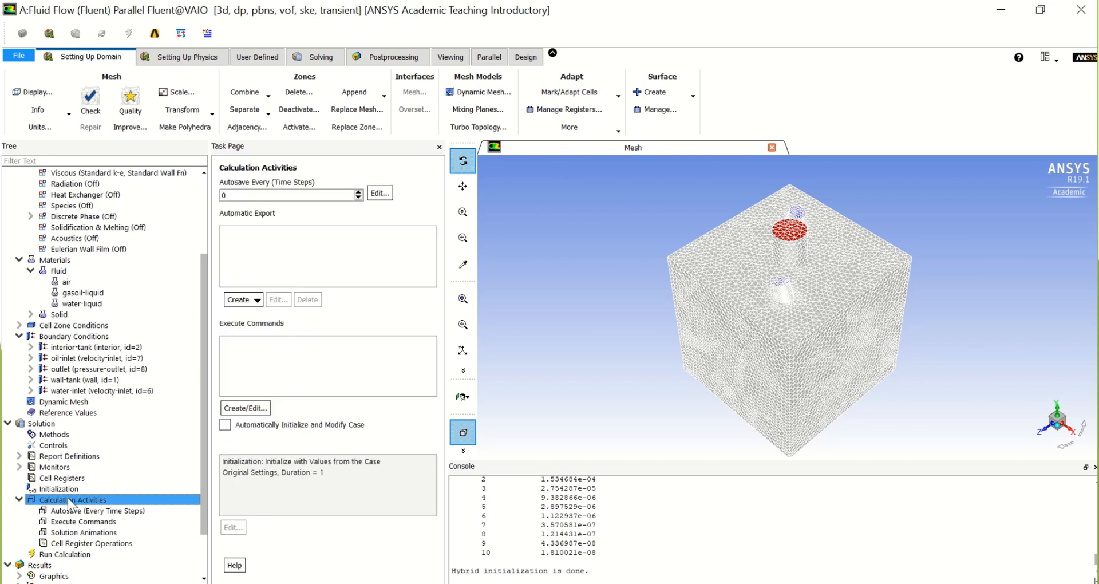
click(359, 192)
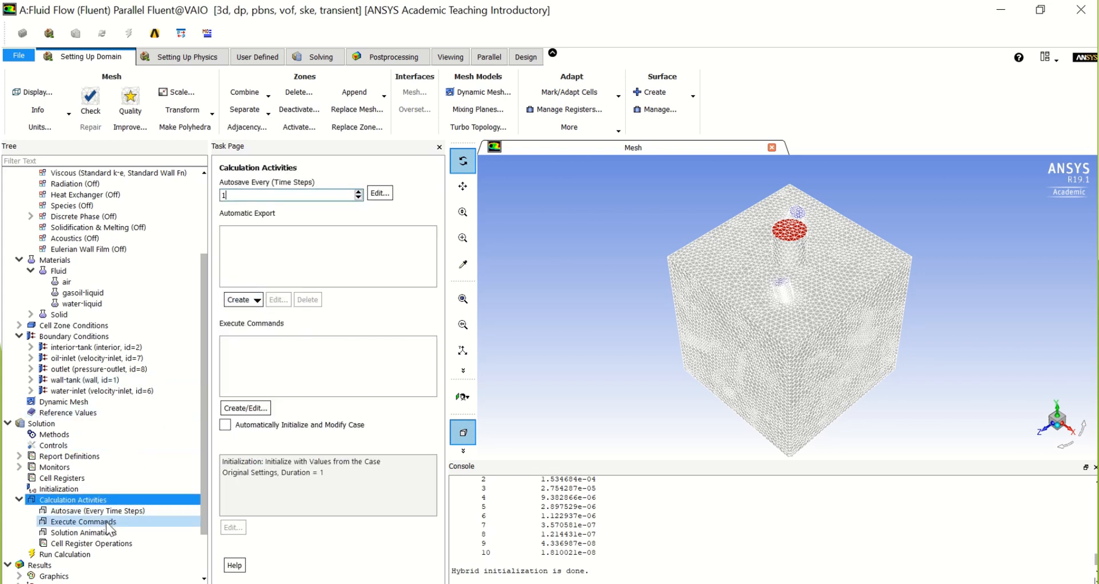
Set the run calculation to a fixed time step size of 0.05 s and 500 time steps.
scroll(106, 521, down, 2)
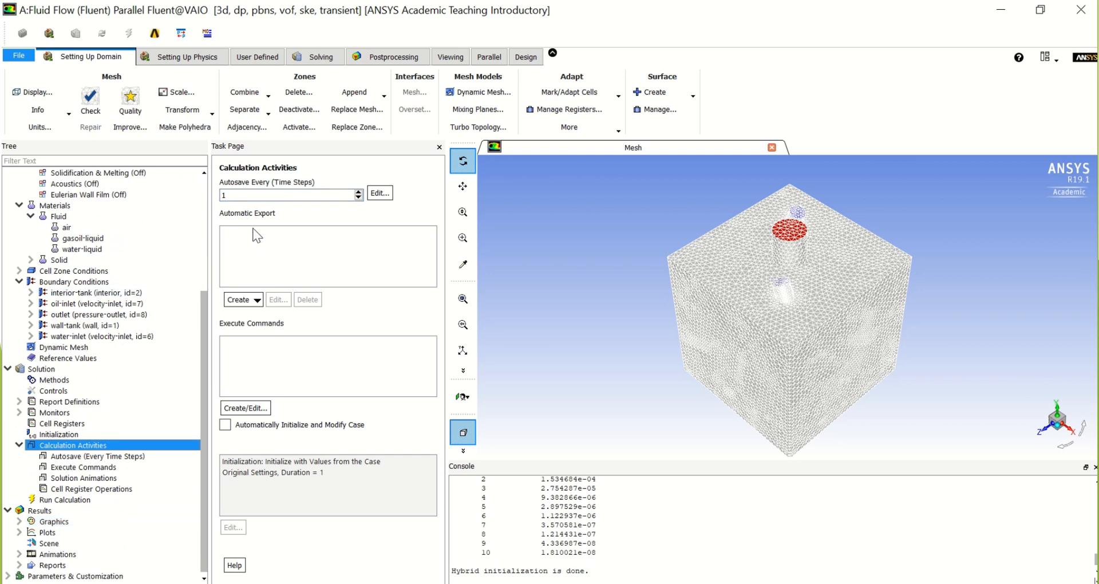
click(48, 503)
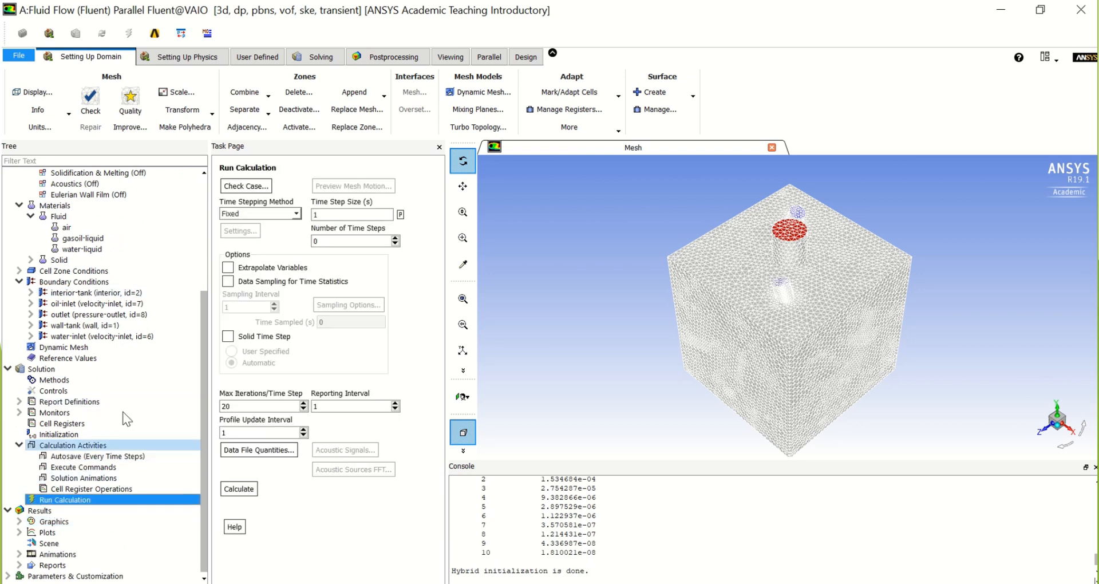
double_click(327, 216)
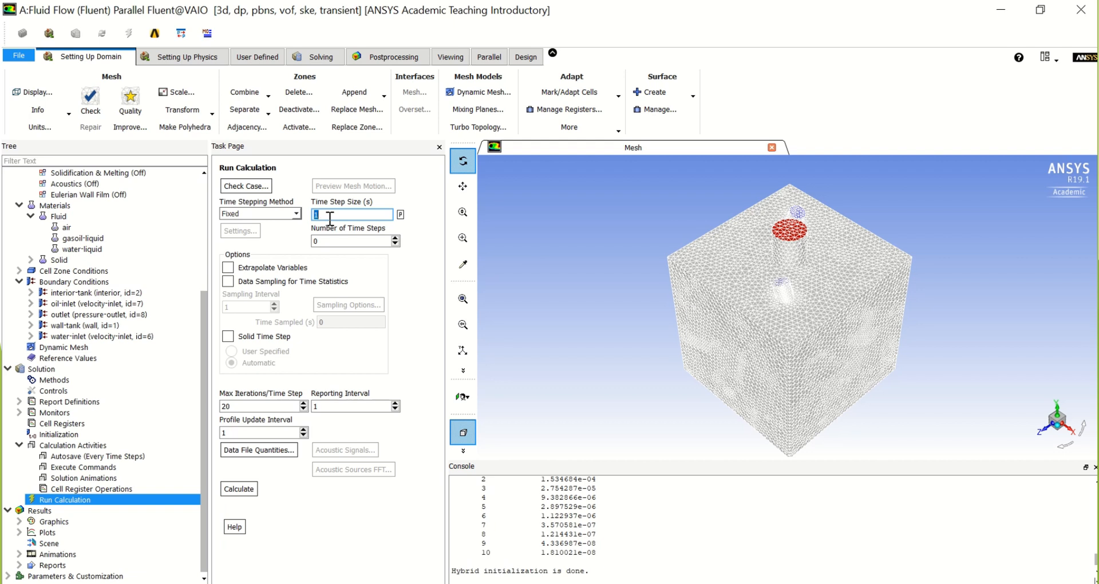
click(330, 219)
key(BackSpace)
text(.1)
key(BackSpace)
text(05)
click(316, 238)
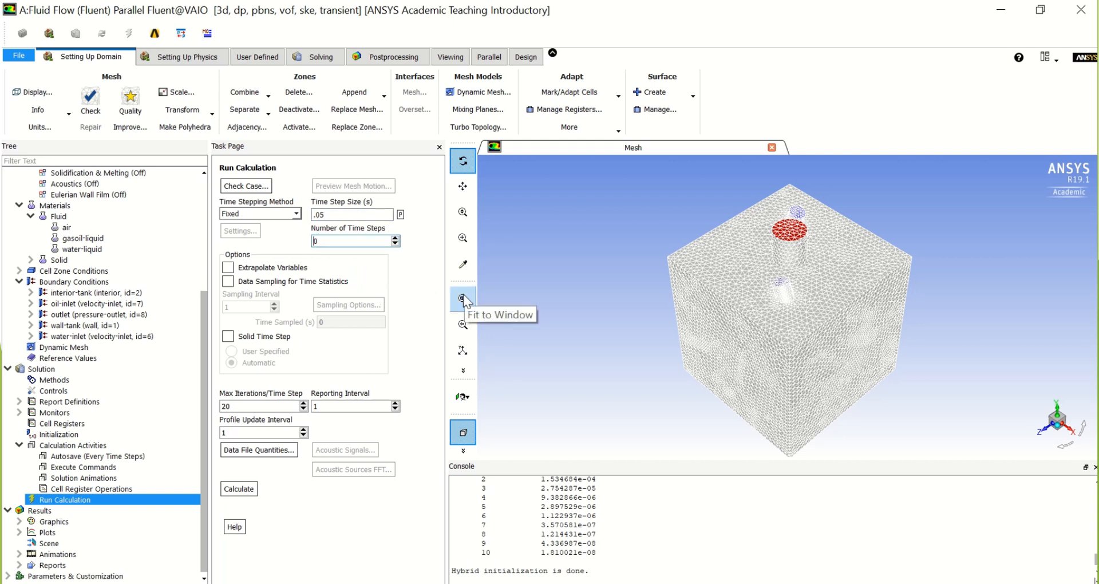
text(500)
Create a solution animation definition and begin a new contour object for it.
click(338, 57)
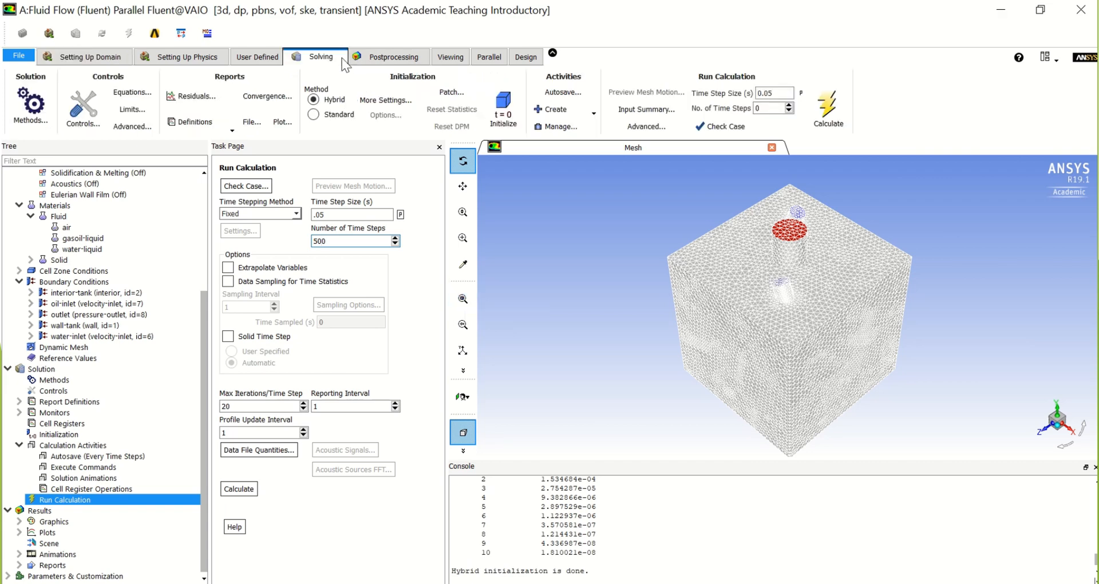
click(572, 108)
click(559, 142)
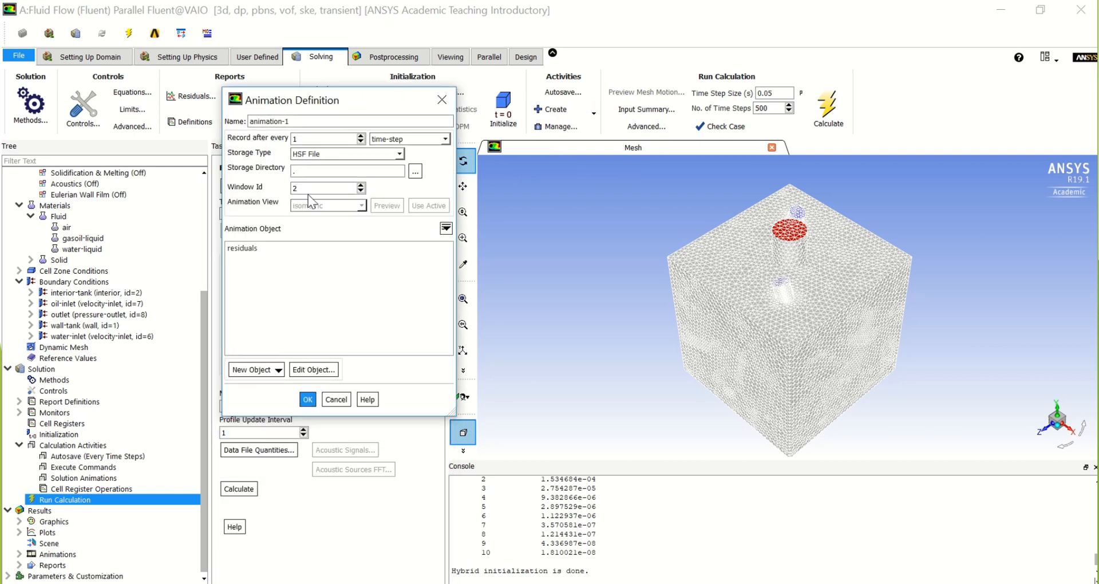
click(257, 370)
click(272, 403)
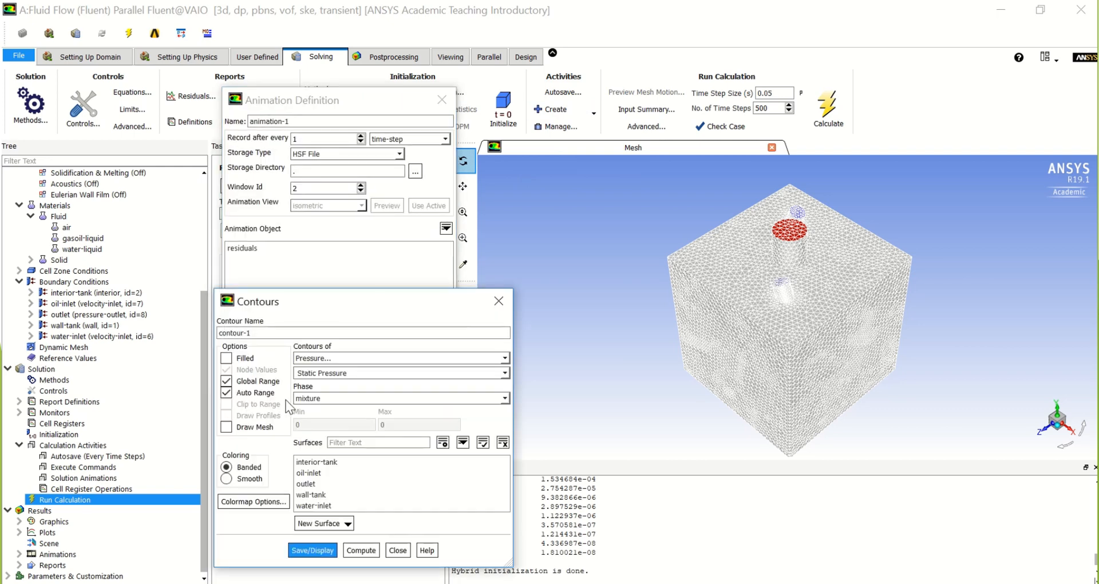
drag(351, 299, 397, 164)
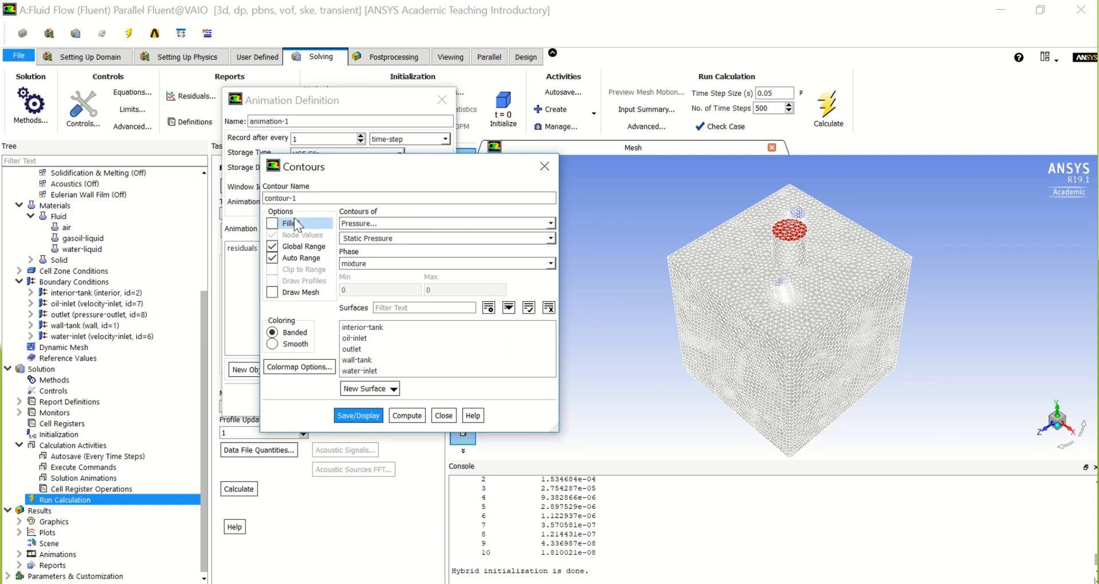
Define the contour as filled with smooth coloring, showing Phases, Phase ID for the mixture on all surfaces, and save and display it.
click(273, 224)
click(272, 344)
click(371, 224)
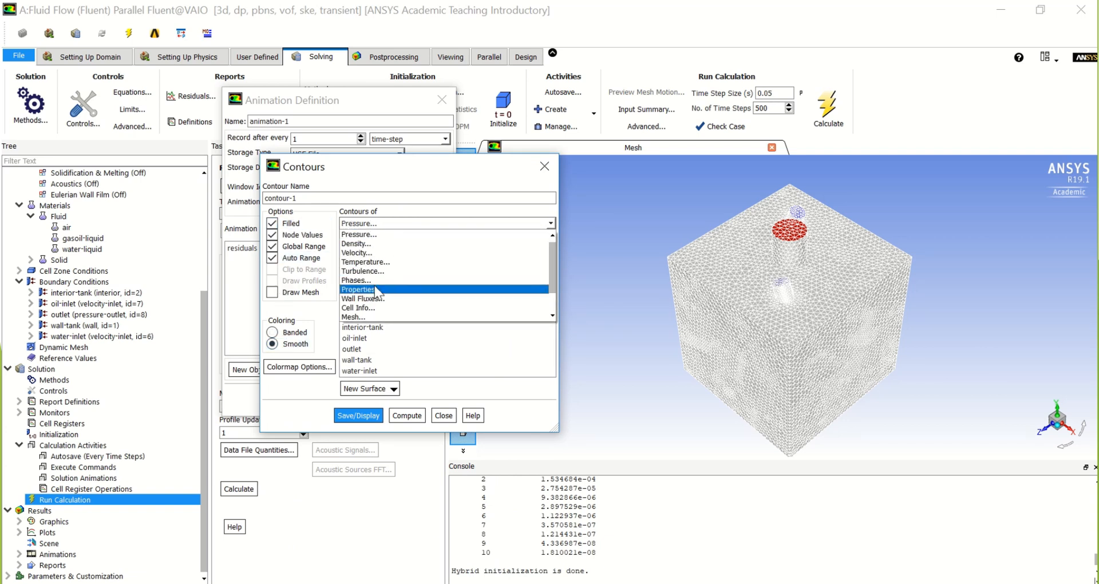
click(375, 282)
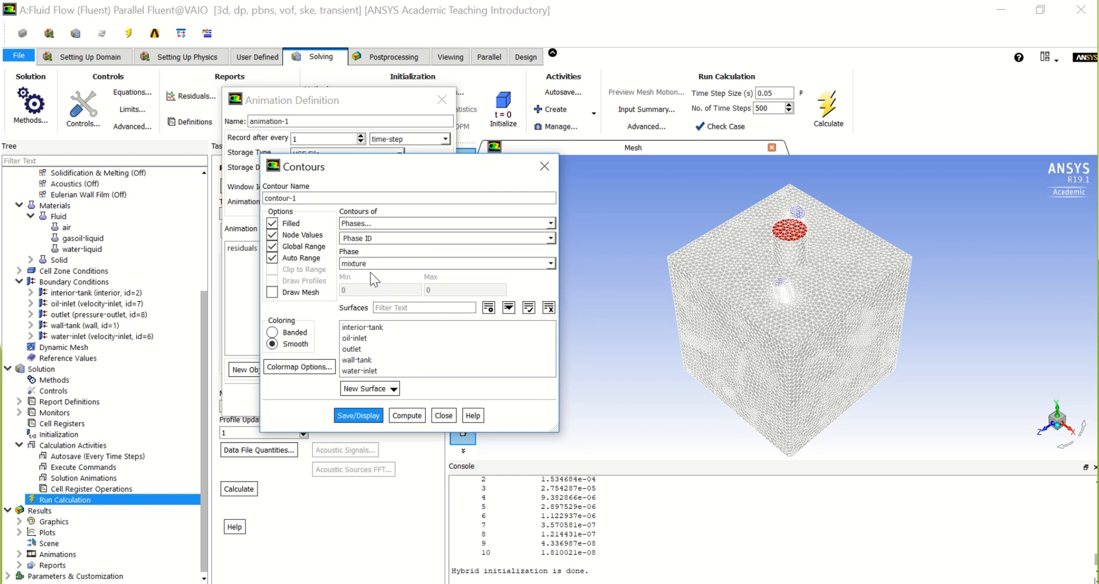
drag(363, 328, 369, 399)
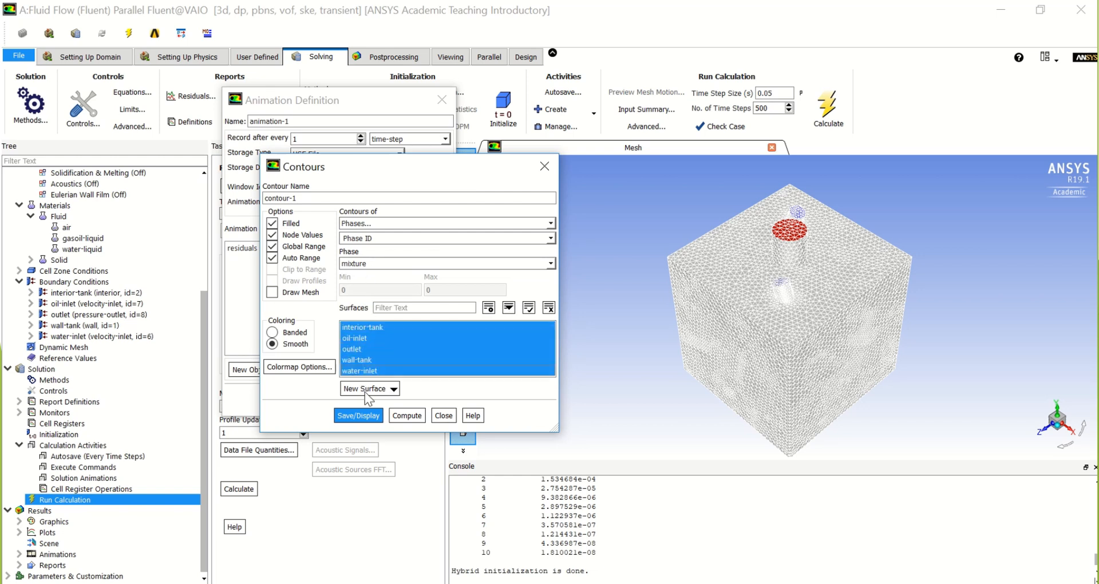
click(367, 417)
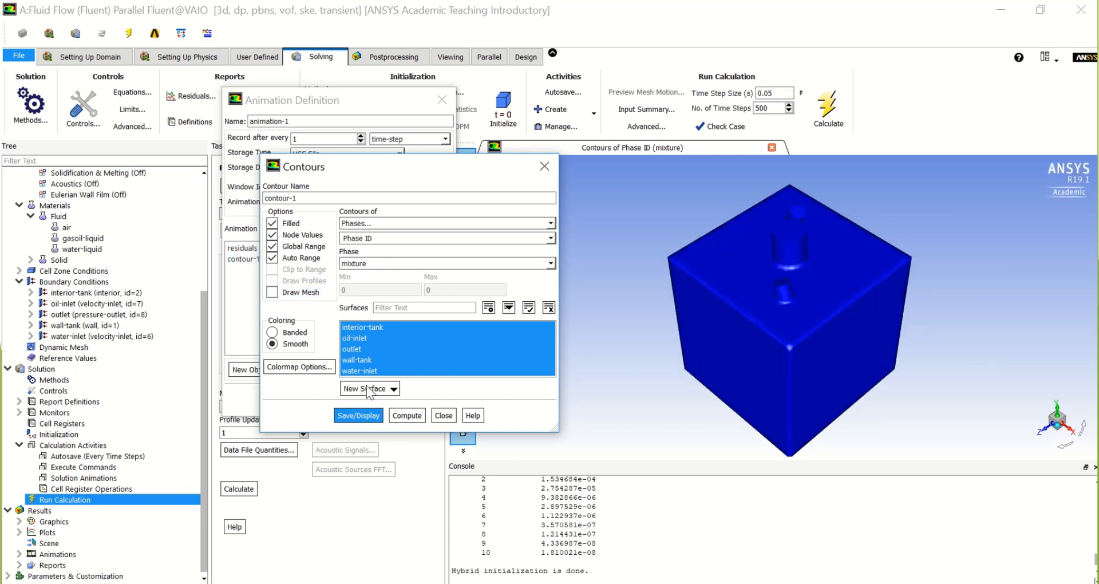
Select contour-1 as the animation object of animation-1 and accept the animation definition.
click(444, 415)
click(247, 261)
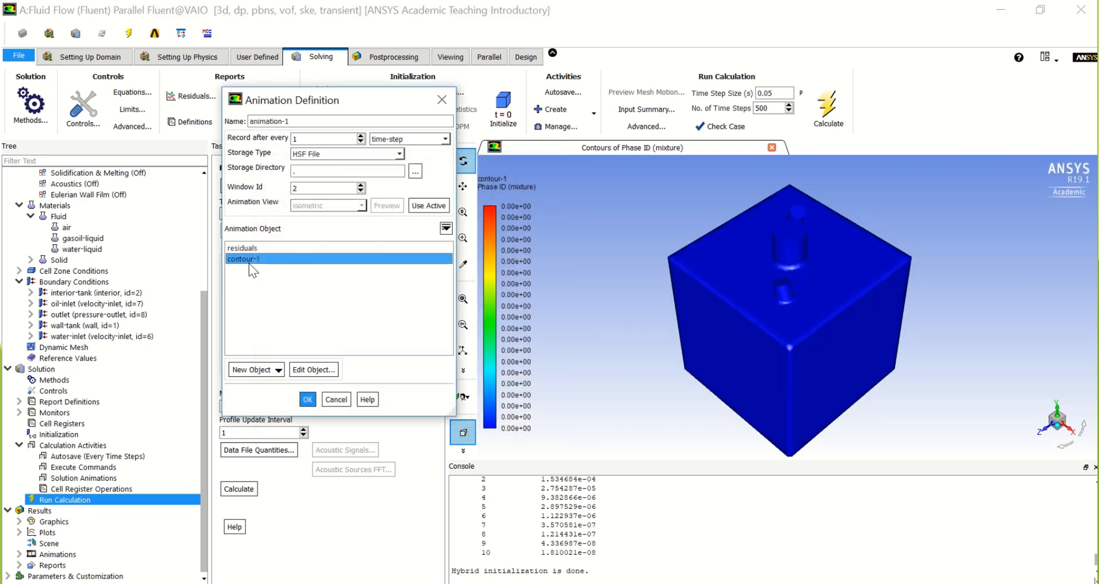
click(309, 399)
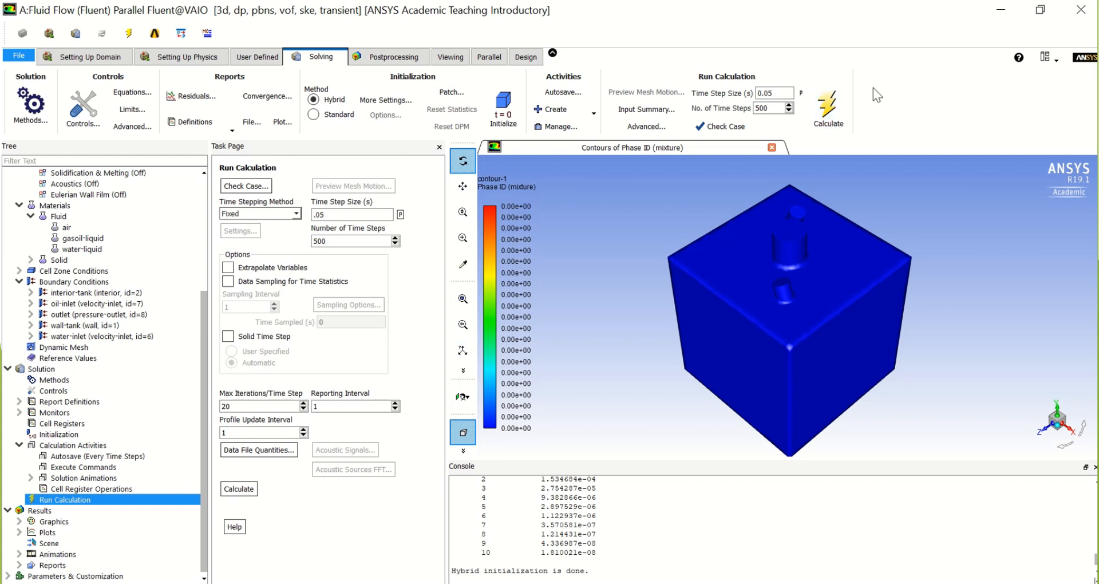
Start the transient calculation.
click(839, 97)
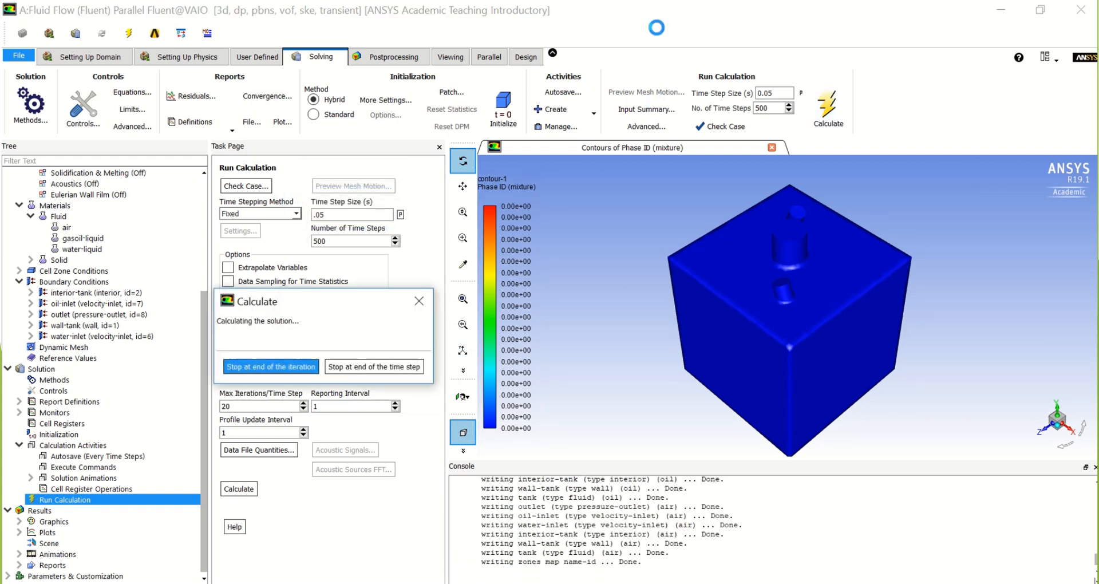
mouse_move(541, 2)
click(501, 32)
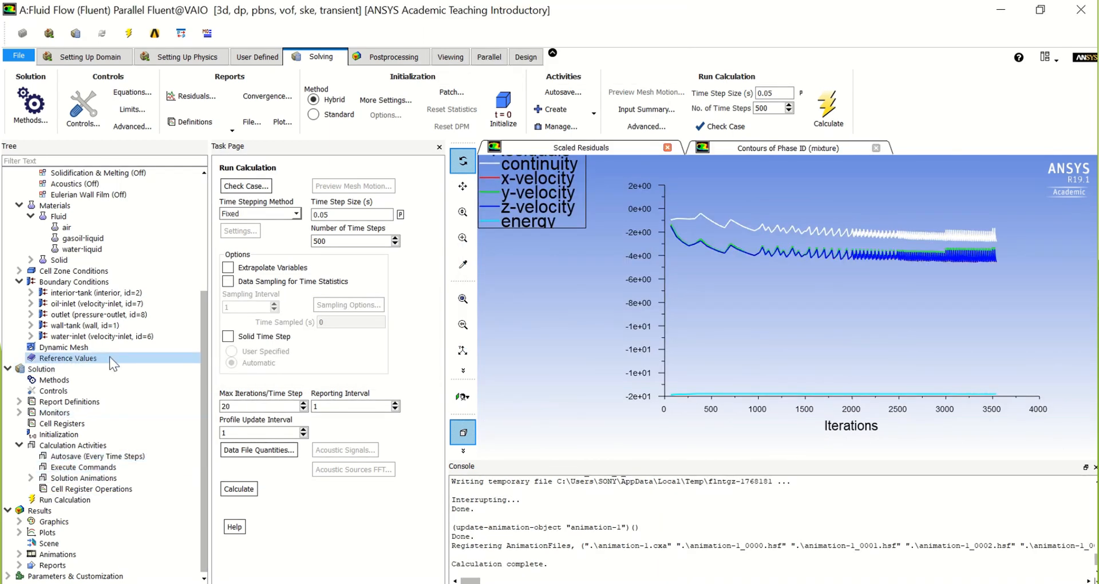
Enable Specified Operating Density in the operating conditions, with a density of 1.225 kg/m3.
click(102, 381)
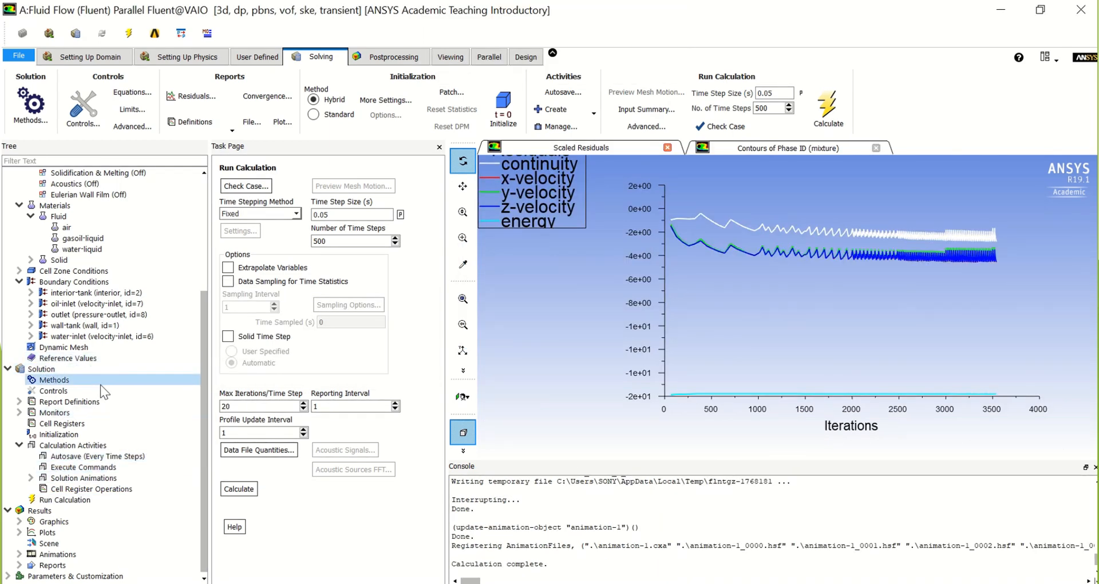
click(81, 285)
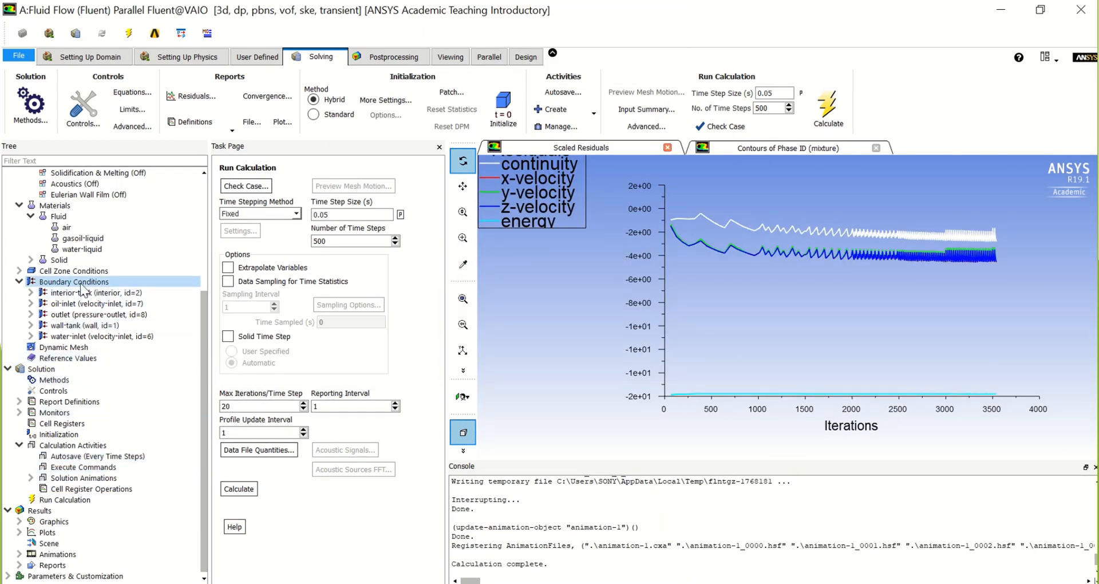
double_click(81, 284)
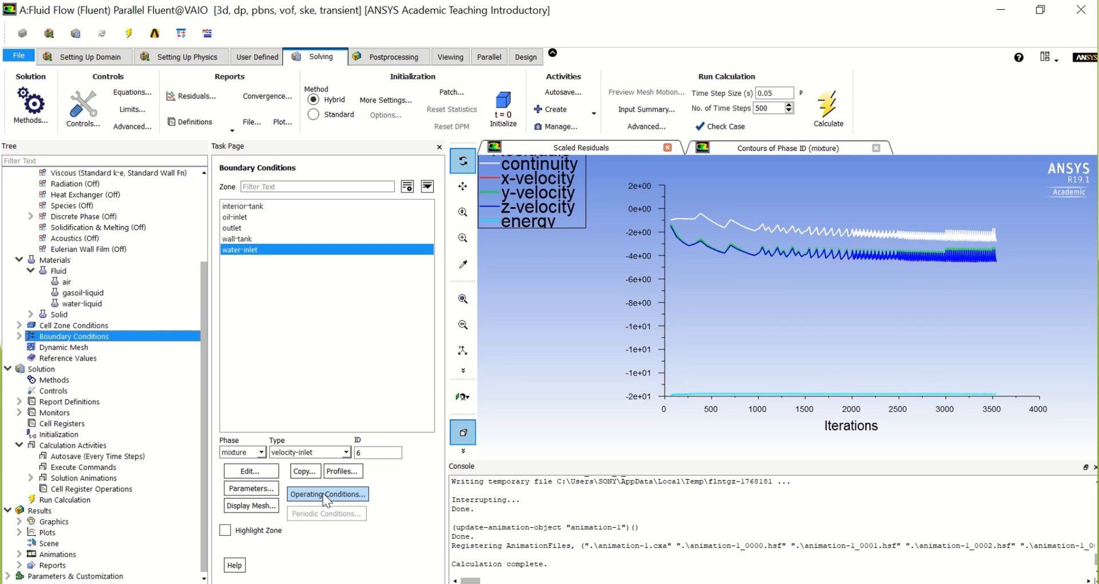
click(324, 494)
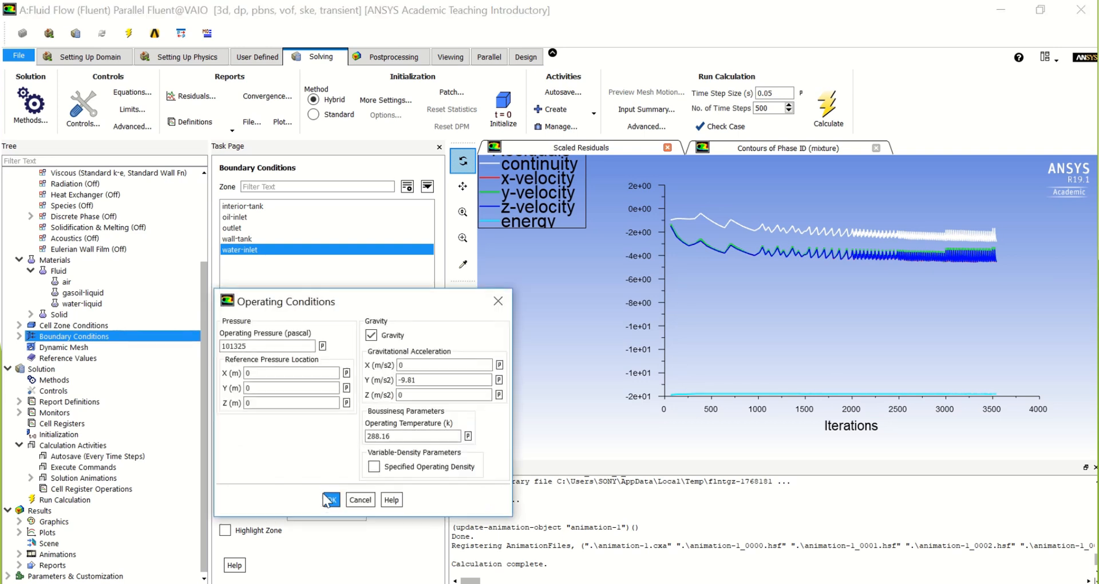
click(374, 466)
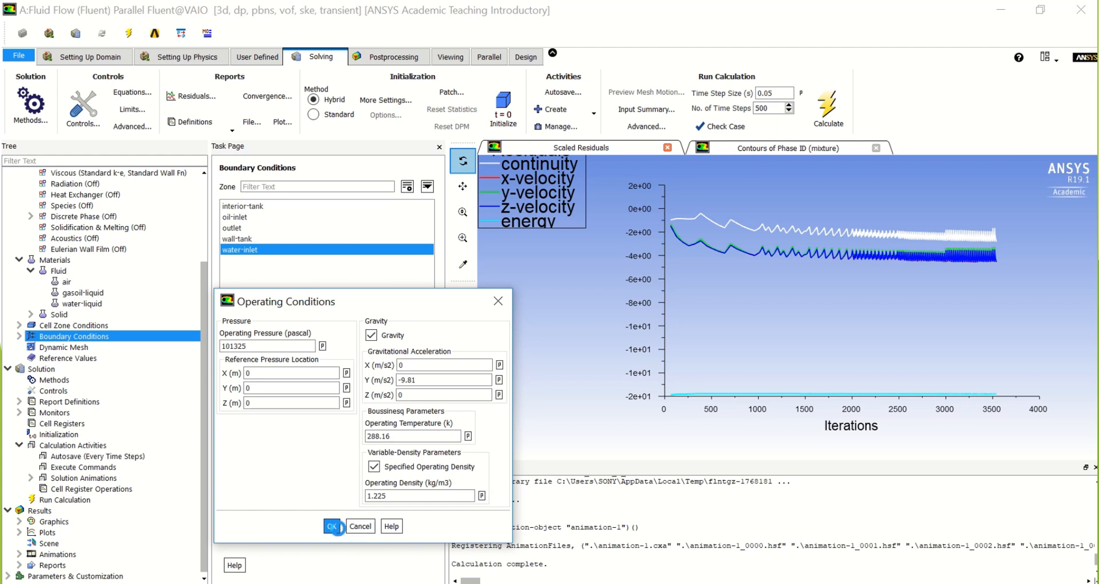
click(332, 525)
Enable Surface Tension Force Modeling in the phase interactions and enlarge the dialog to list all phase pairs.
scroll(181, 400, up, 3)
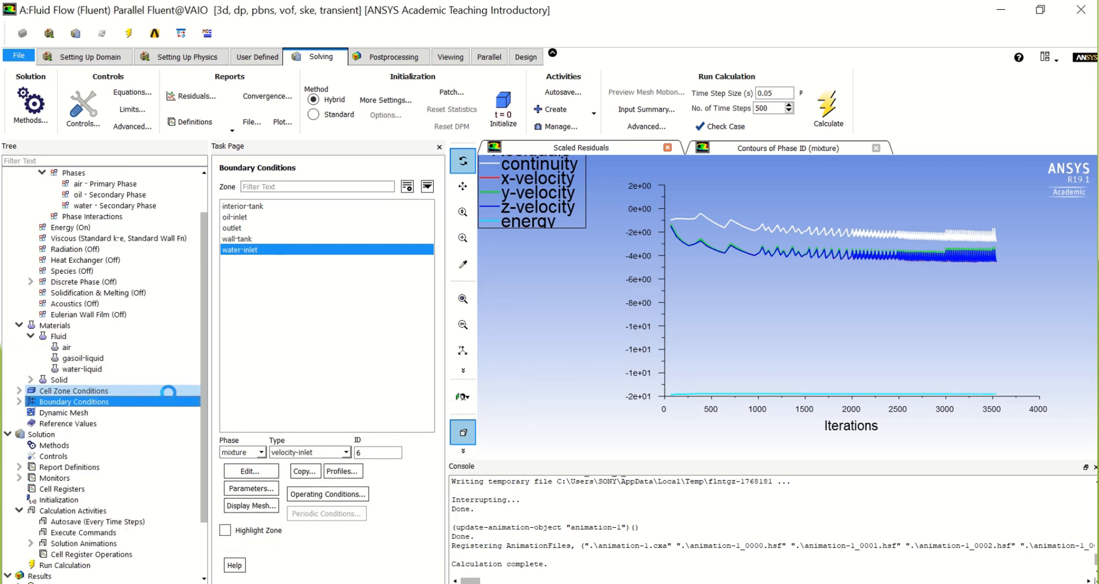
click(125, 263)
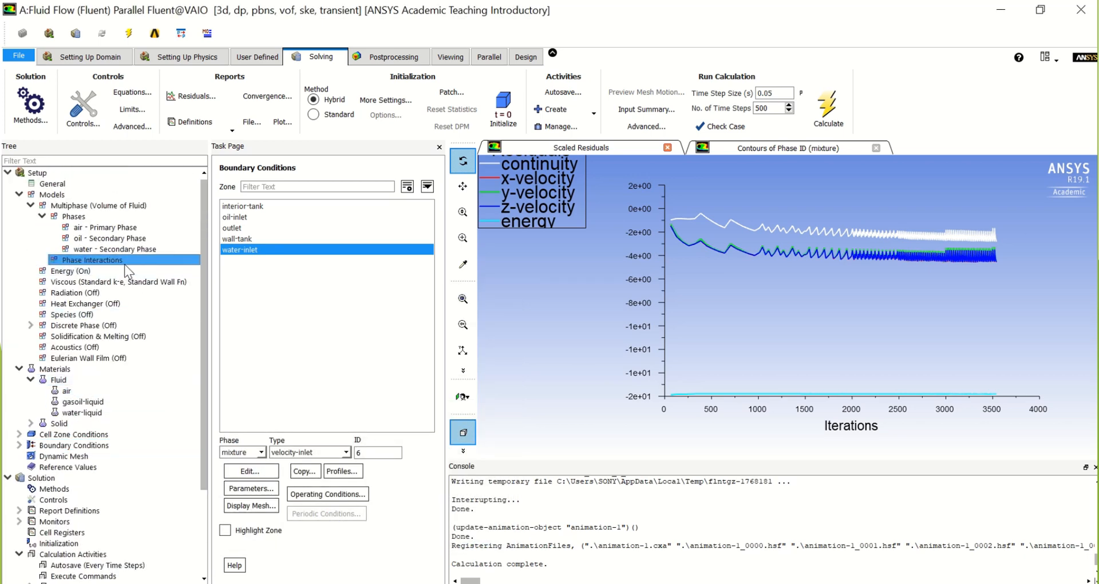
double_click(125, 263)
click(287, 326)
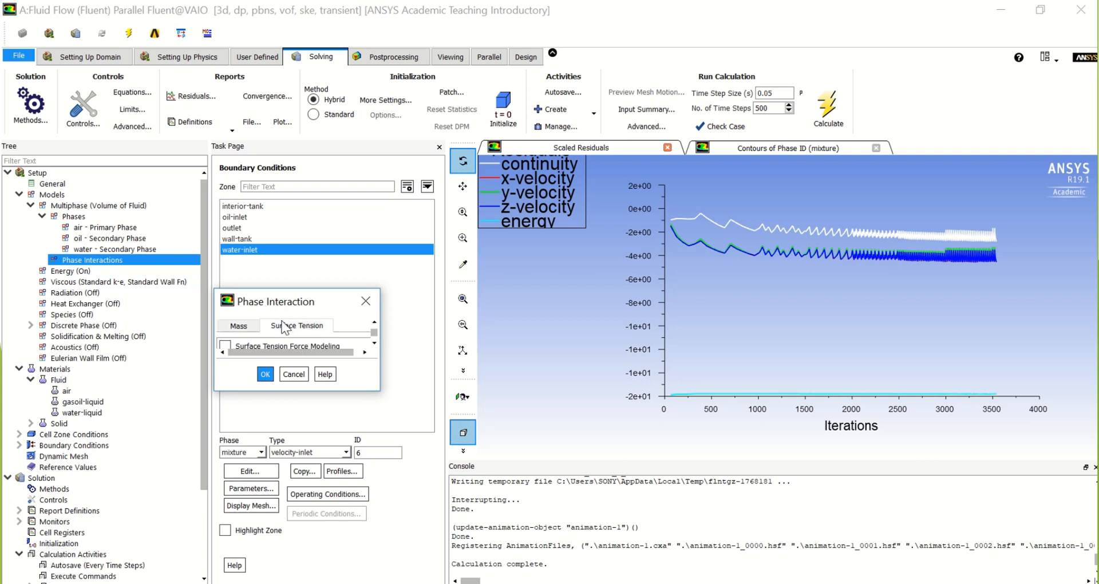
click(224, 346)
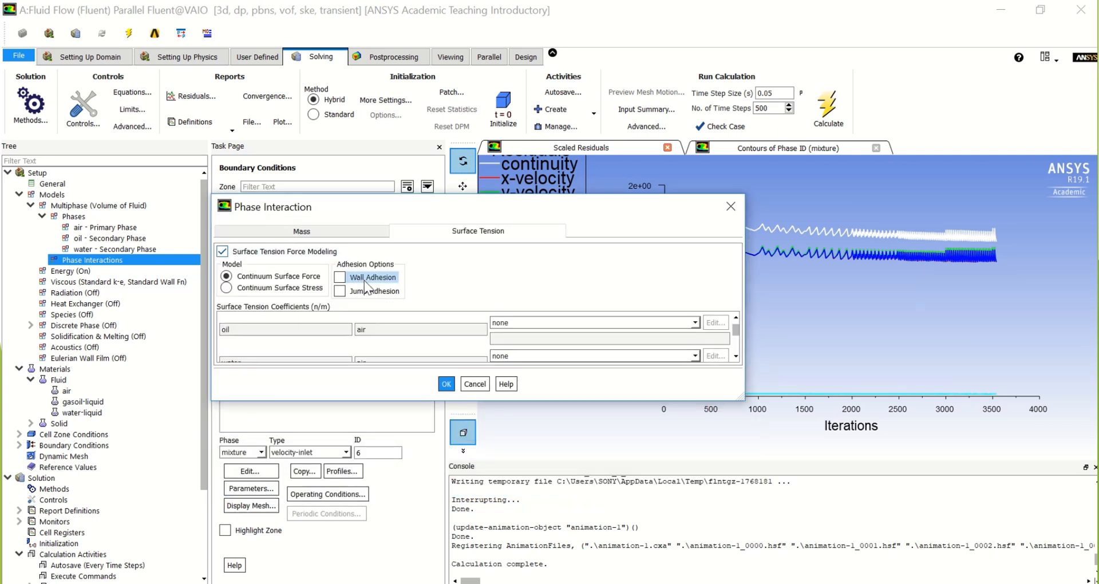
drag(528, 403, 528, 508)
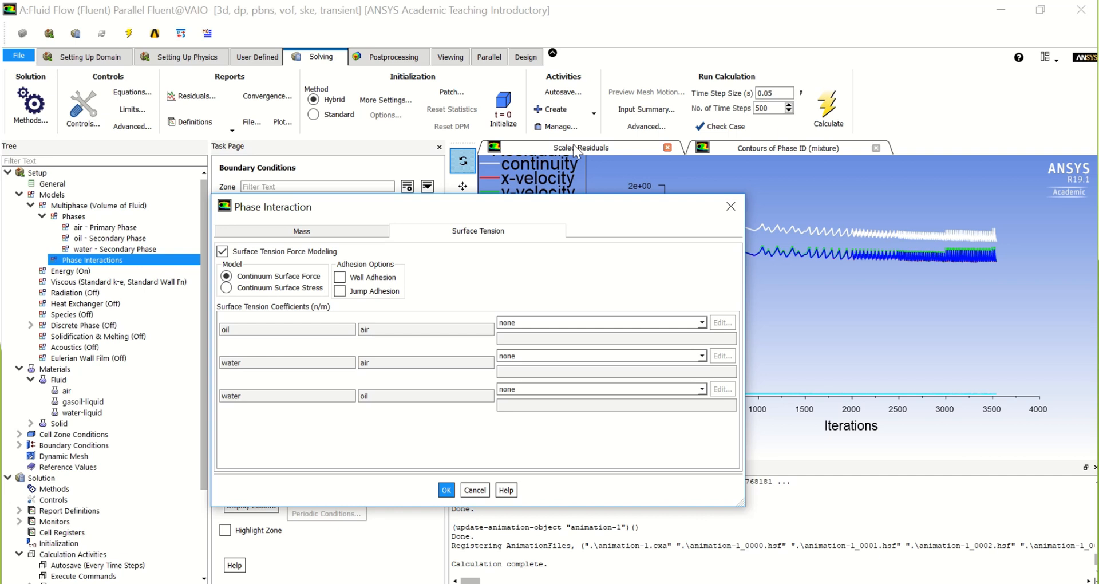
Set the surface tension coefficients of the oil-air, water-air and water-oil pairs to constant.
click(335, 367)
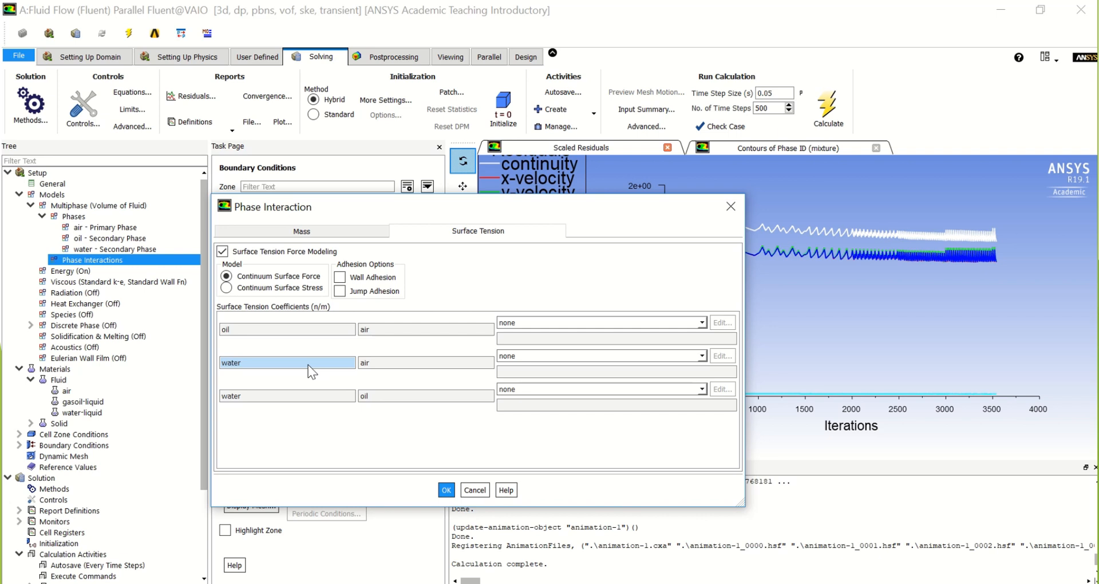
click(506, 325)
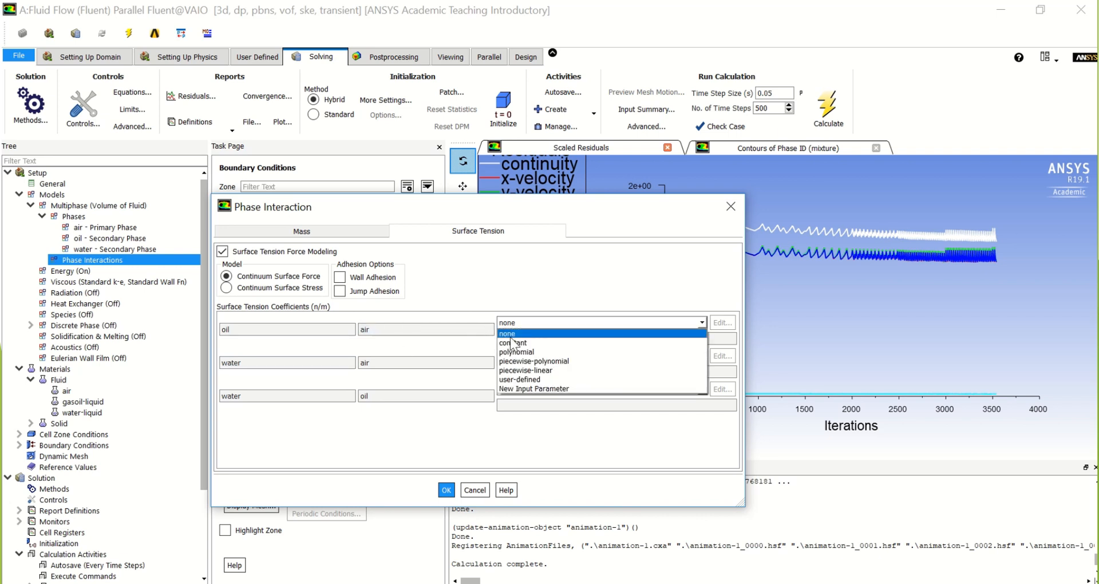
click(513, 344)
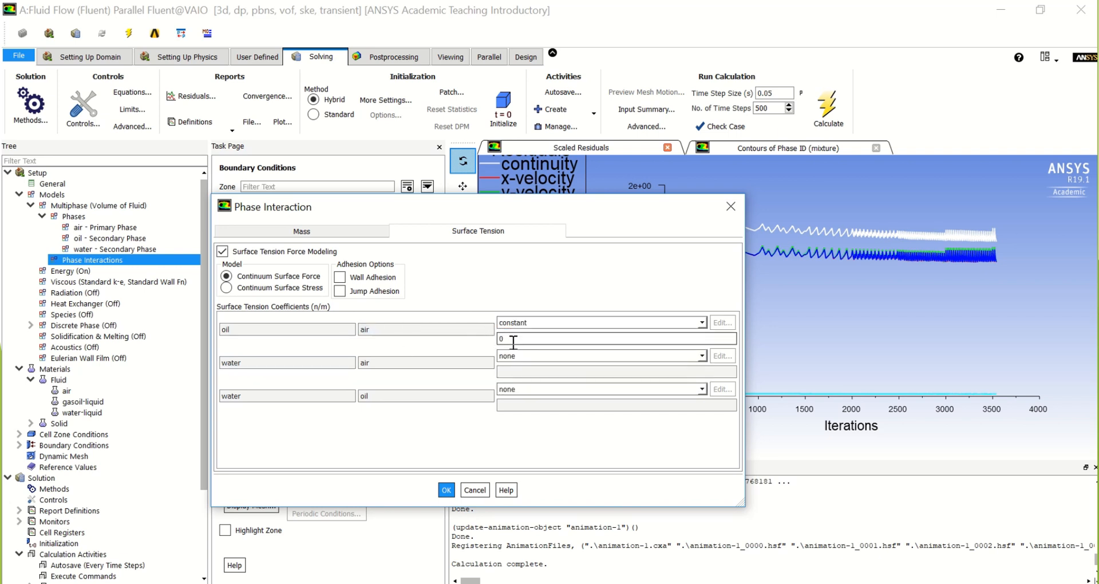
click(526, 354)
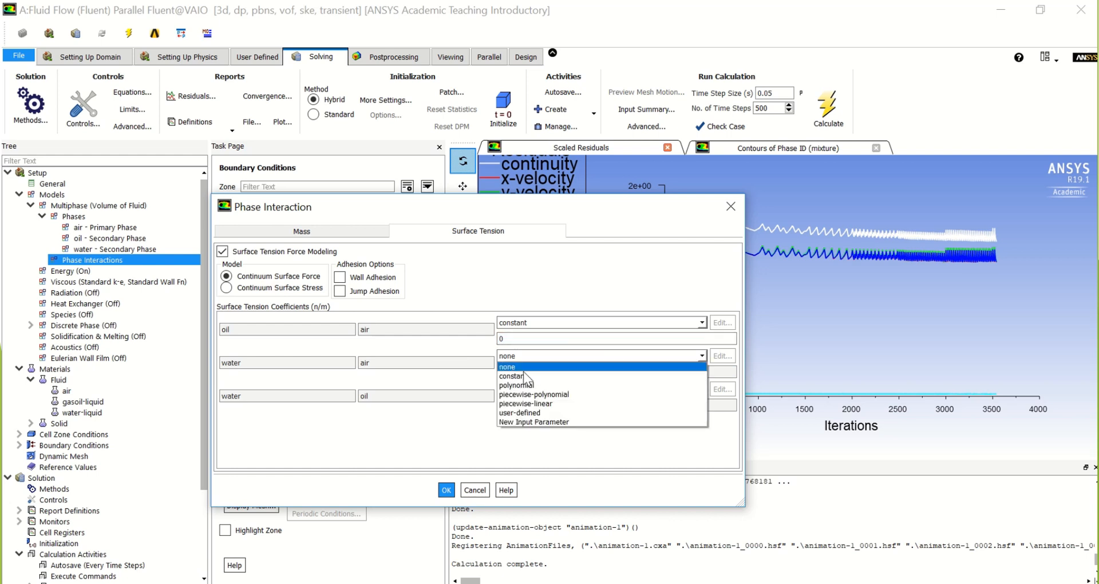
click(522, 376)
click(523, 391)
click(523, 411)
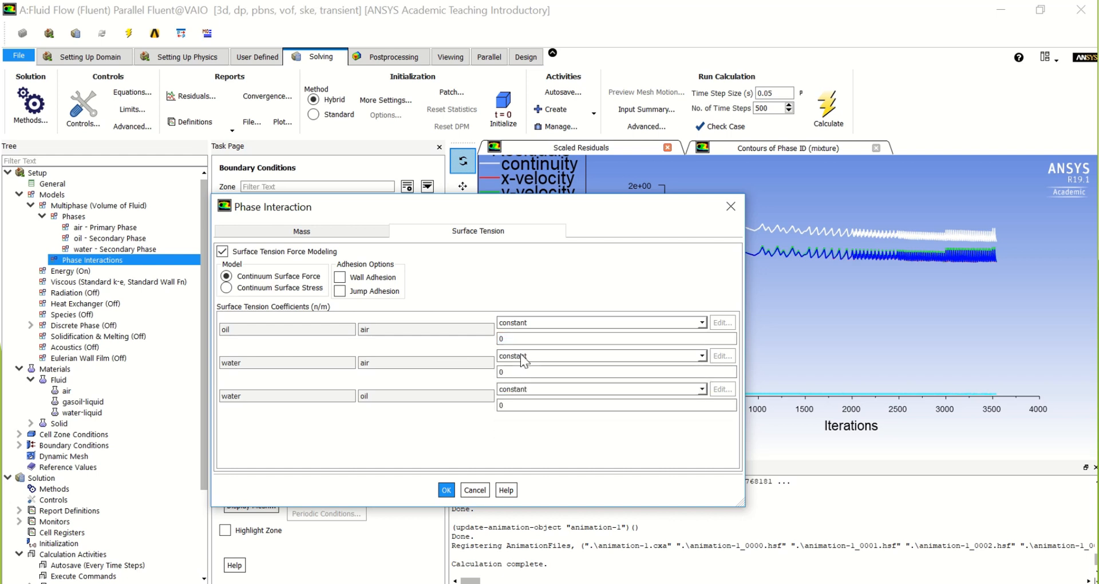
Set the water-air surface tension coefficient to 0.07286 n/m.
click(523, 338)
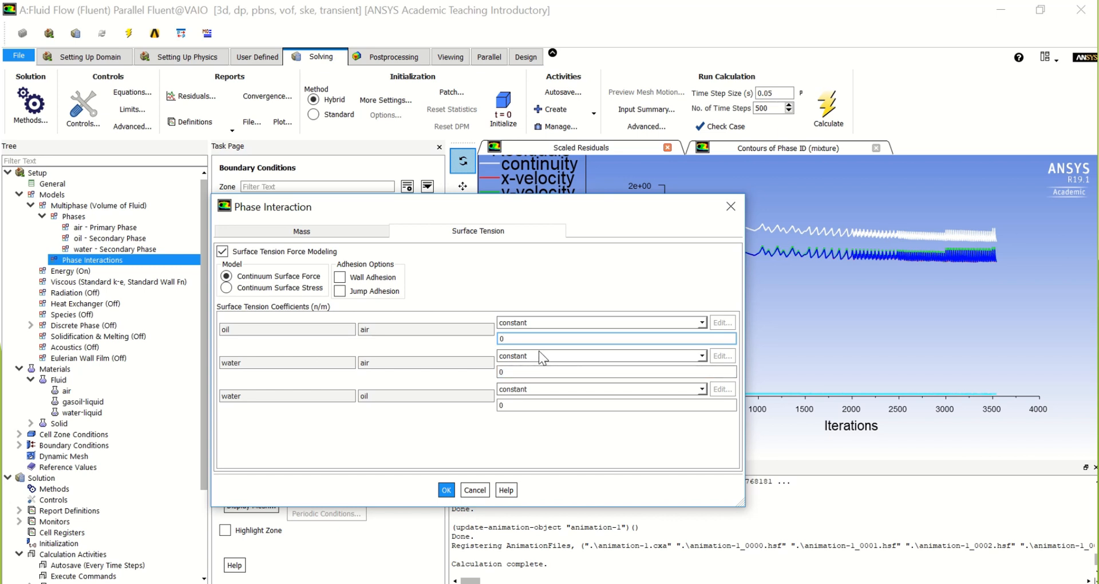
click(540, 372)
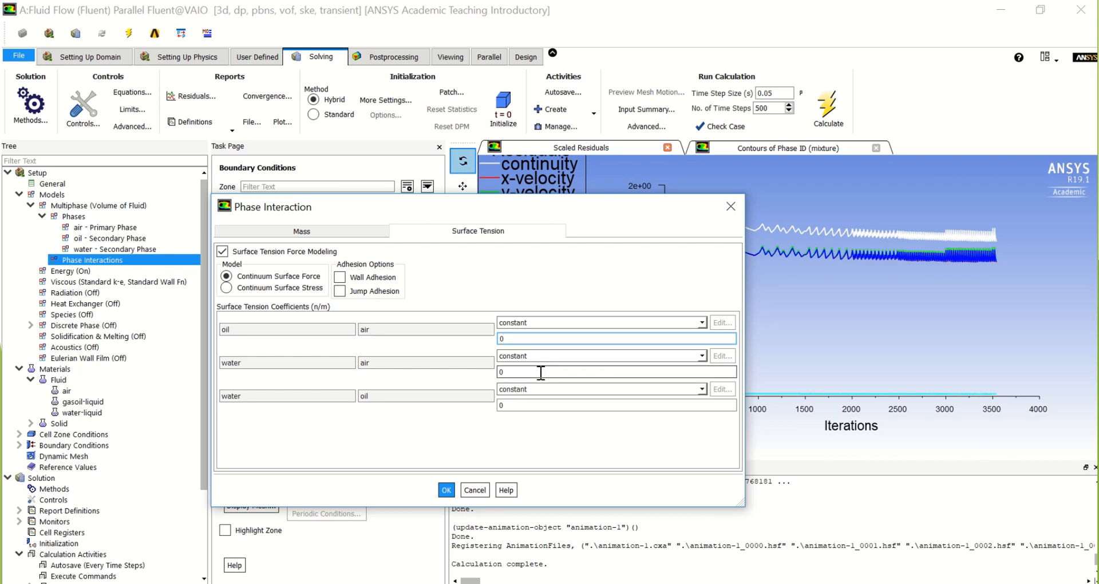
text(.07)
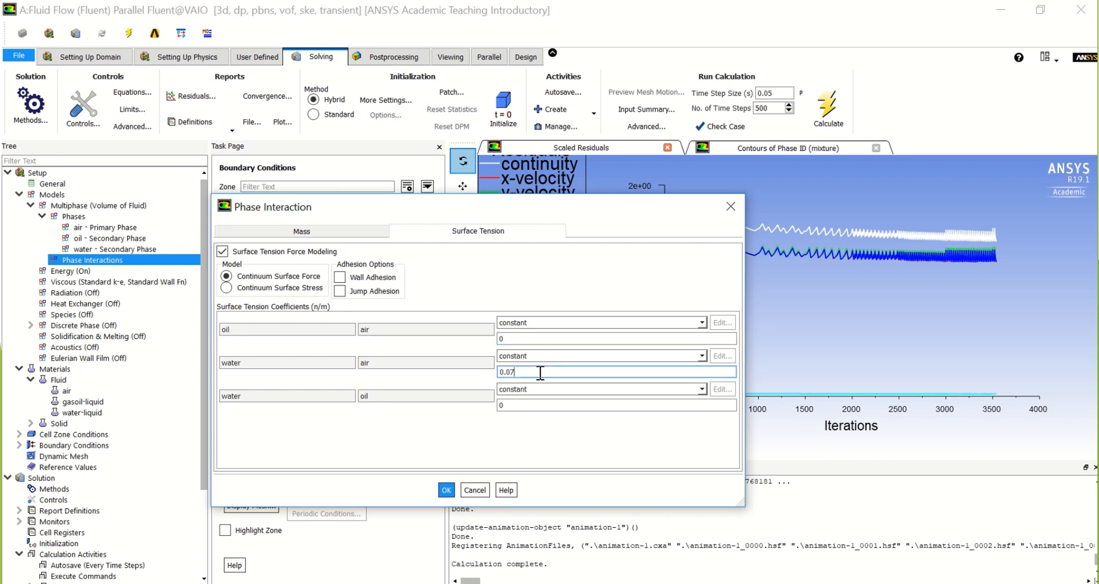
text(286)
Set the surface tension coefficients to 0.07286 n/m for water-oil and 0.01 n/m for oil-air, and accept the phase interaction settings.
click(523, 405)
text(.)
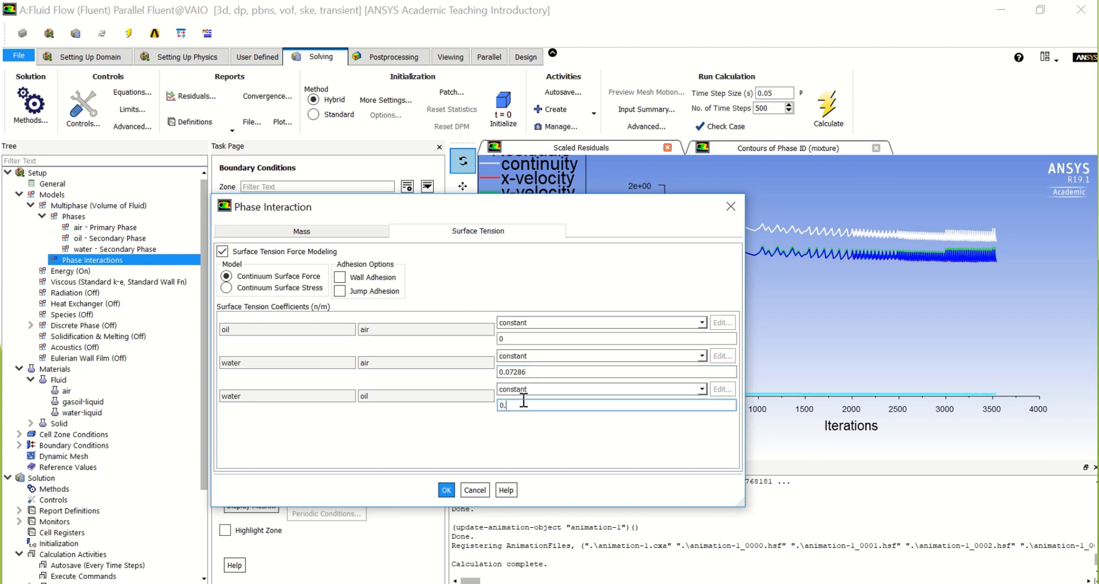
text(07286)
click(529, 339)
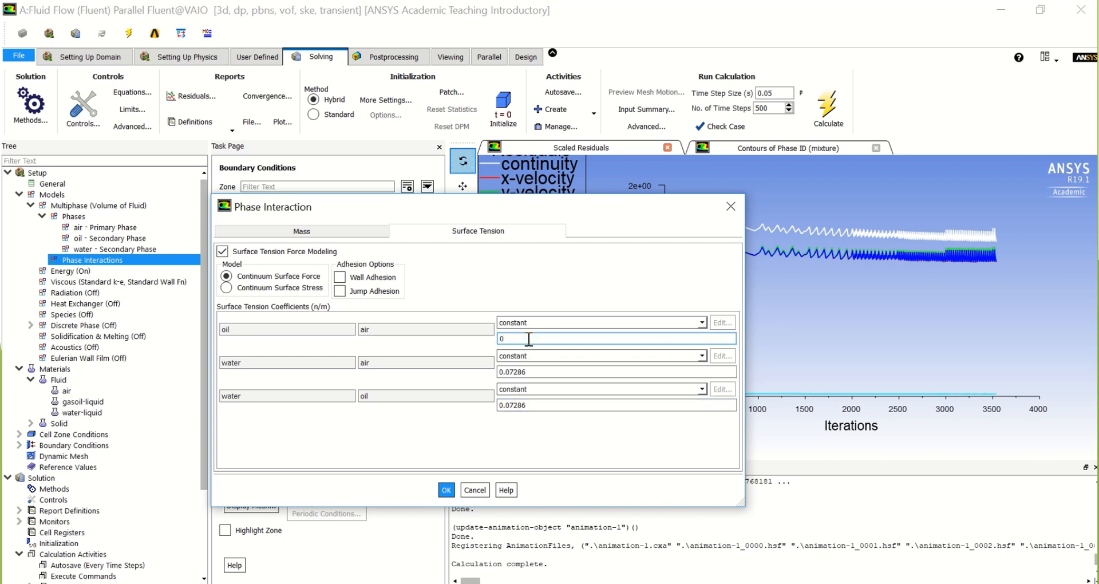
text(.01)
click(446, 491)
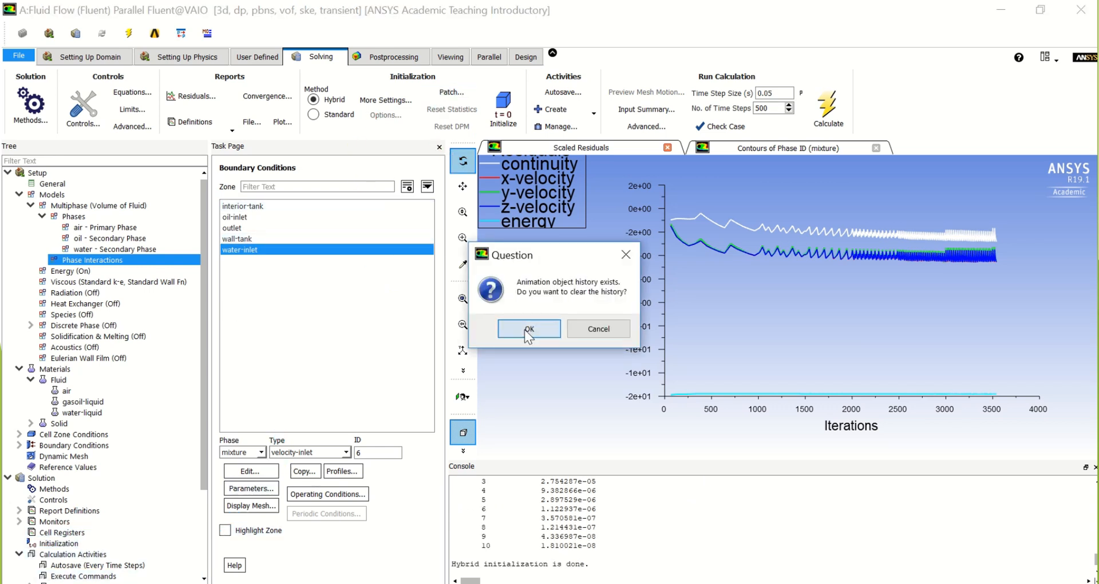
Reinitialize the solution with the animation history cleared, and patch the oil and water volume fractions to 0 in the tank zone.
click(530, 326)
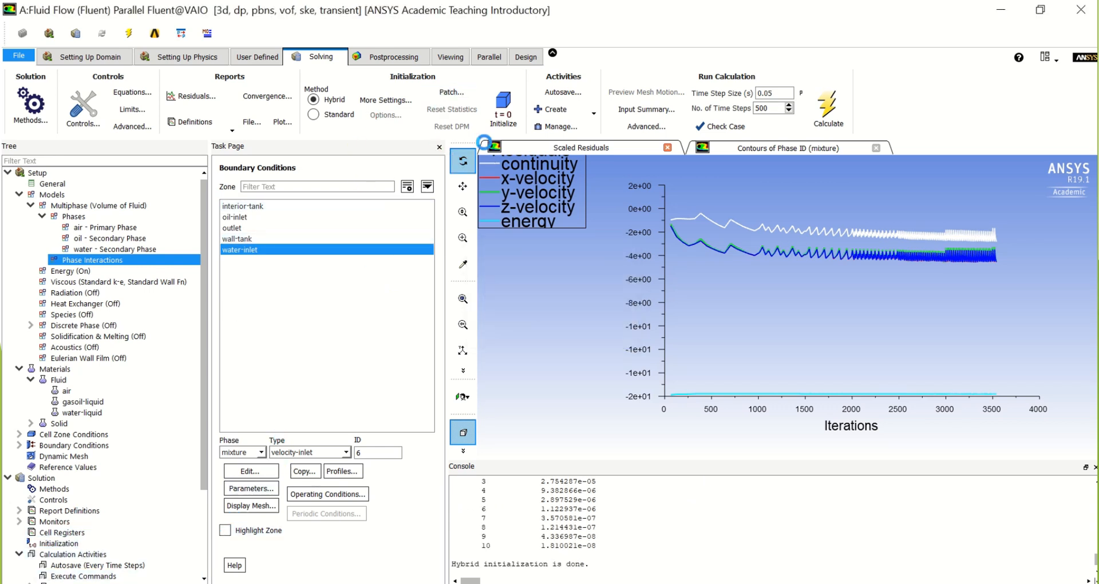
click(453, 92)
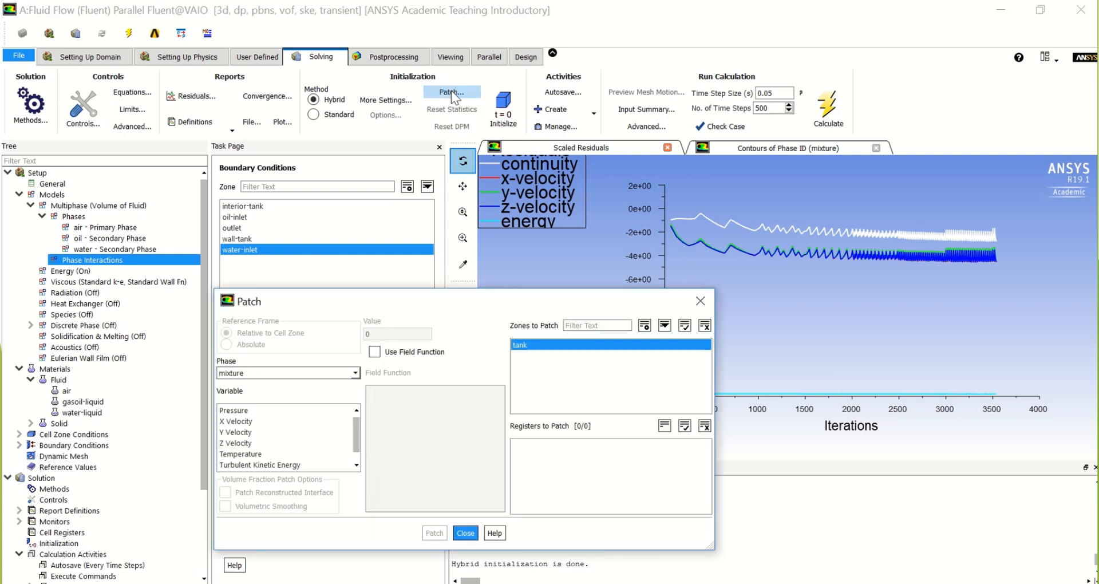
click(258, 374)
click(246, 398)
click(258, 410)
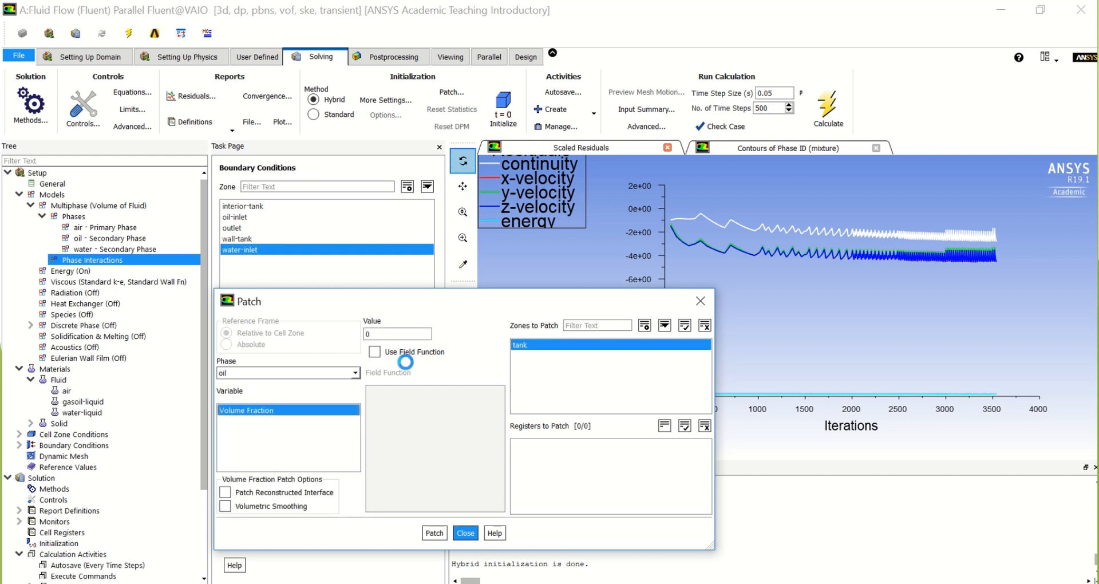
click(443, 534)
click(257, 373)
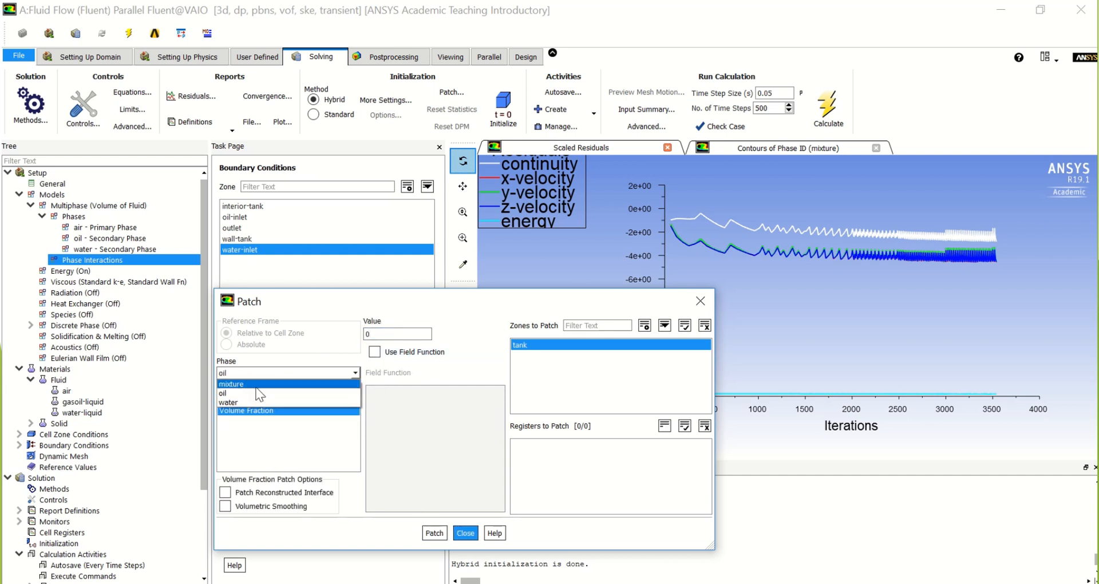
click(254, 402)
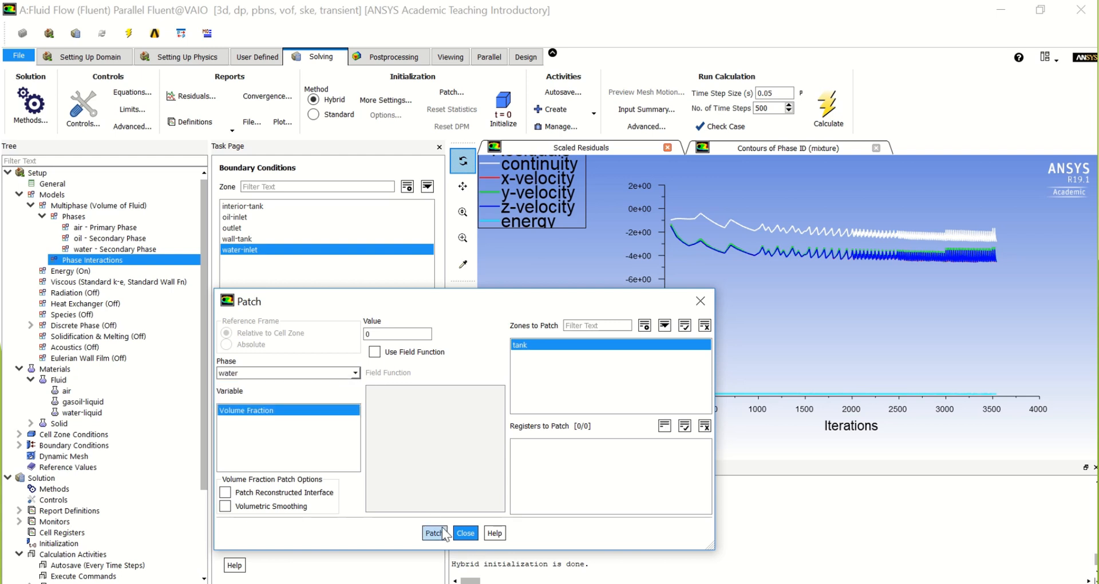
click(466, 533)
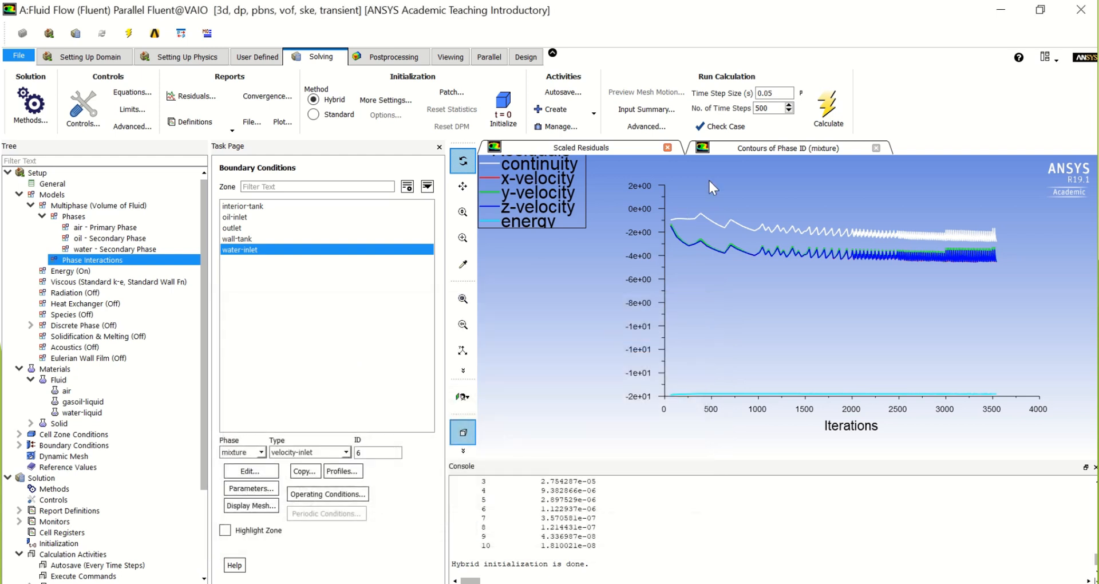
Run the calculation and open the Results of the Fluid Flow (Fluent) system from Workbench in CFD-Post.
click(828, 106)
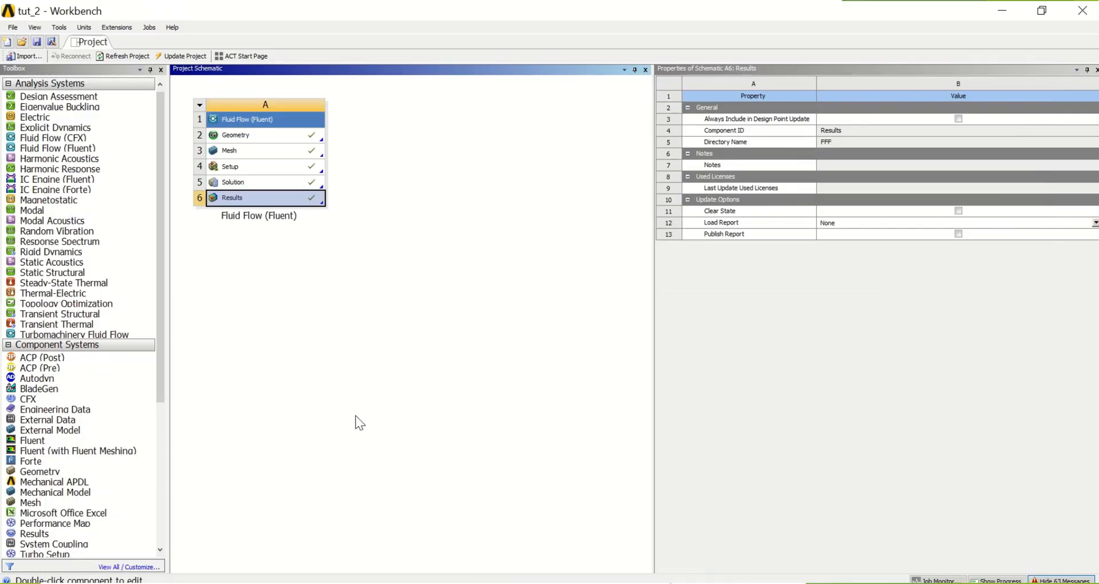
double_click(246, 194)
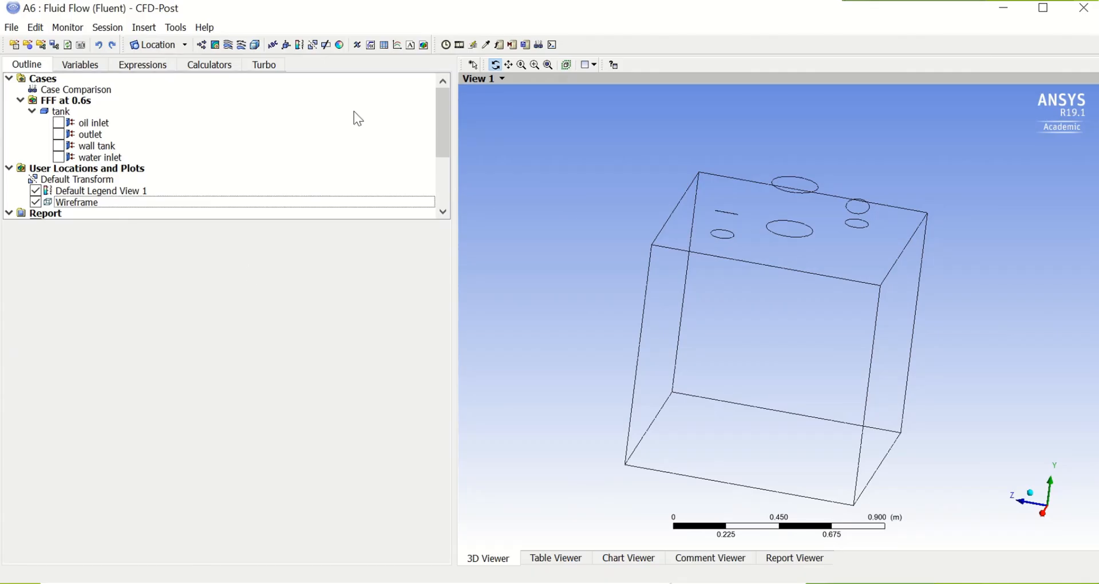
scroll(346, 144, down, 3)
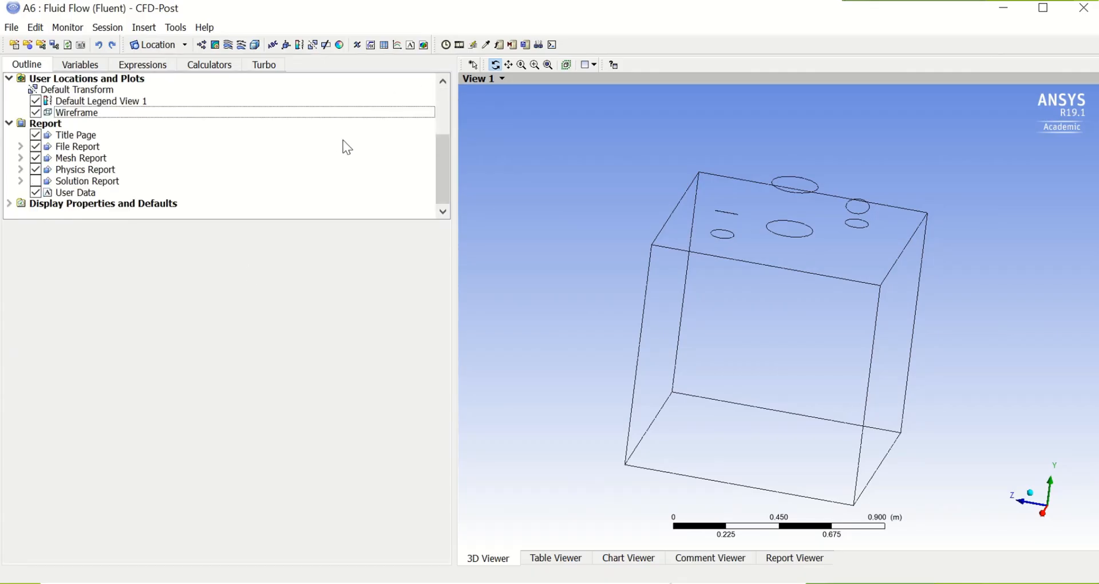
scroll(342, 141, up, 3)
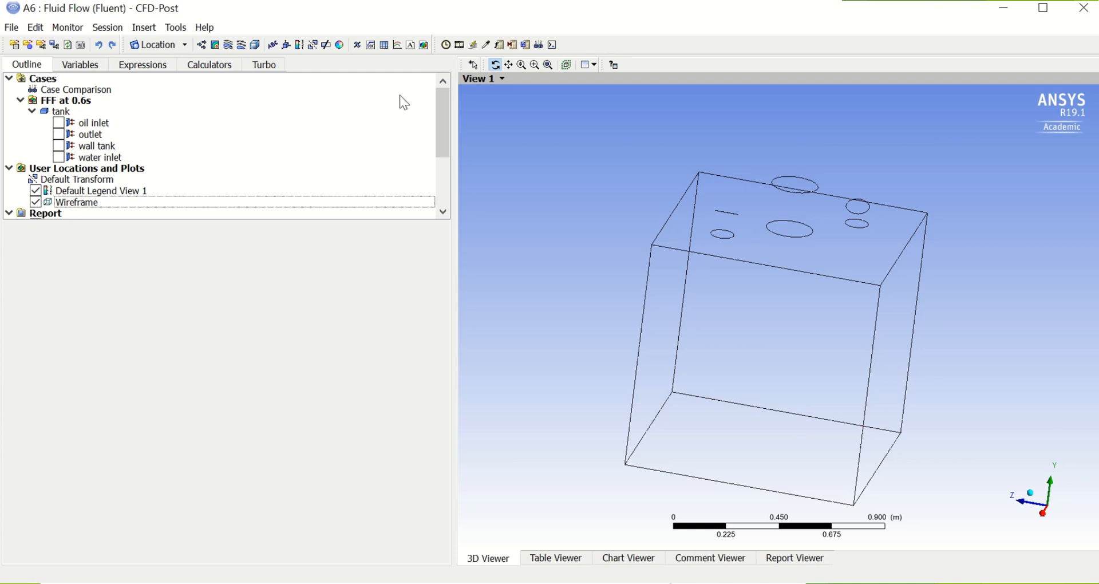
Create a volume rendering of Oil.Volume Fraction across all domains with a resolution of 60.
click(256, 46)
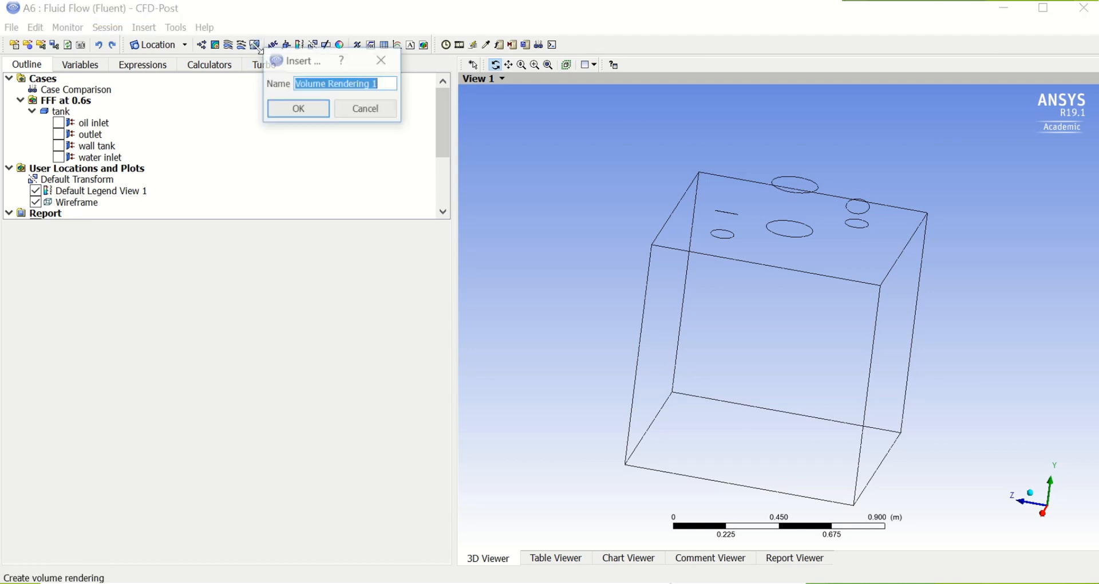
click(281, 106)
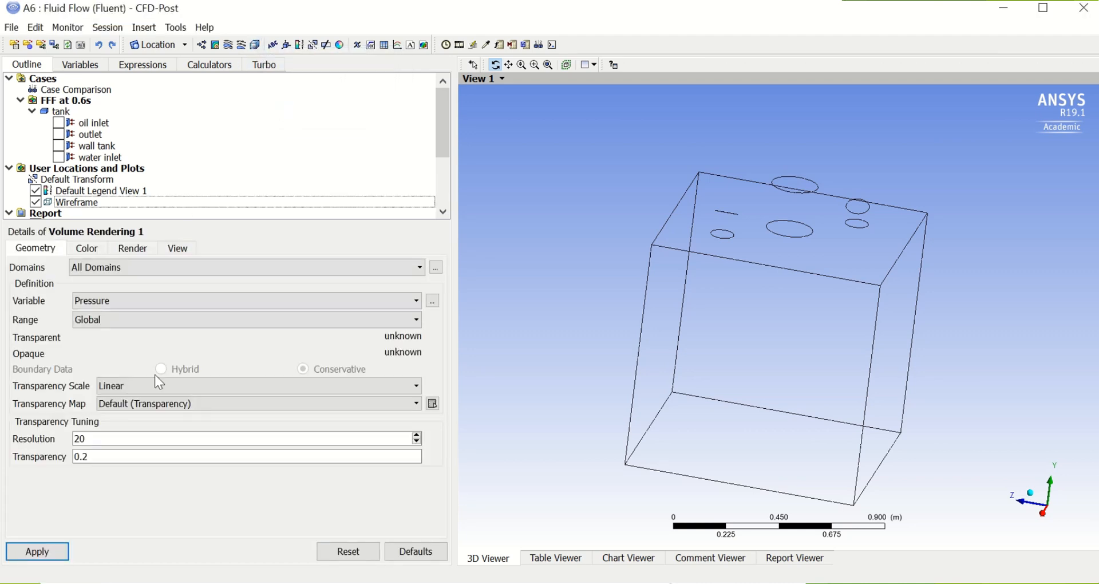
click(126, 301)
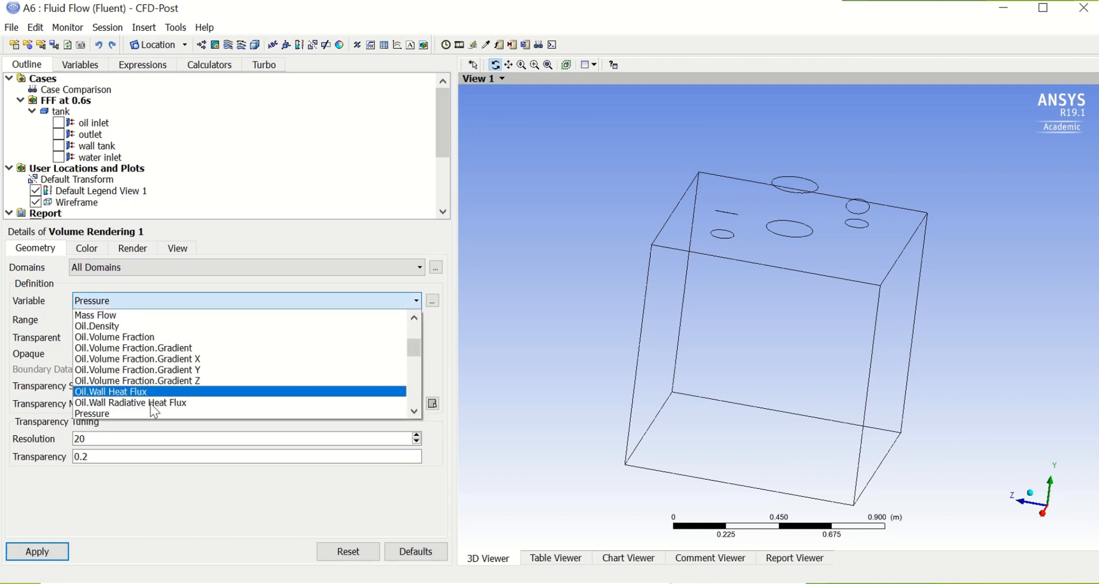
click(128, 341)
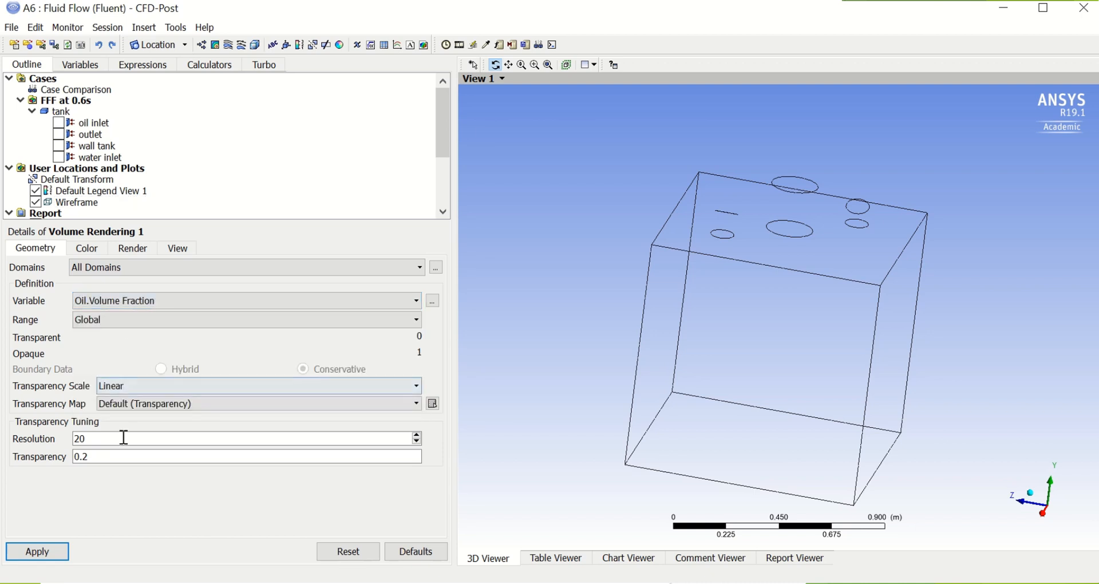
double_click(100, 445)
text(60)
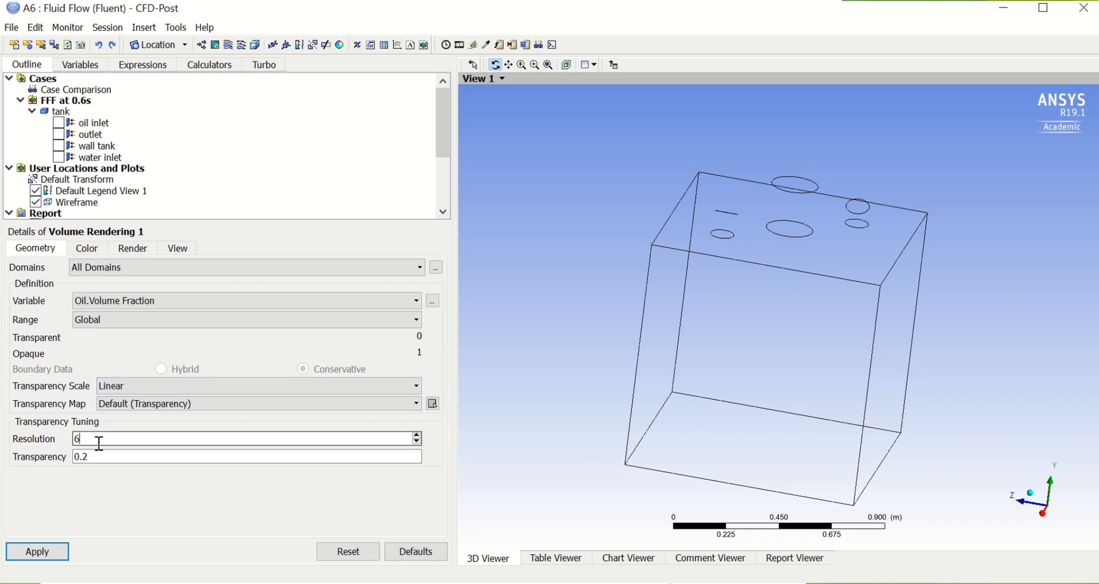
click(65, 550)
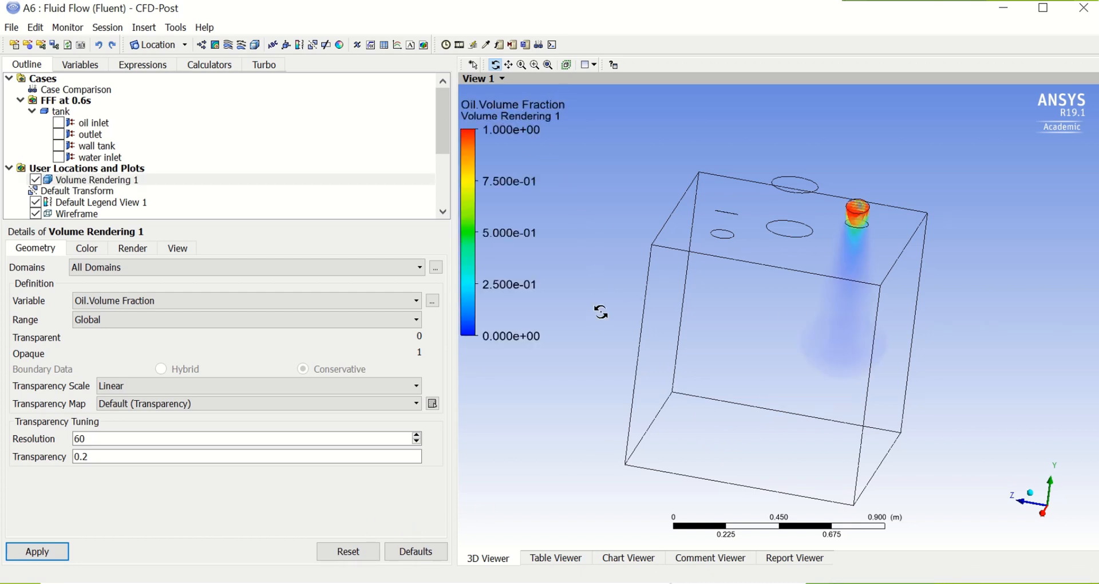
Create a second volume rendering showing Water.Volume Fraction with a resolution of 60.
click(255, 45)
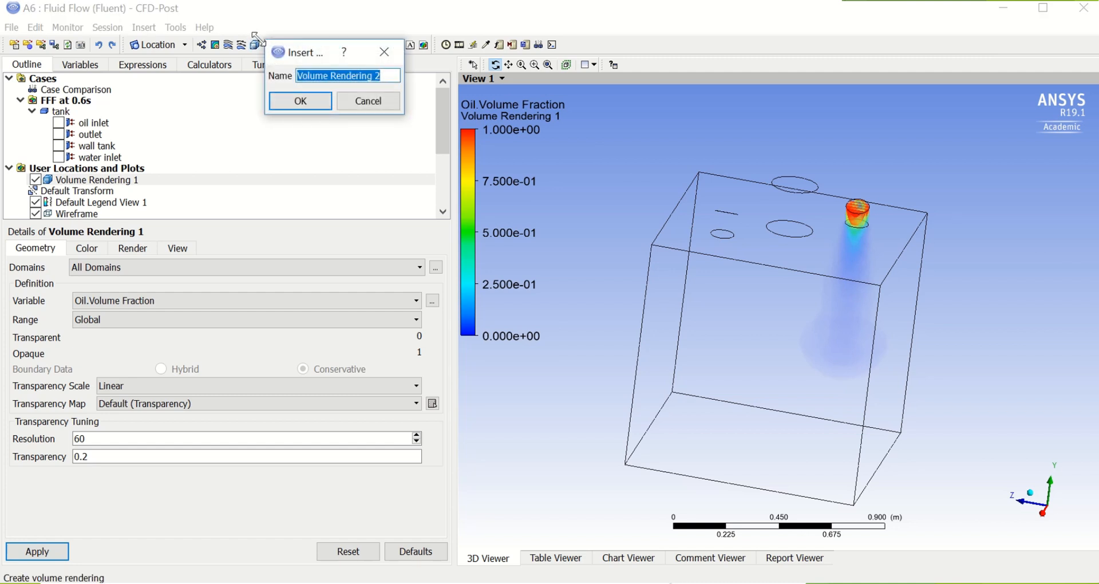
click(295, 103)
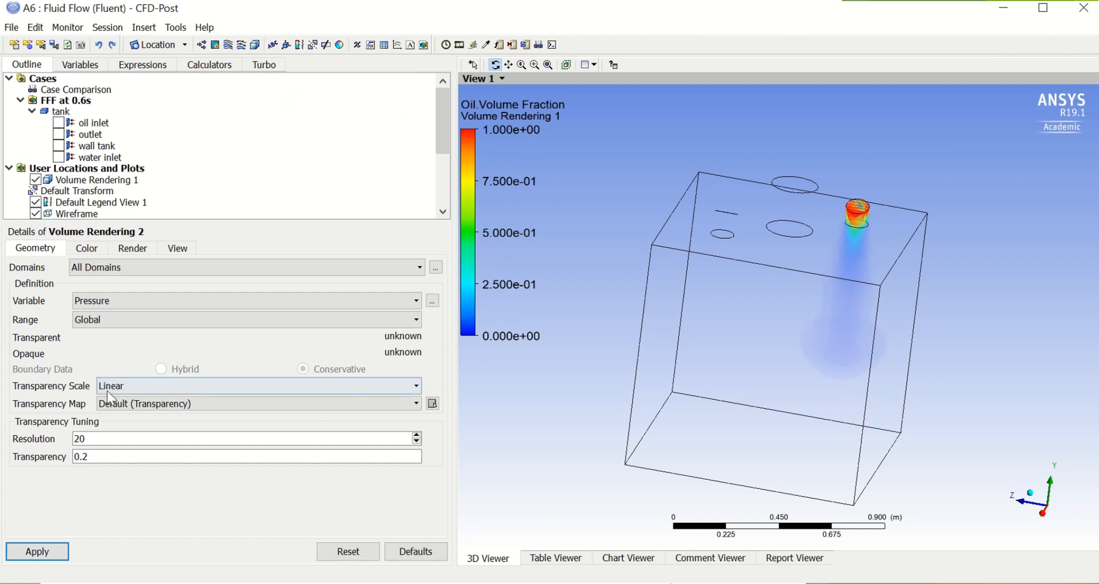
double_click(87, 439)
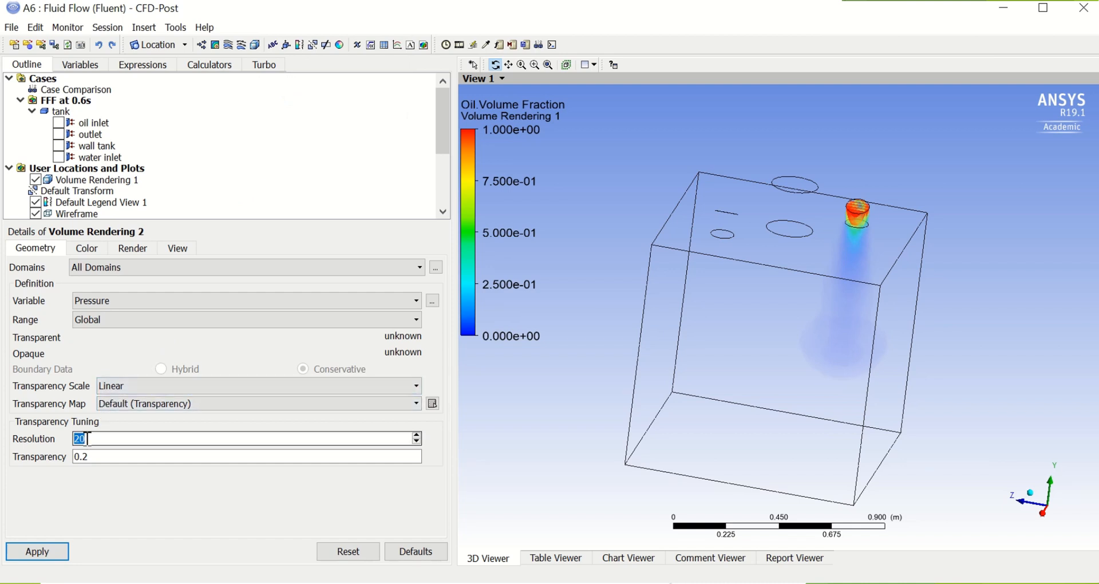
text(60)
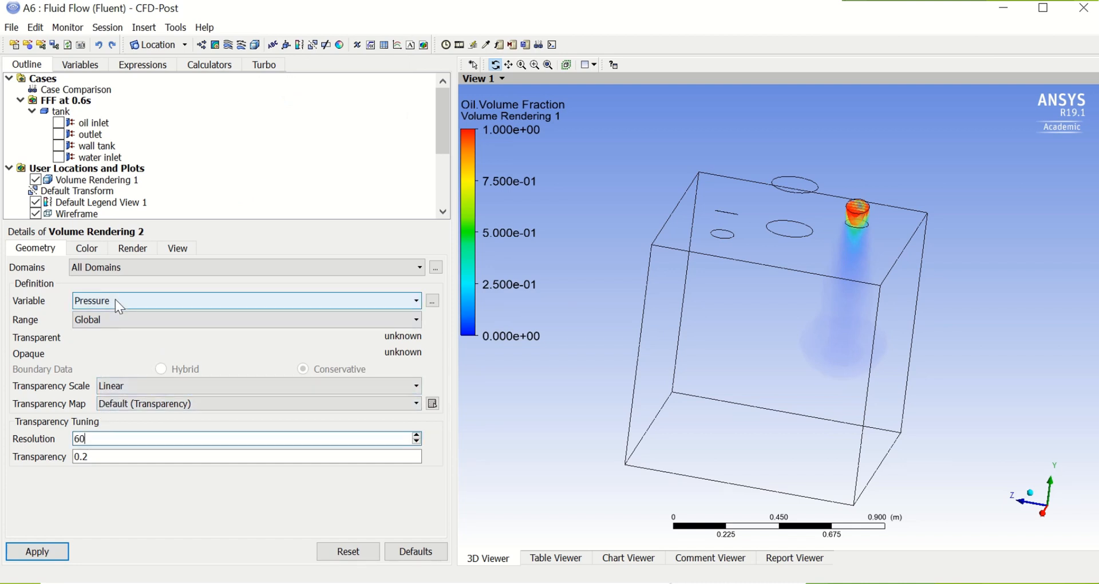
click(119, 308)
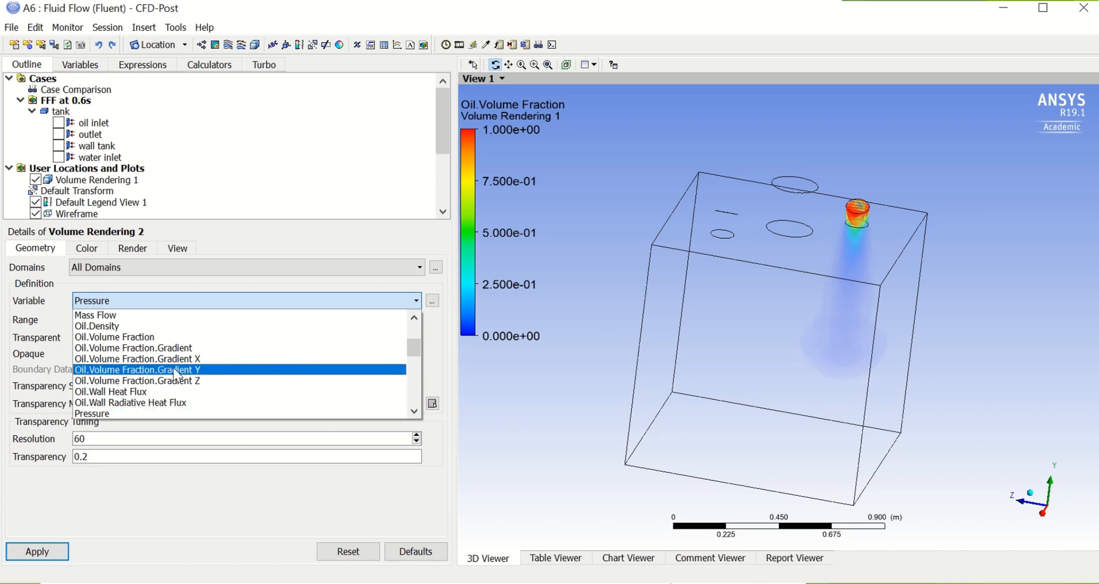
scroll(178, 375, down, 2)
scroll(176, 373, down, 4)
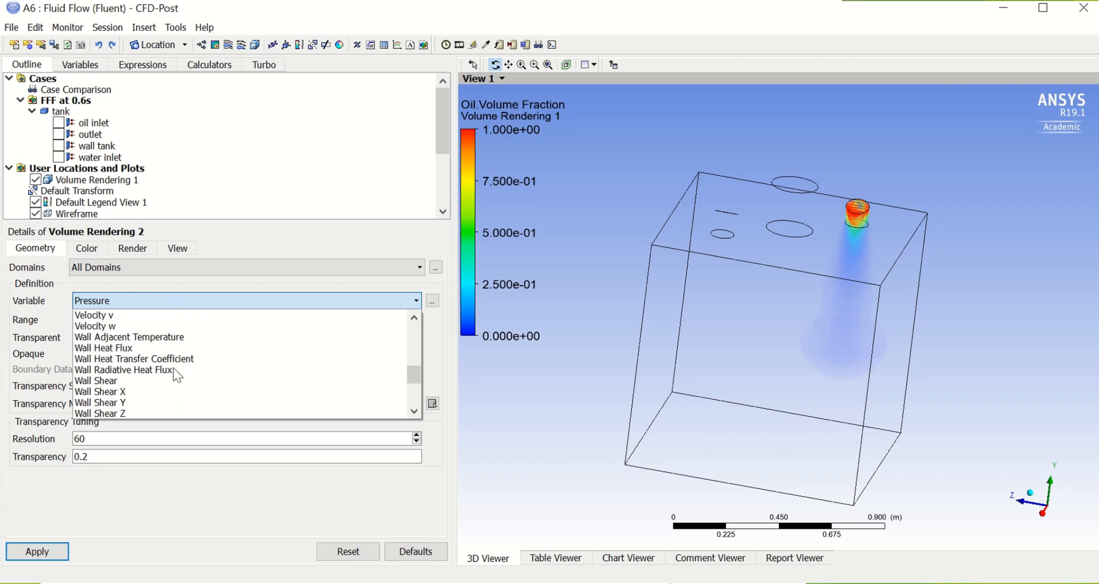
scroll(170, 378, down, 1)
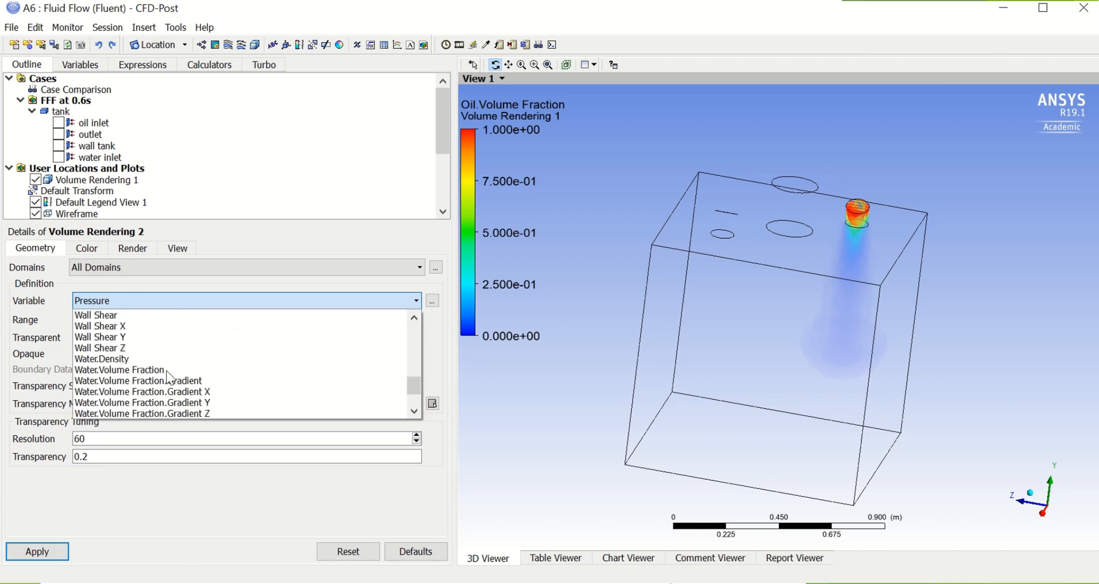
click(162, 372)
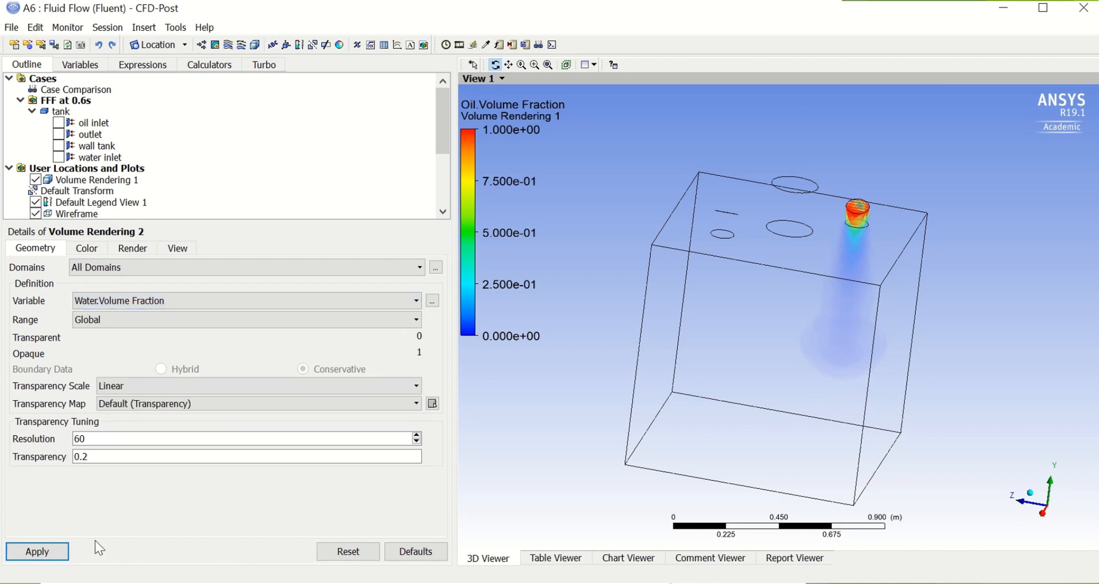
click(21, 555)
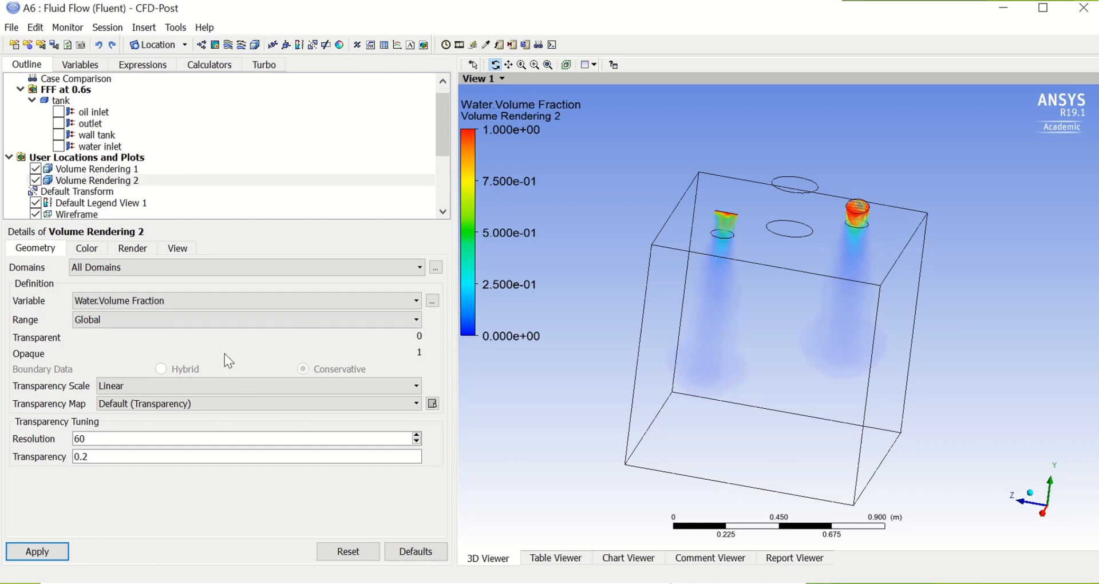
Create a third volume rendering of Air.Volume Fraction across all domains with a resolution of 60.
click(255, 45)
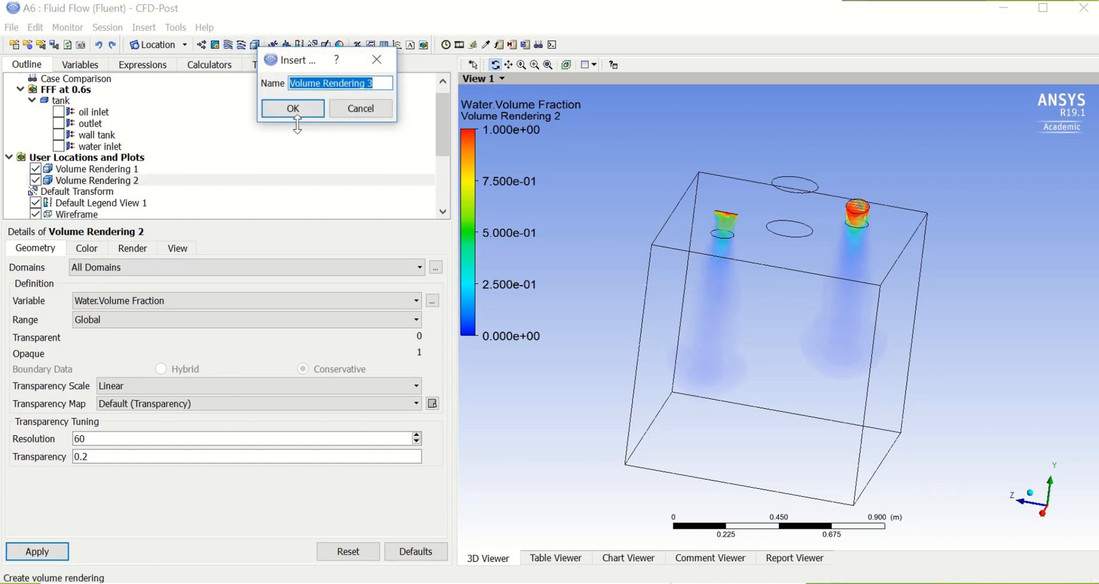
click(292, 105)
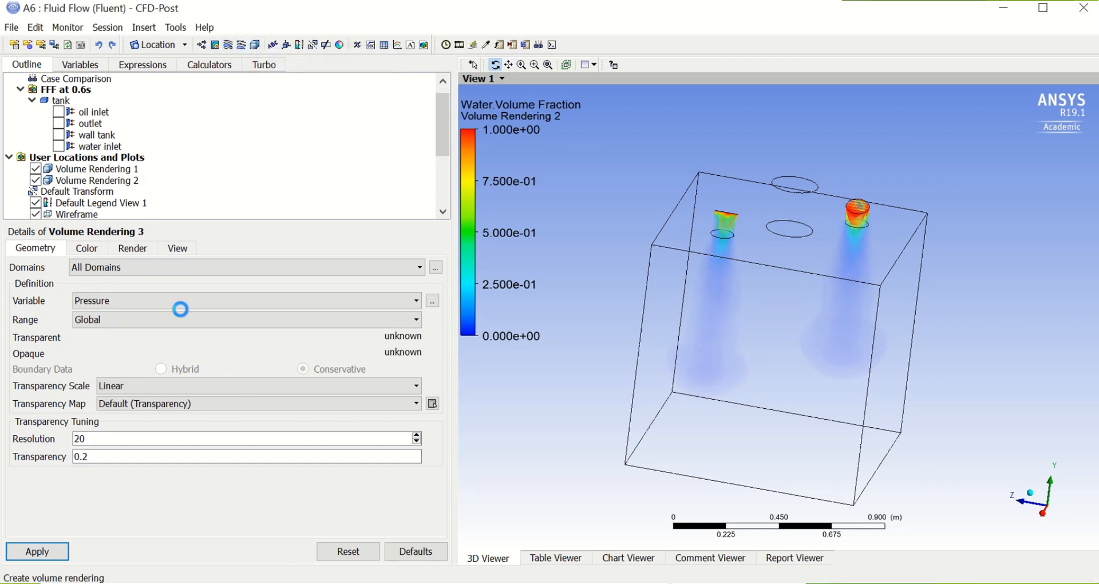
double_click(102, 442)
text(60)
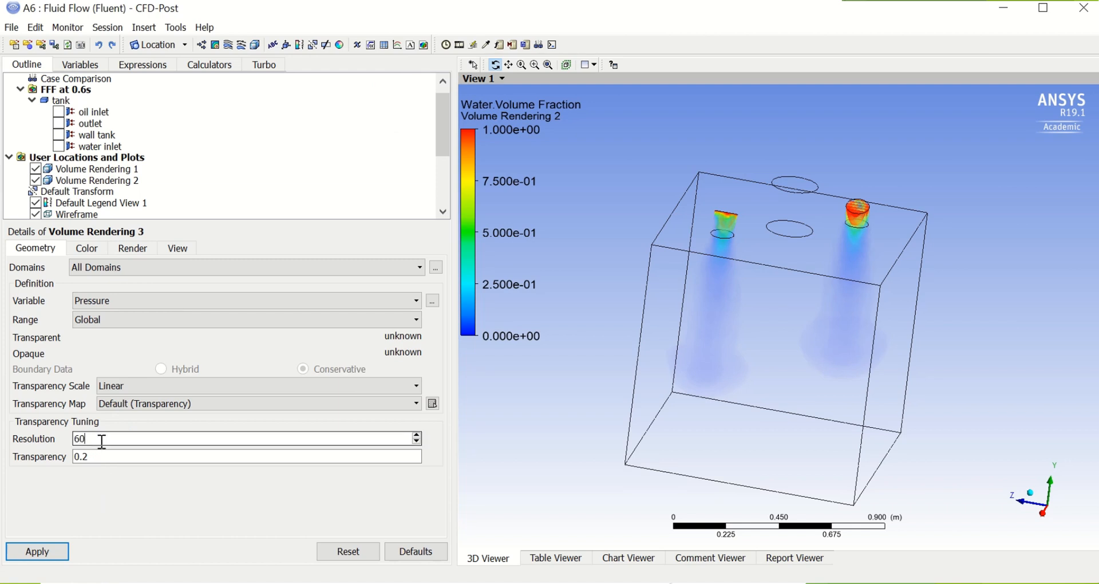
click(105, 309)
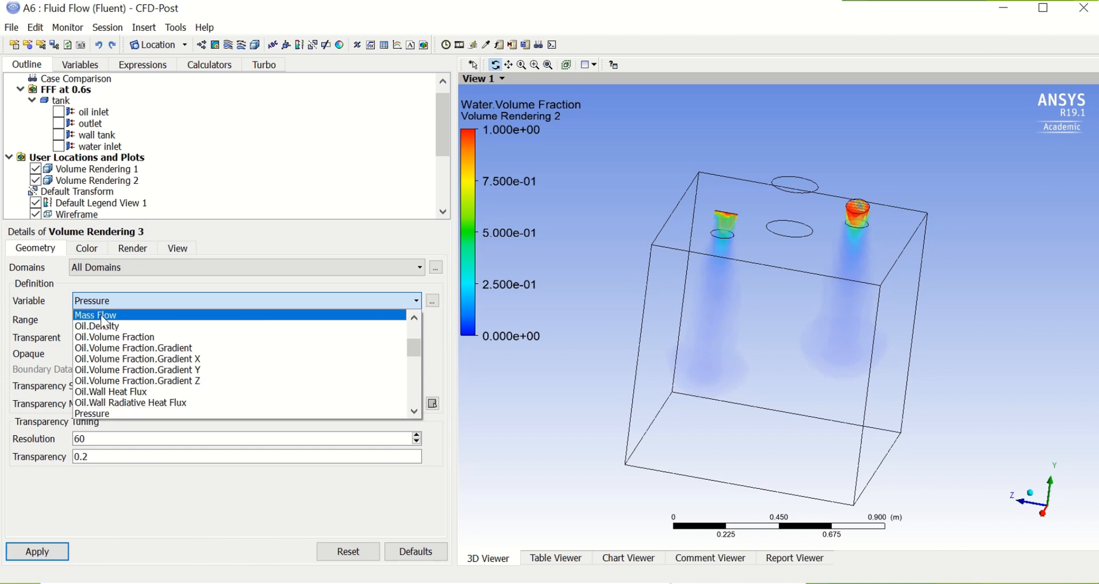
scroll(109, 377, down, 5)
scroll(109, 378, down, 4)
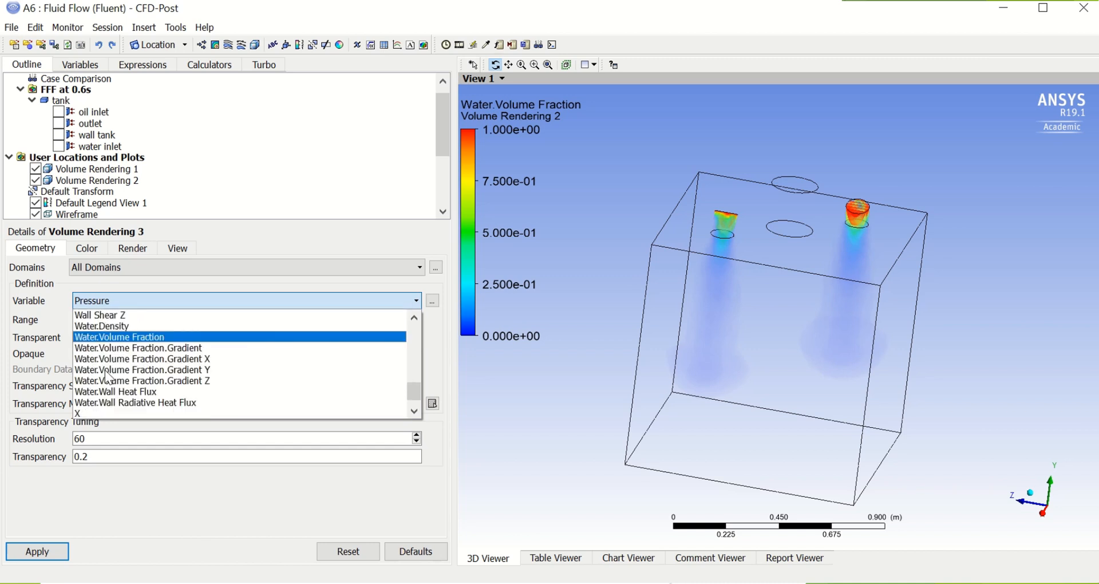
scroll(103, 378, up, 10)
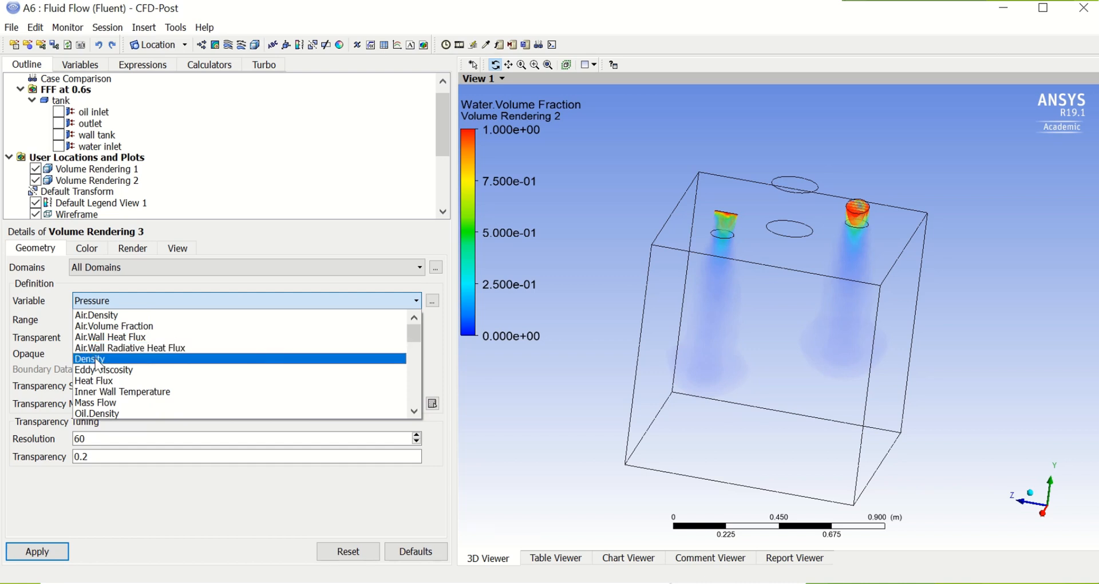
click(105, 327)
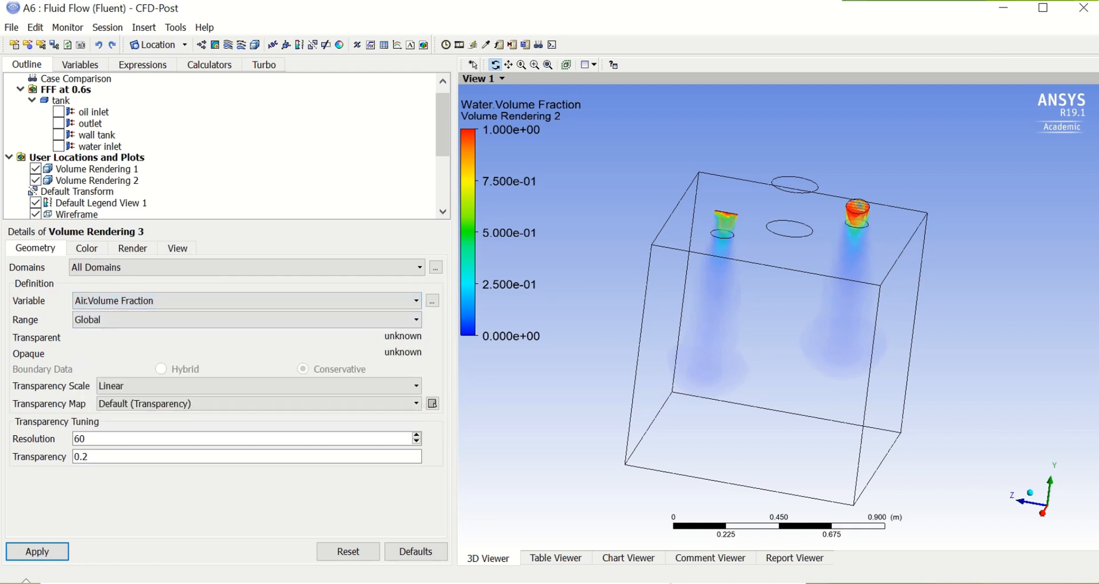
click(37, 552)
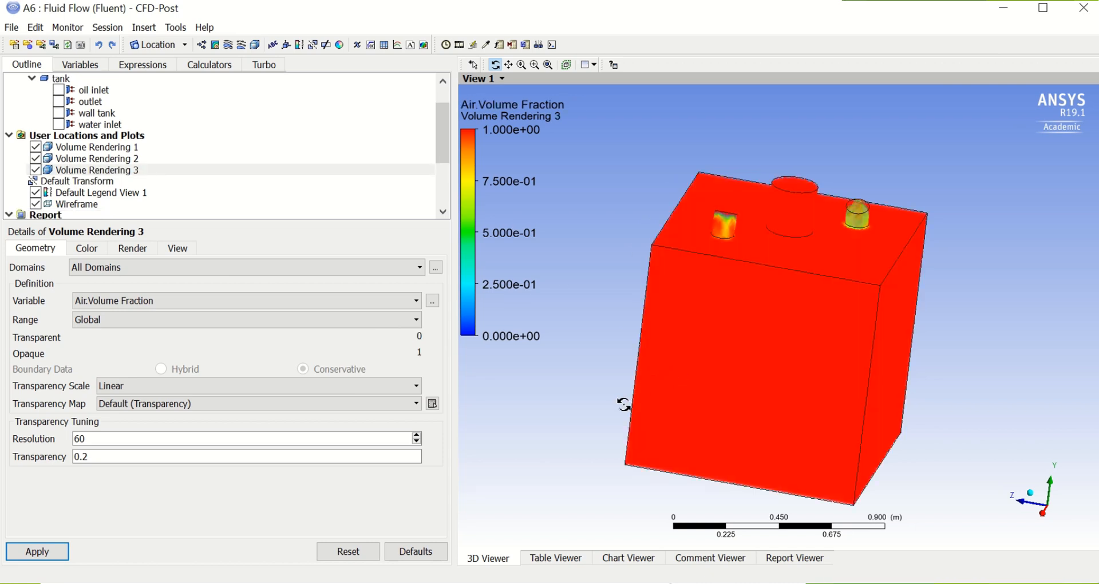
drag(628, 403, 717, 419)
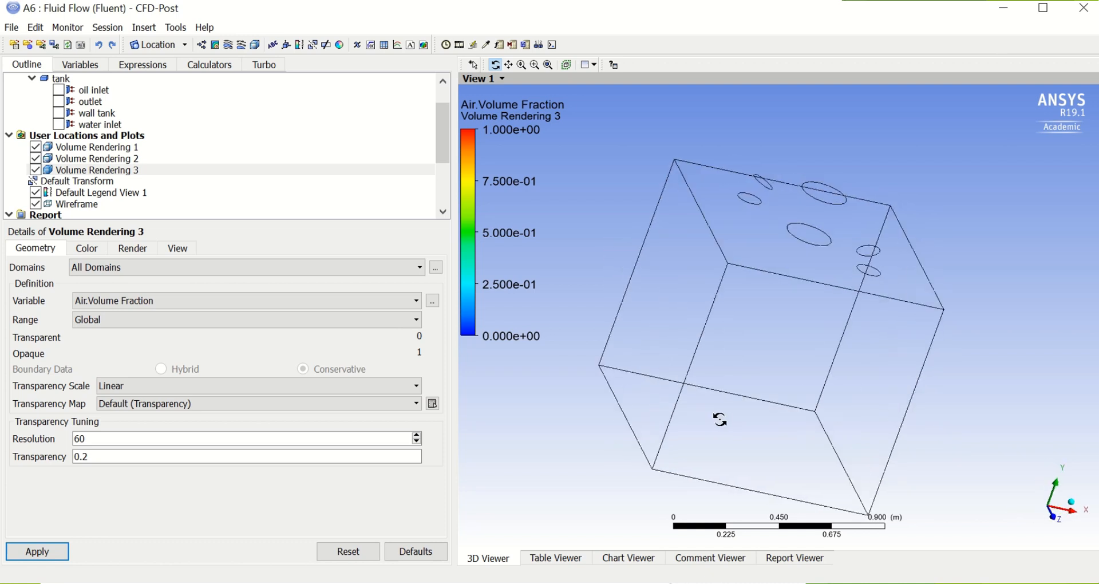
Load timestep 0 for the timestep animation and set the Air.Volume Fraction rendering's resolution to 40.
click(461, 44)
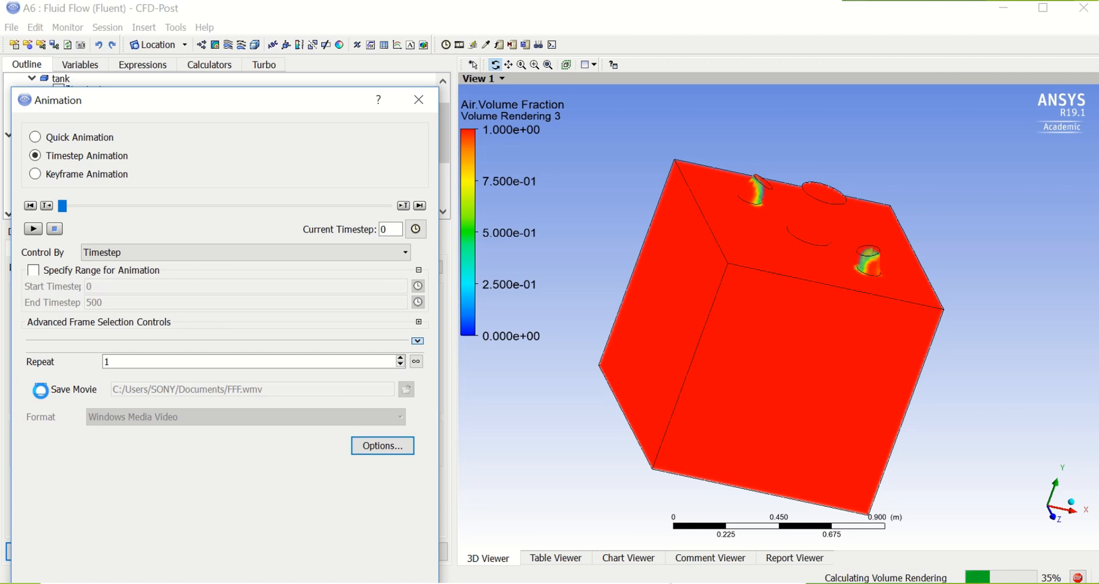
click(407, 108)
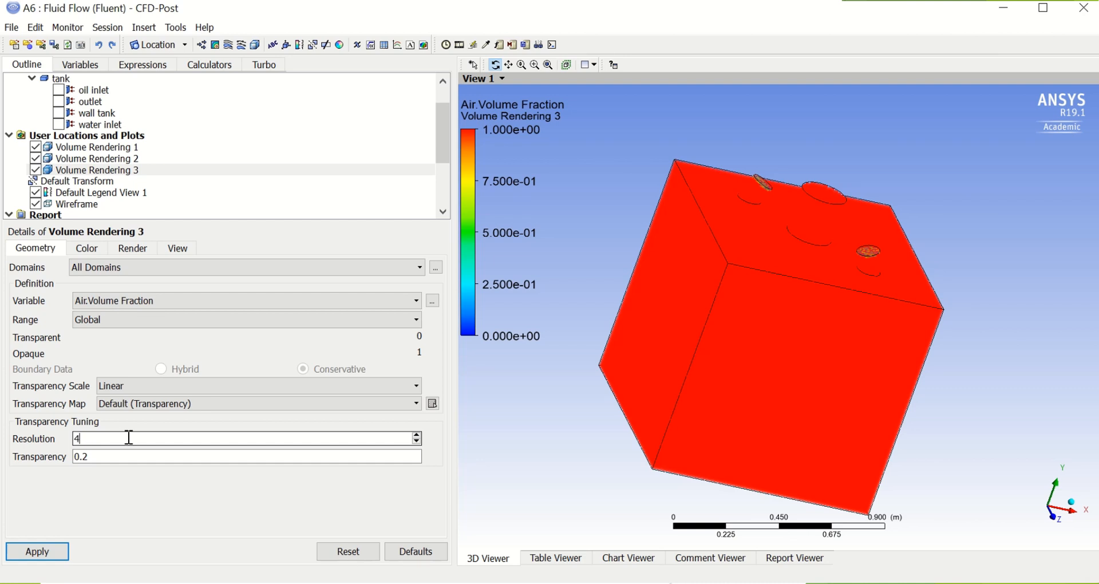
click(36, 552)
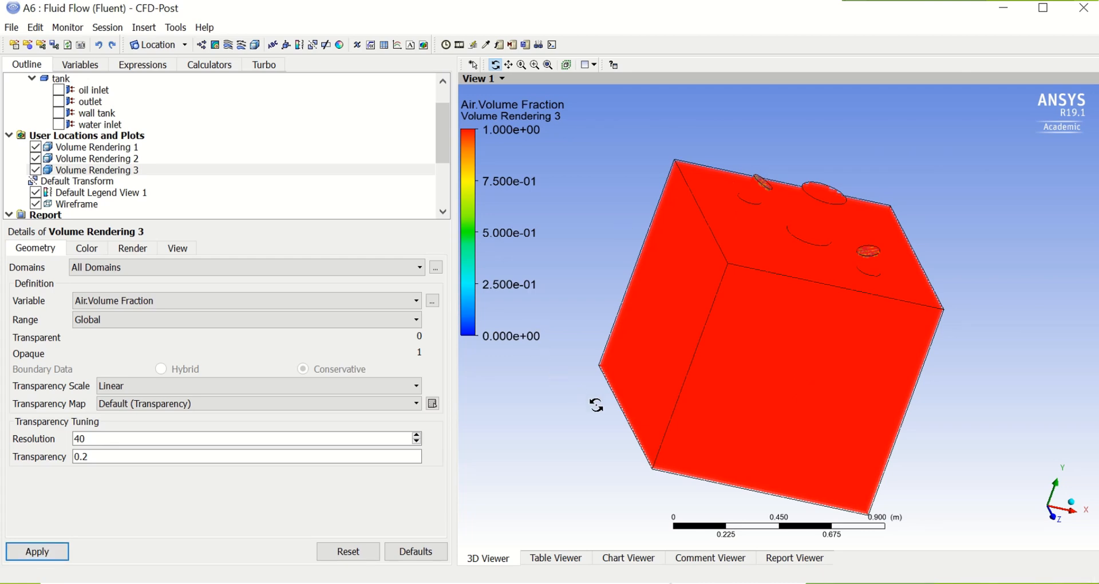
drag(596, 405, 373, 473)
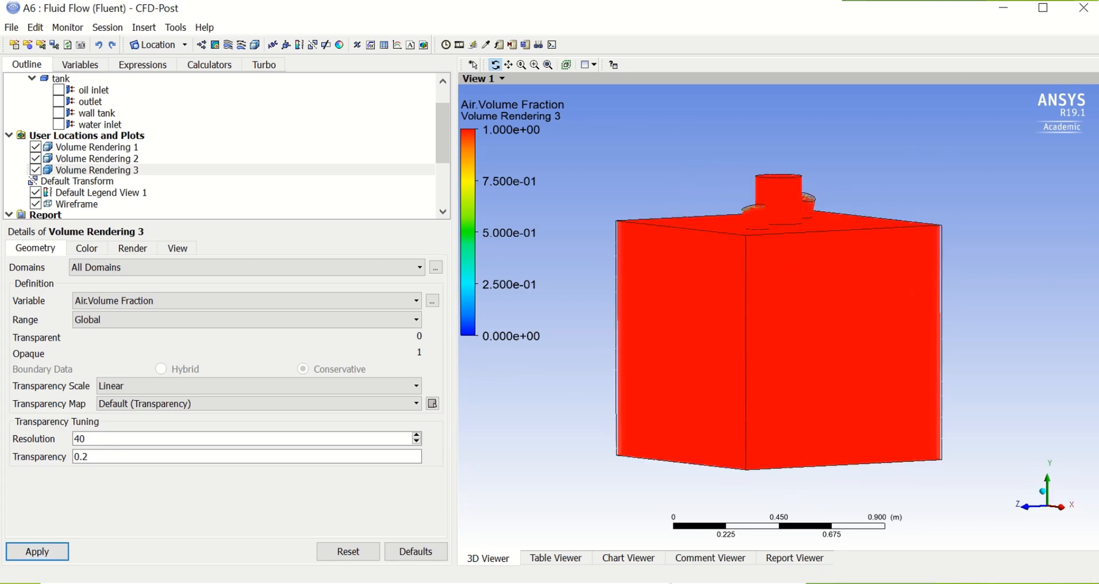
Enable movie saving for the timestep animation and browse to the Desktop folder as its destination.
drag(251, 106, 305, 32)
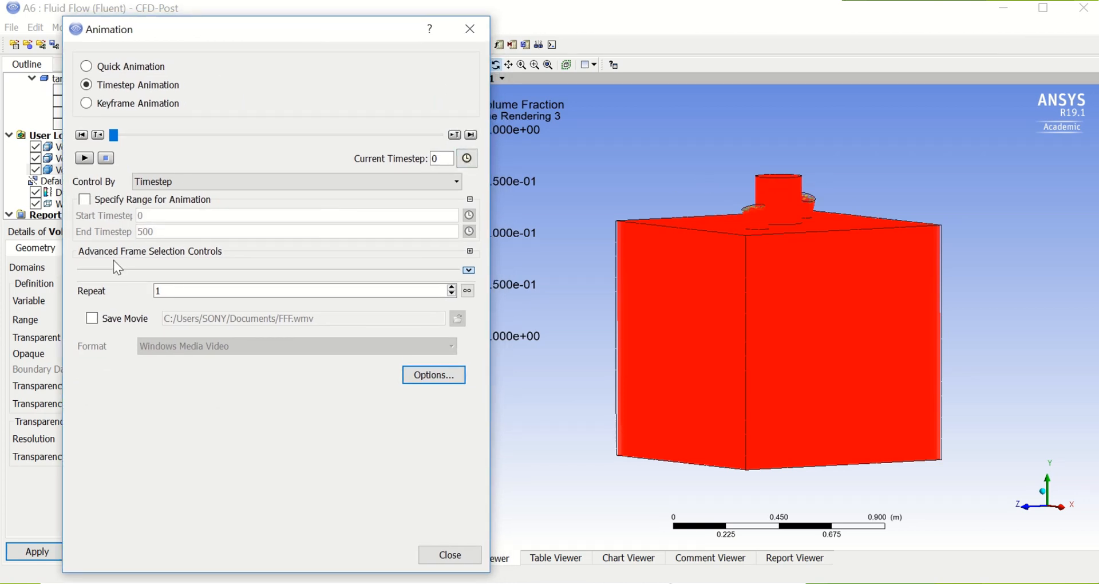
click(91, 320)
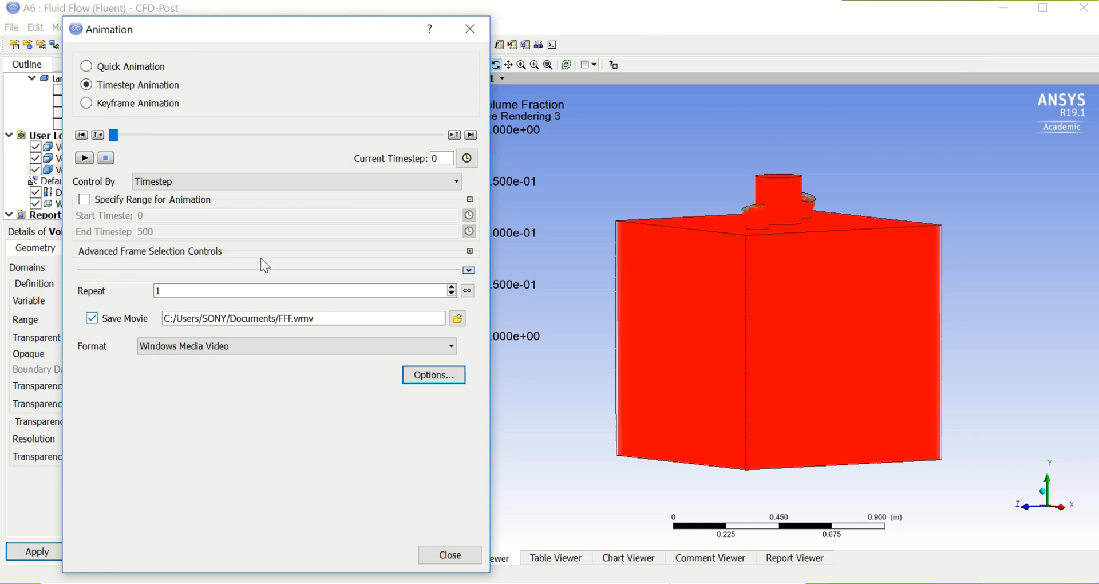
click(458, 319)
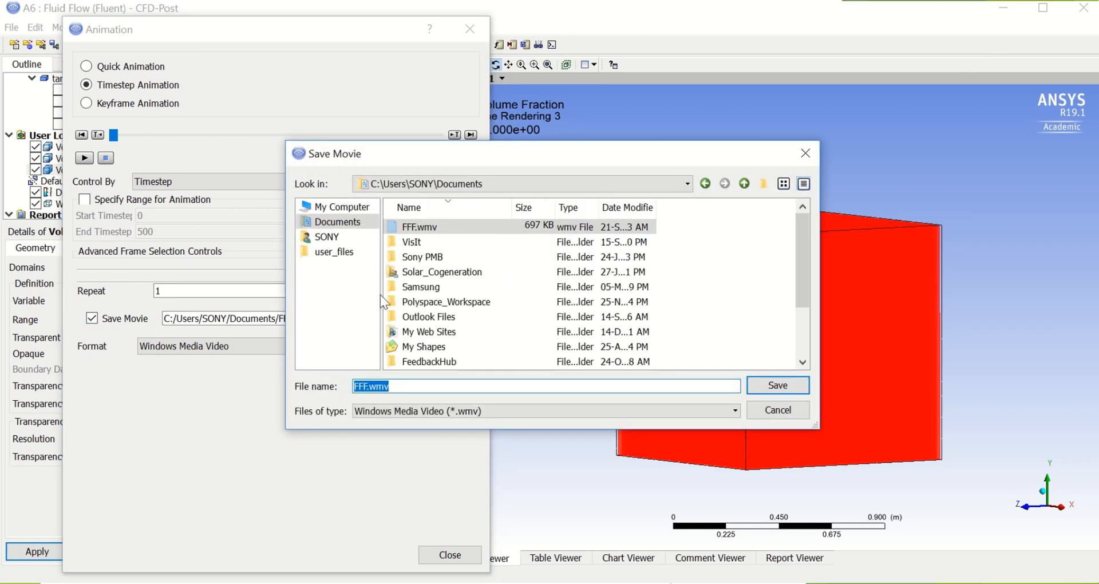
scroll(426, 324, down, 2)
scroll(427, 324, up, 3)
click(348, 238)
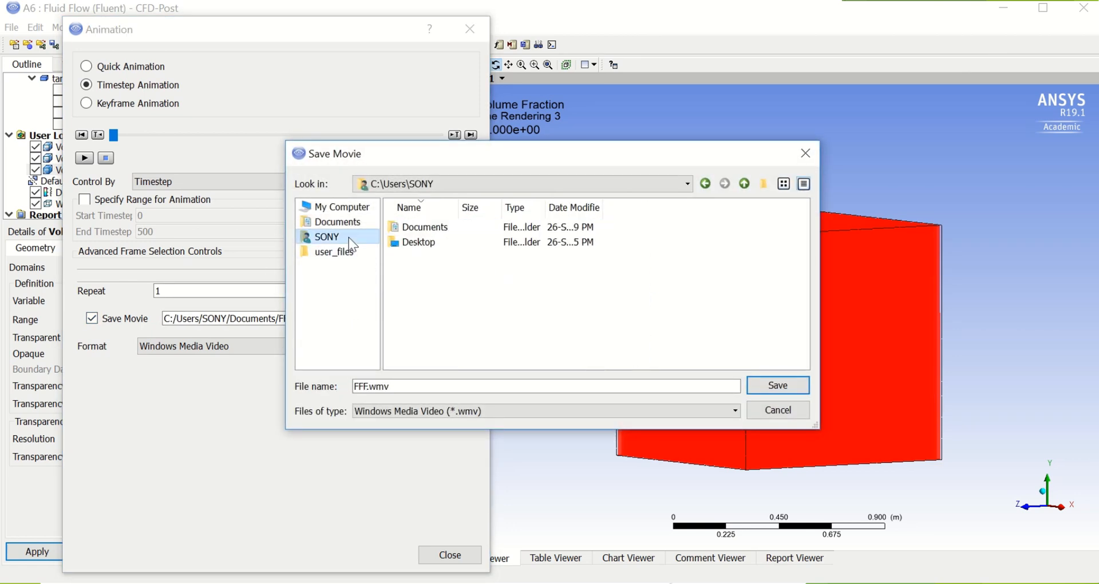
scroll(429, 310, down, 4)
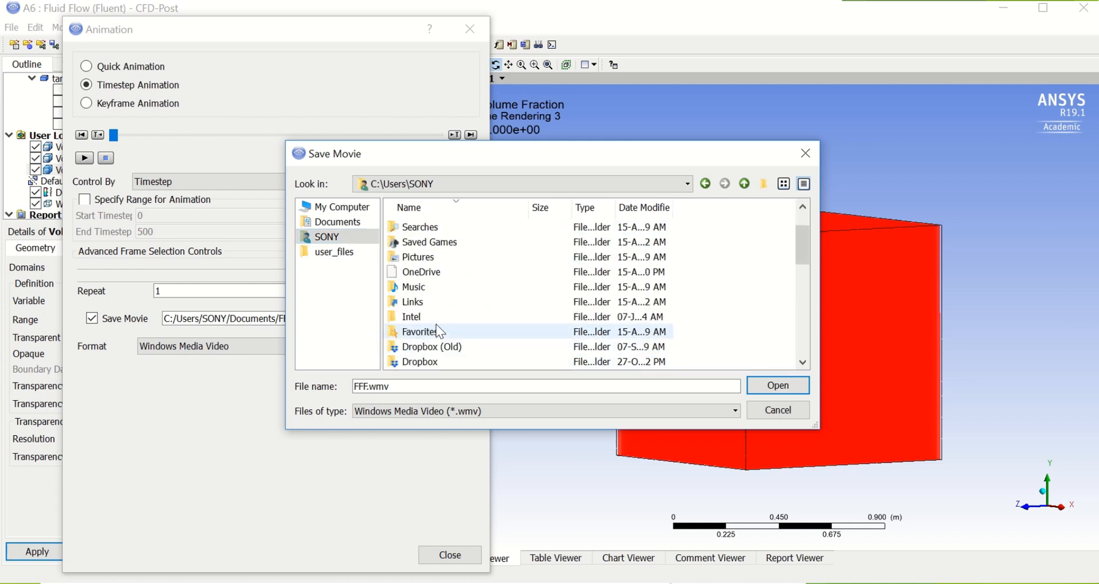
double_click(421, 273)
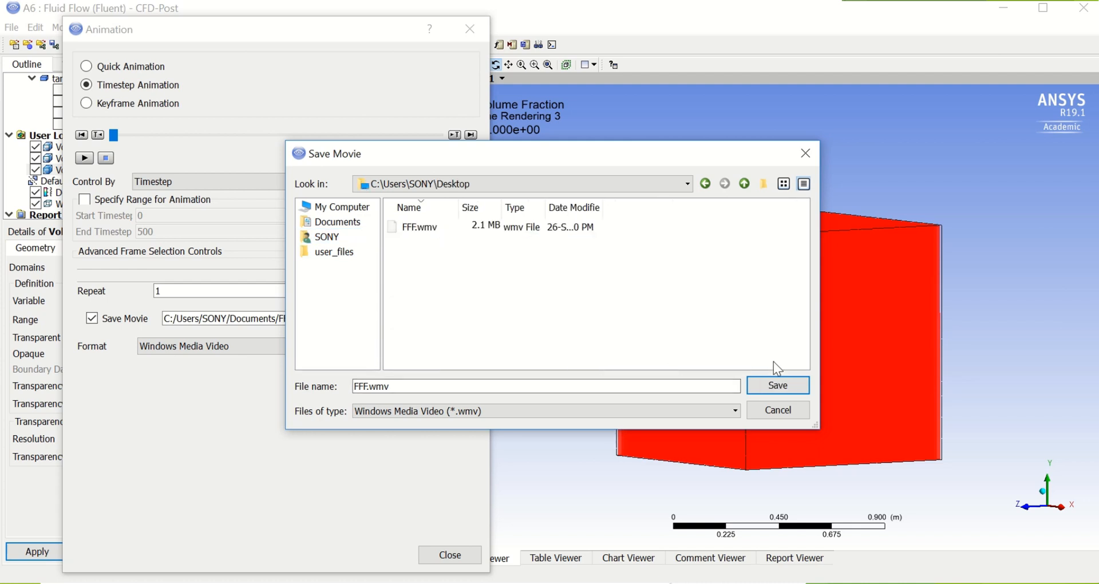
Replace the existing FFF.wmv on the Desktop as the movie's output file and play the timestep animation.
right_click(461, 229)
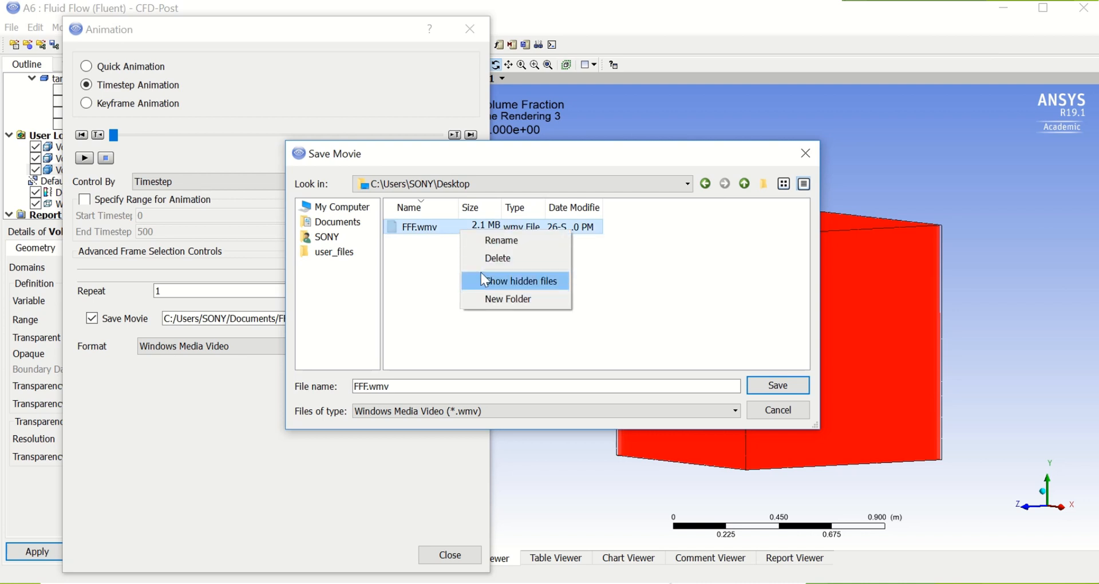
click(481, 261)
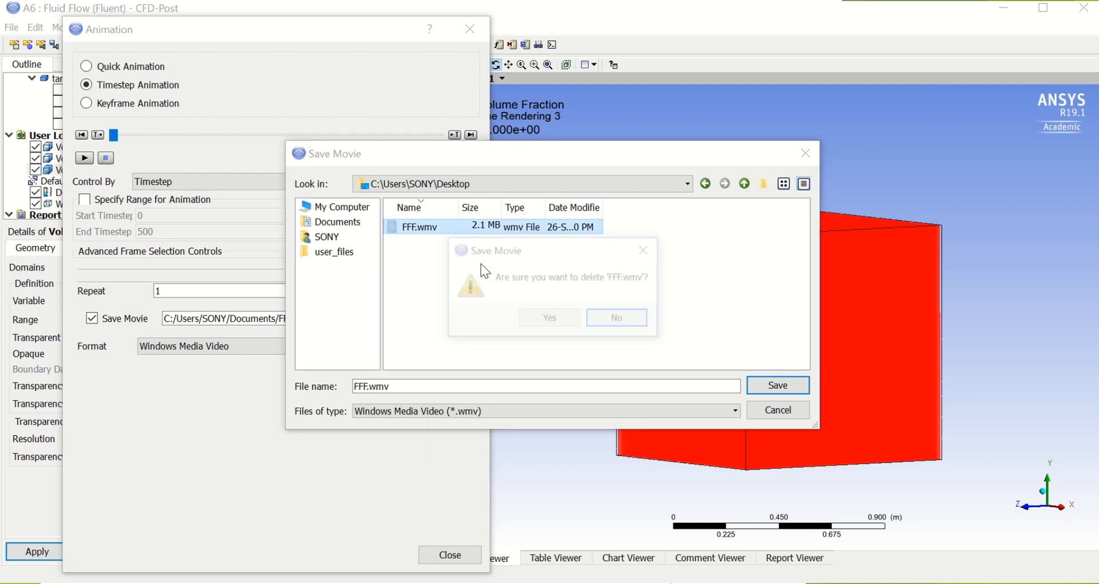
click(555, 322)
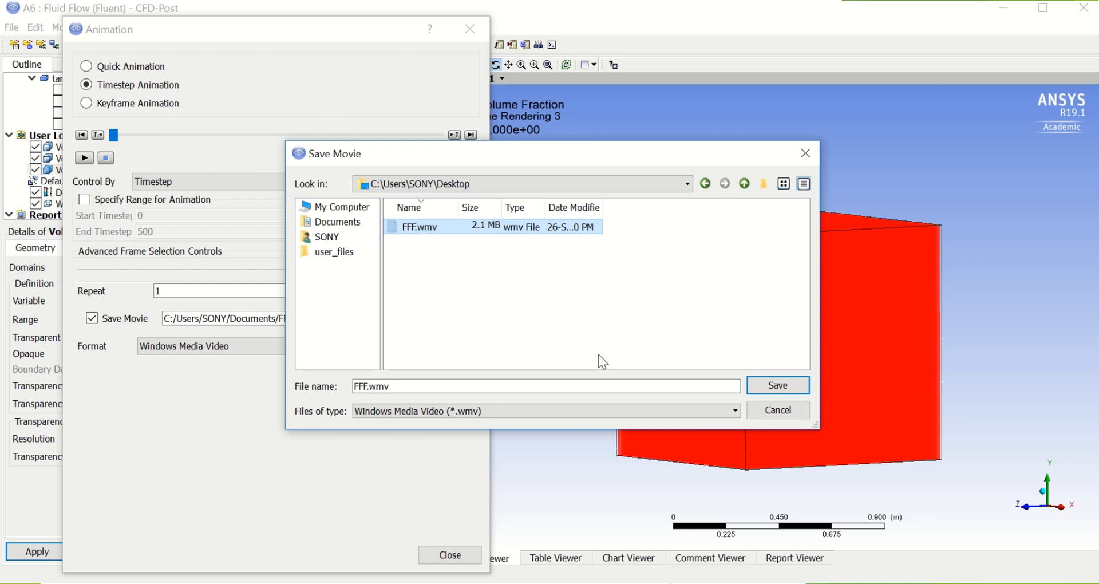
click(771, 385)
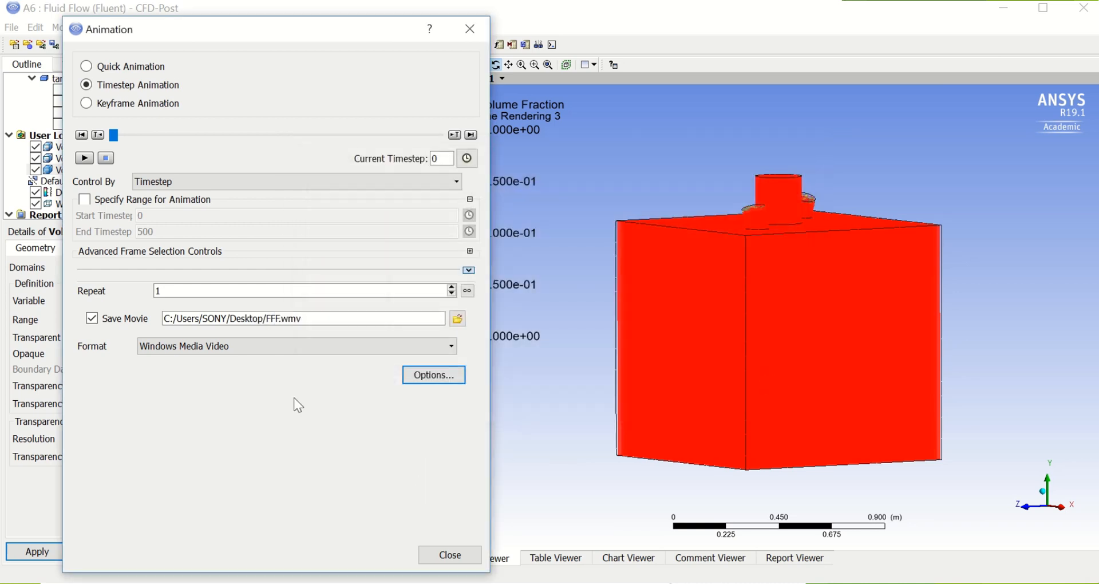
click(87, 160)
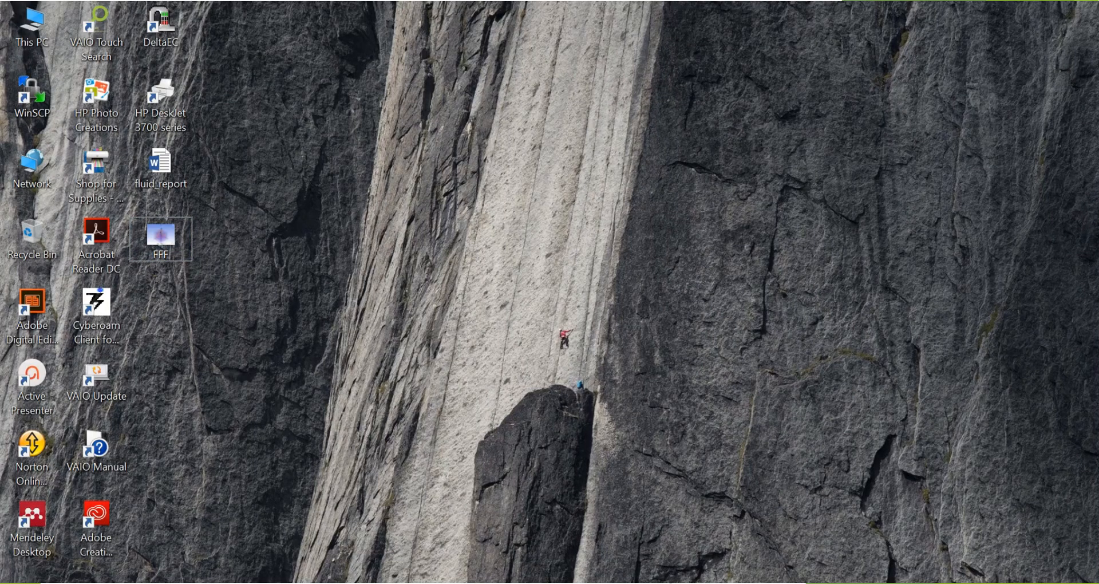
Switch to the completed CFD-Post results, close the animation settings, and review the color map of the Water.Volume Fraction rendering.
key(alt+Tab)
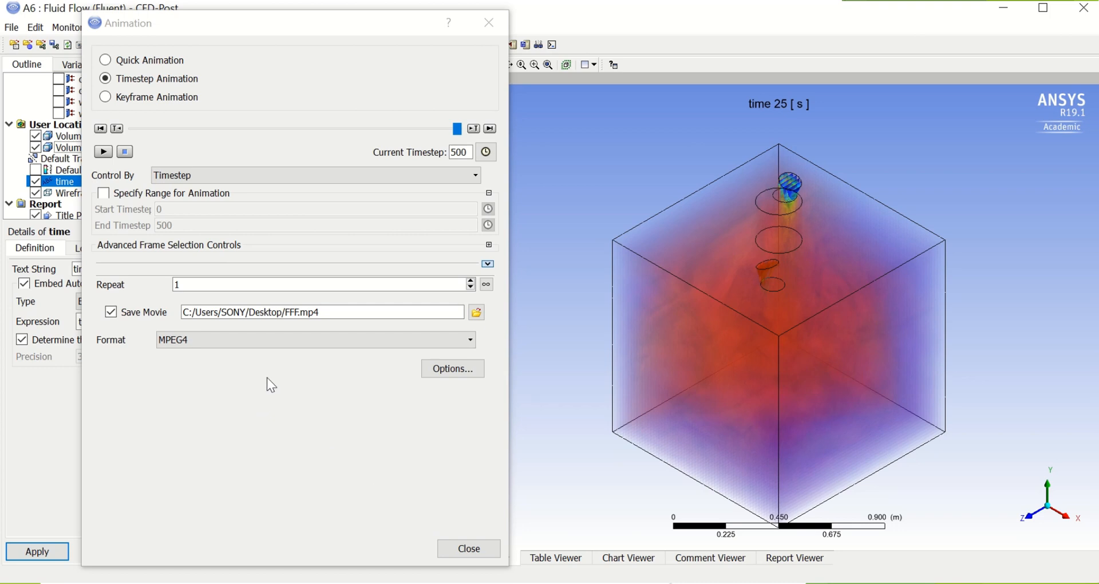
click(489, 23)
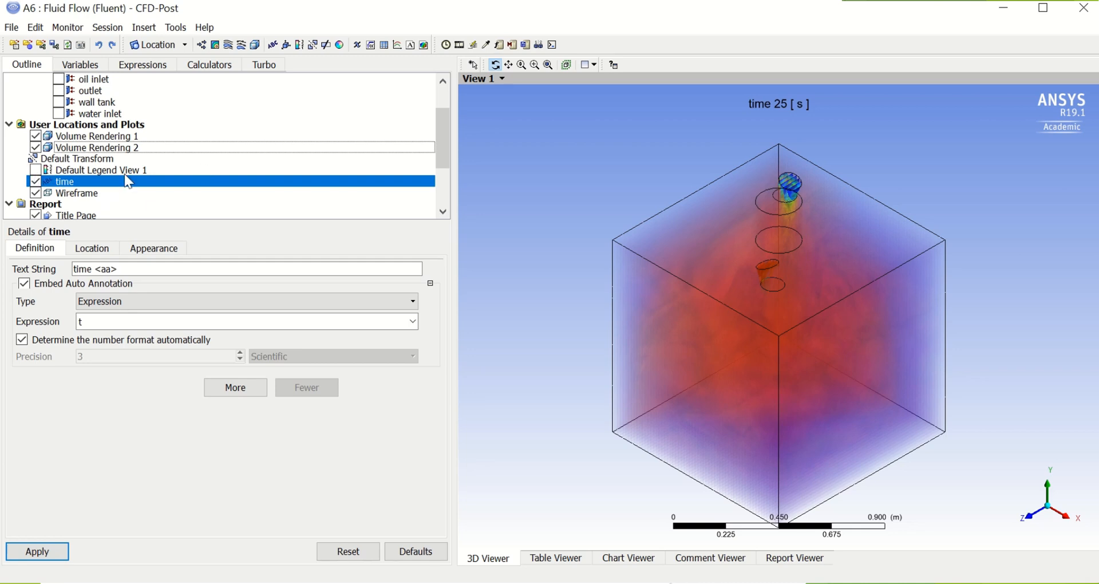
click(97, 137)
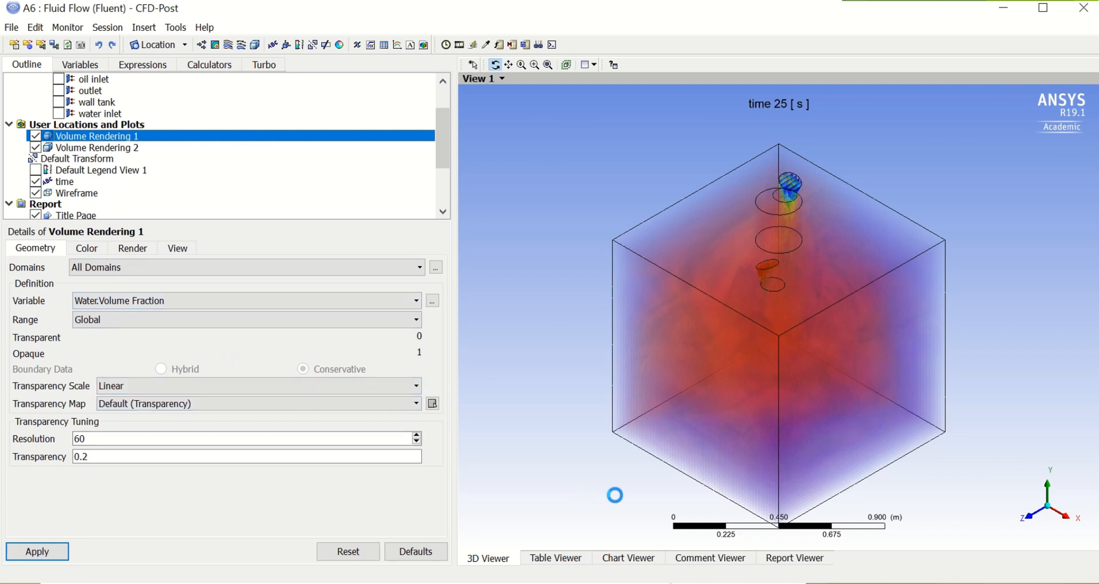
click(99, 251)
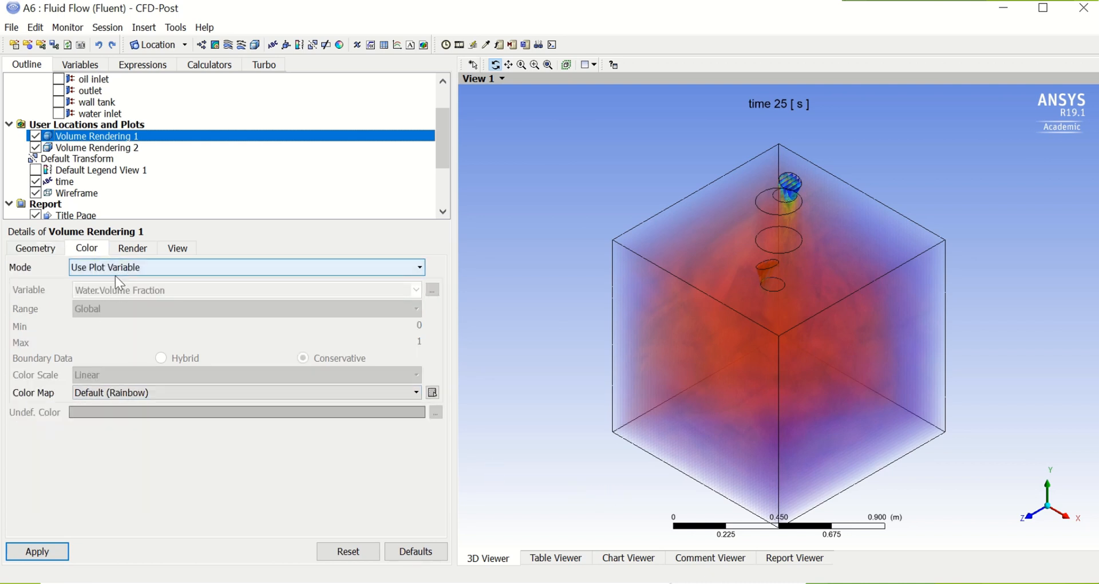
click(115, 397)
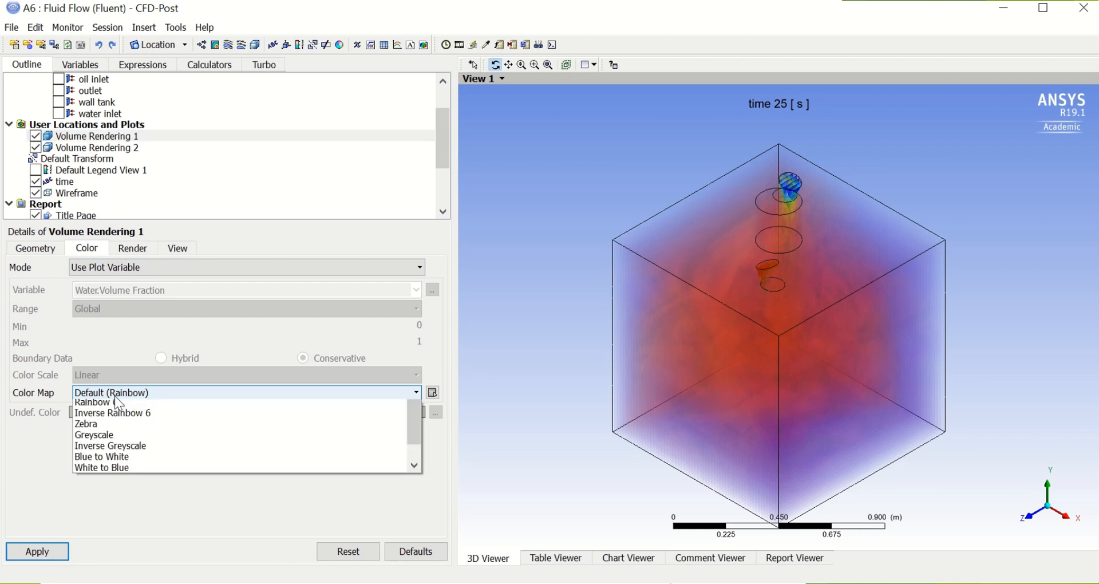
click(115, 405)
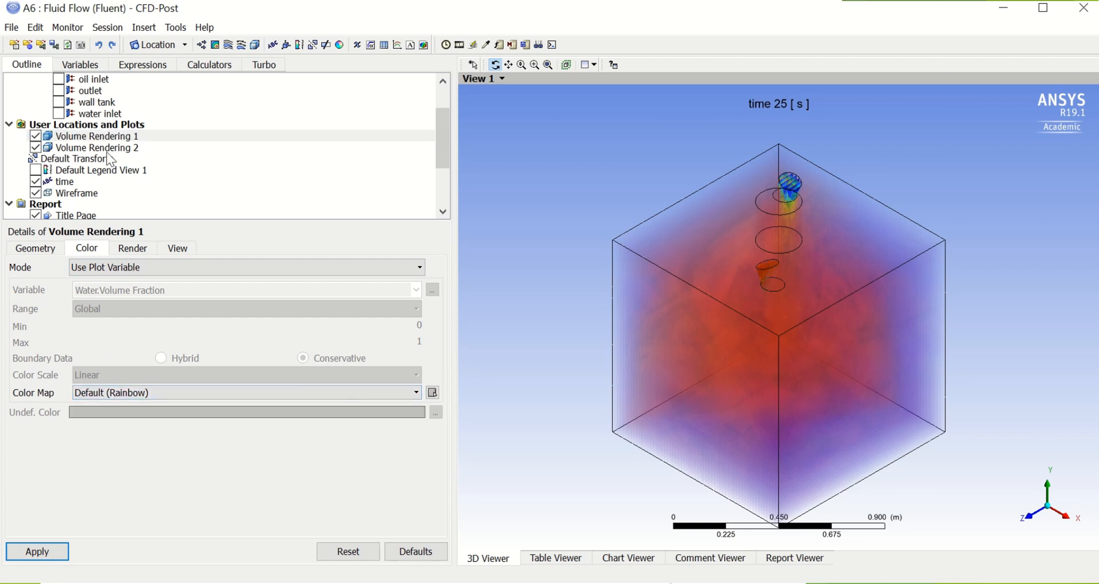
Set the Oil.Volume Fraction volume rendering's color map to Greyscale and inspect the tank from several angles.
click(109, 150)
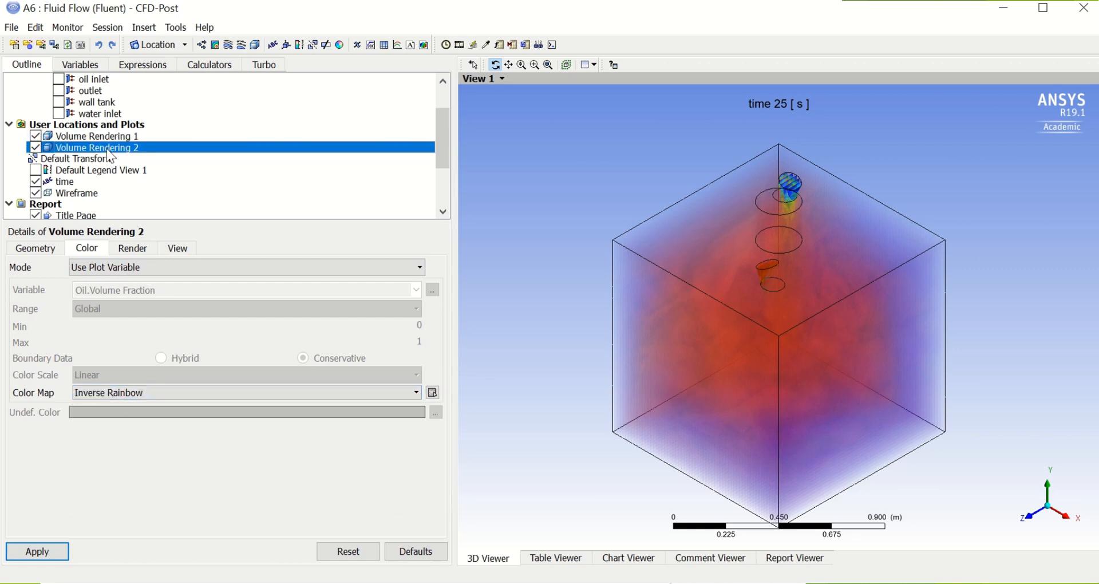
click(48, 256)
click(95, 248)
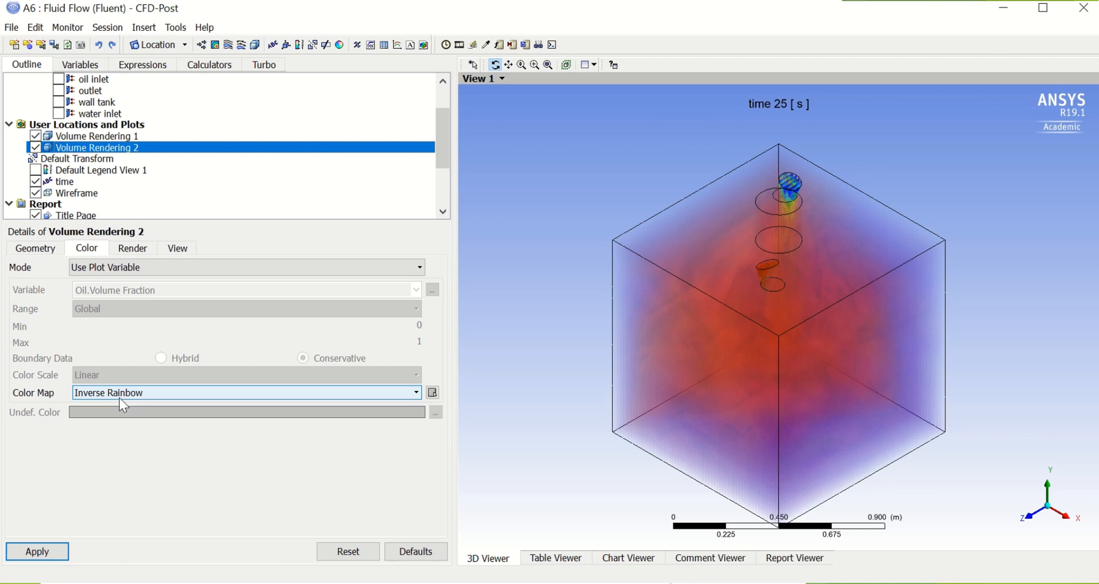
mouse_move(675, 368)
mouse_down()
mouse_move(650, 348)
mouse_move(617, 370)
mouse_move(634, 351)
mouse_move(712, 362)
mouse_up()
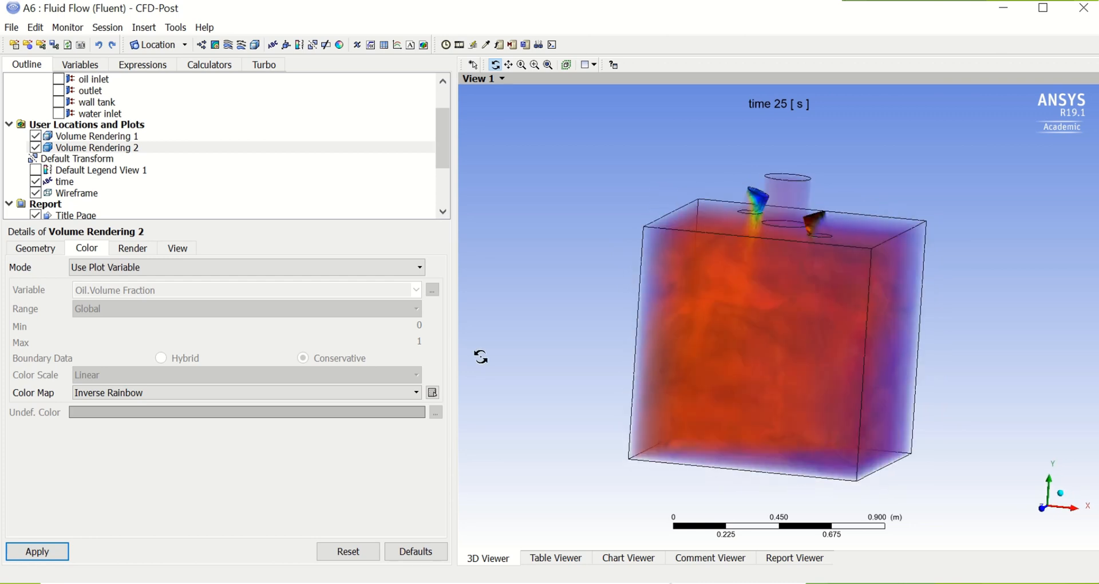
click(125, 387)
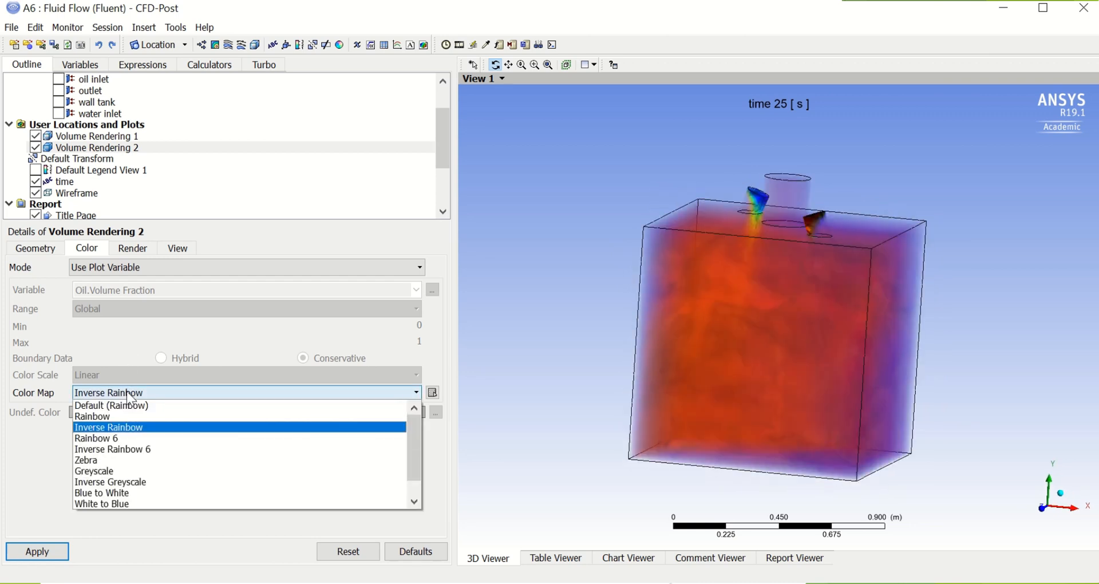
click(123, 473)
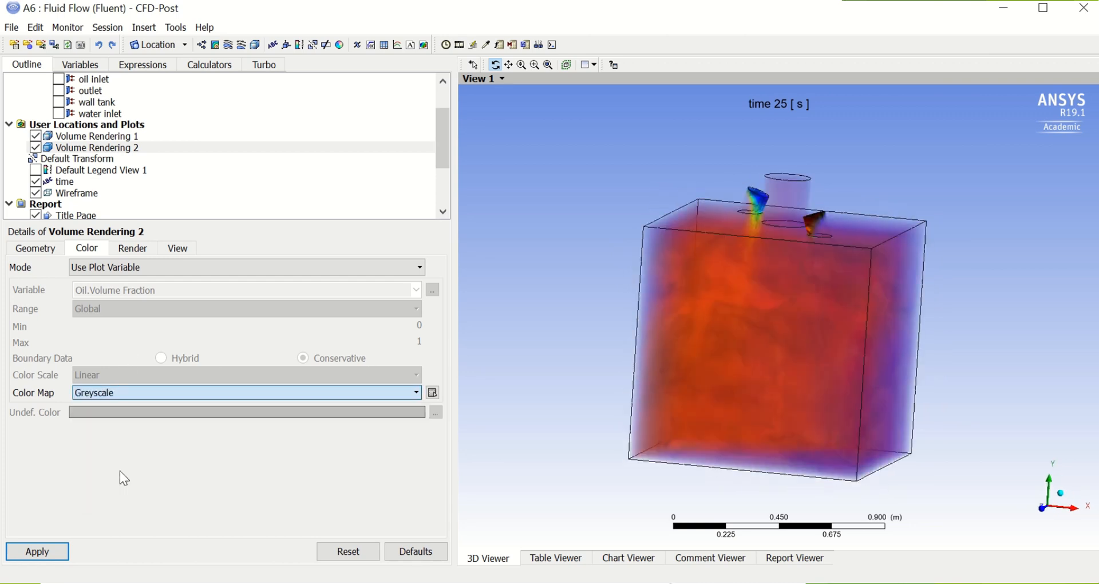
click(22, 550)
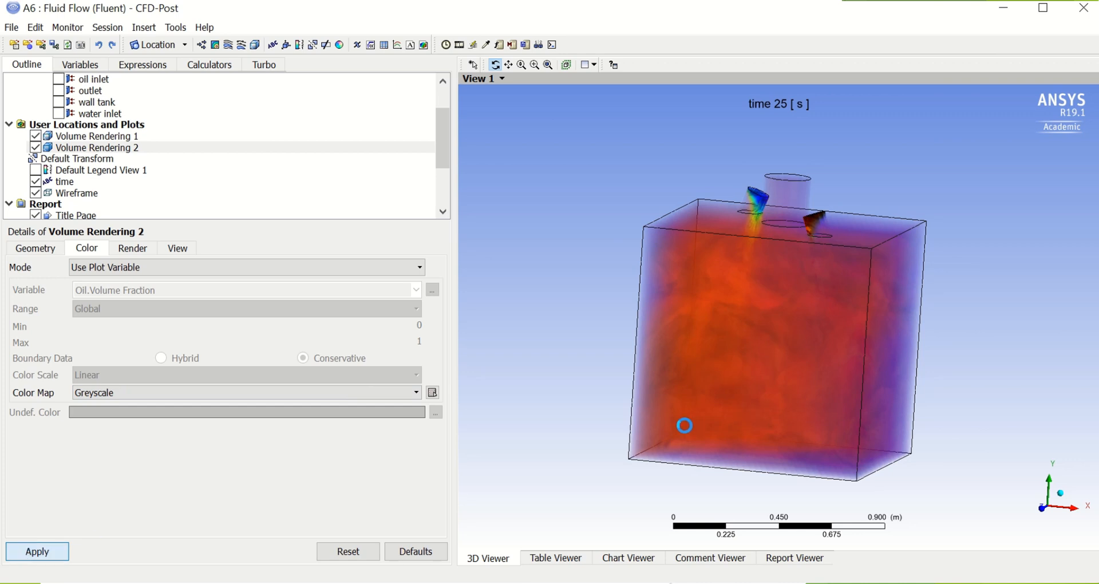
drag(791, 430, 665, 444)
mouse_move(601, 375)
mouse_down()
mouse_move(626, 363)
mouse_move(777, 358)
mouse_up()
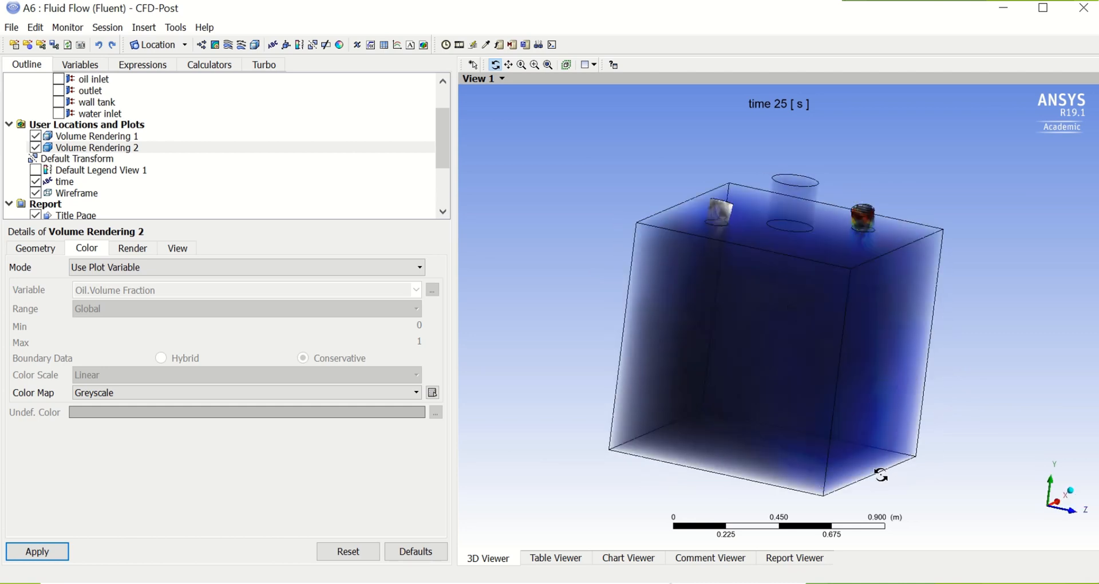
drag(801, 491, 777, 481)
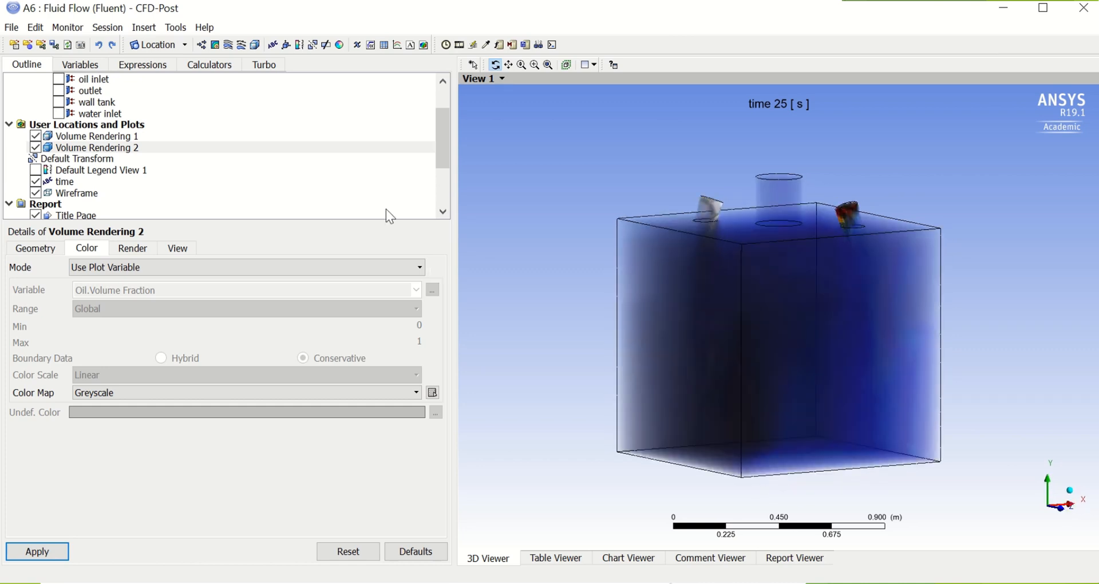
Review the time text's embedded auto annotation and its available expressions, keeping t as the expression.
click(355, 181)
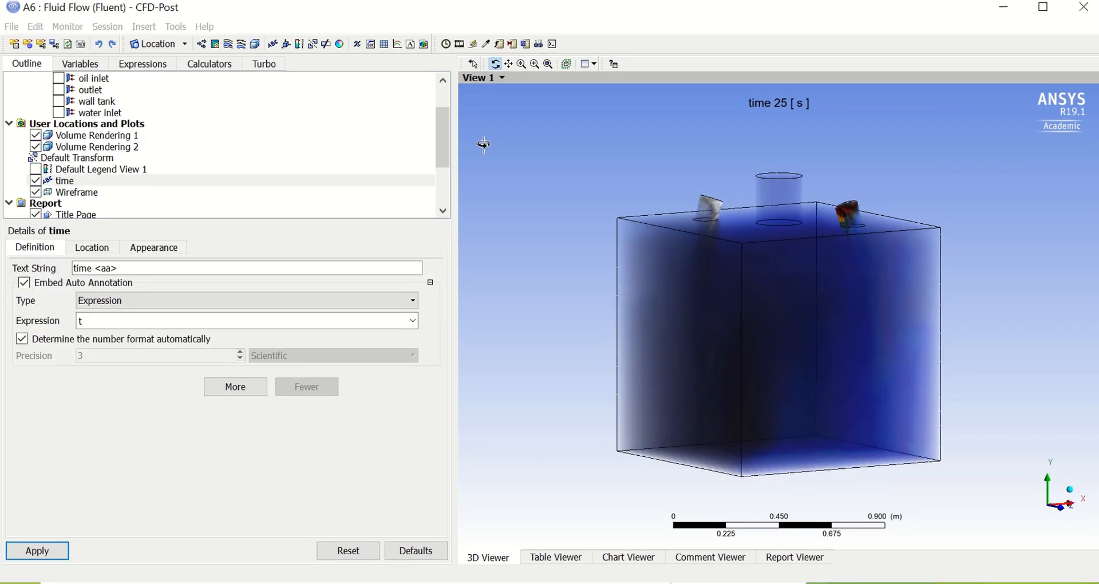
click(799, 112)
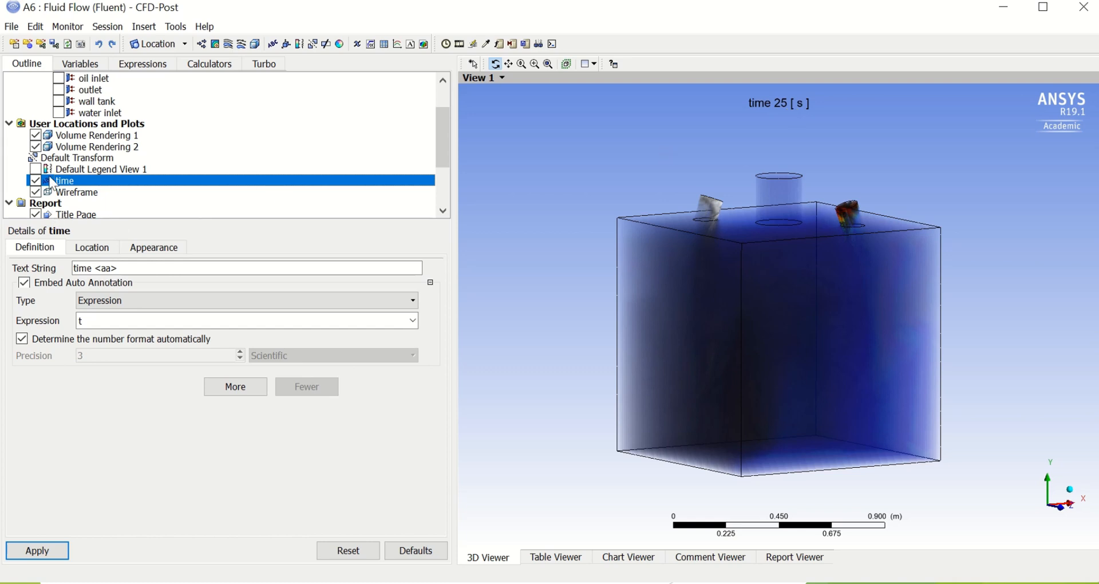
click(148, 30)
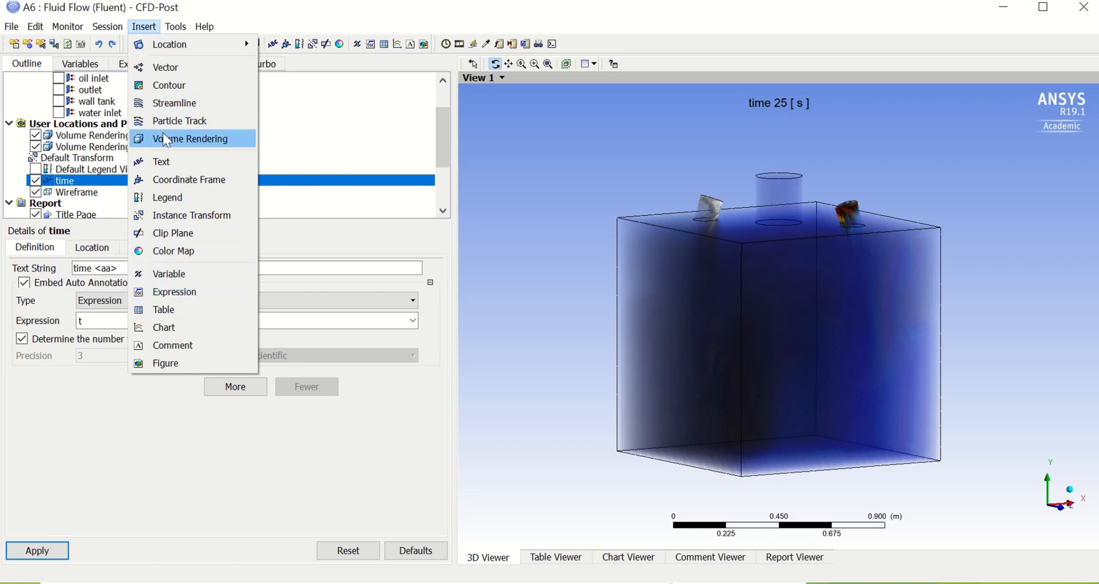
click(61, 439)
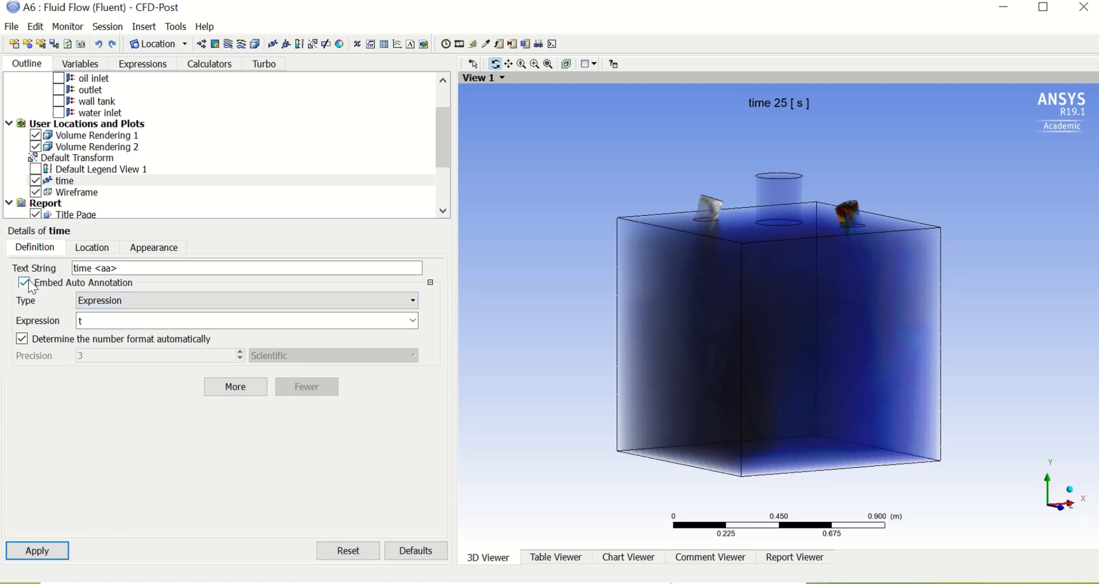
click(92, 320)
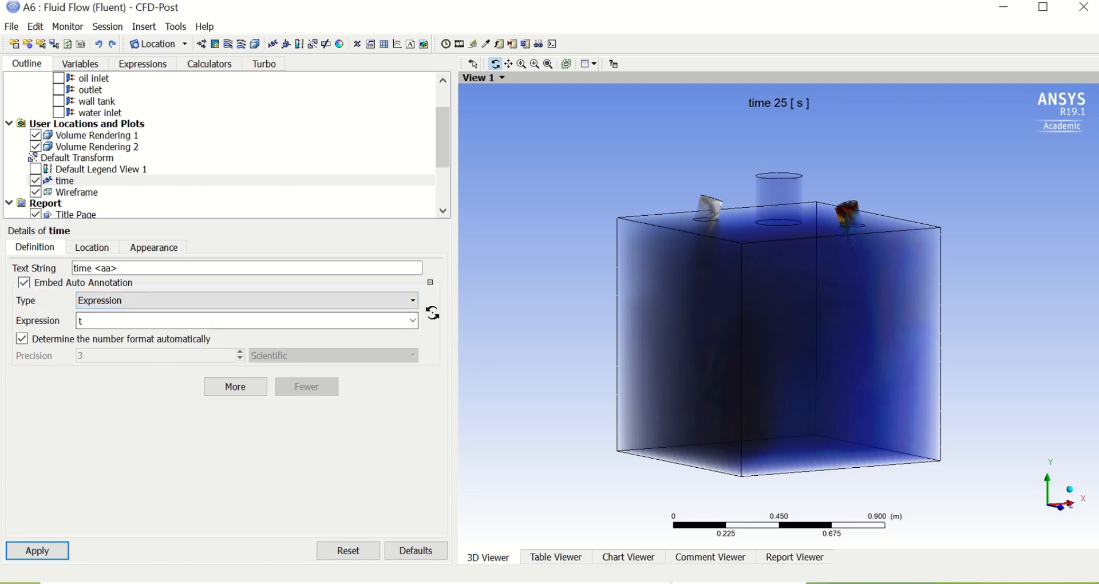
click(414, 319)
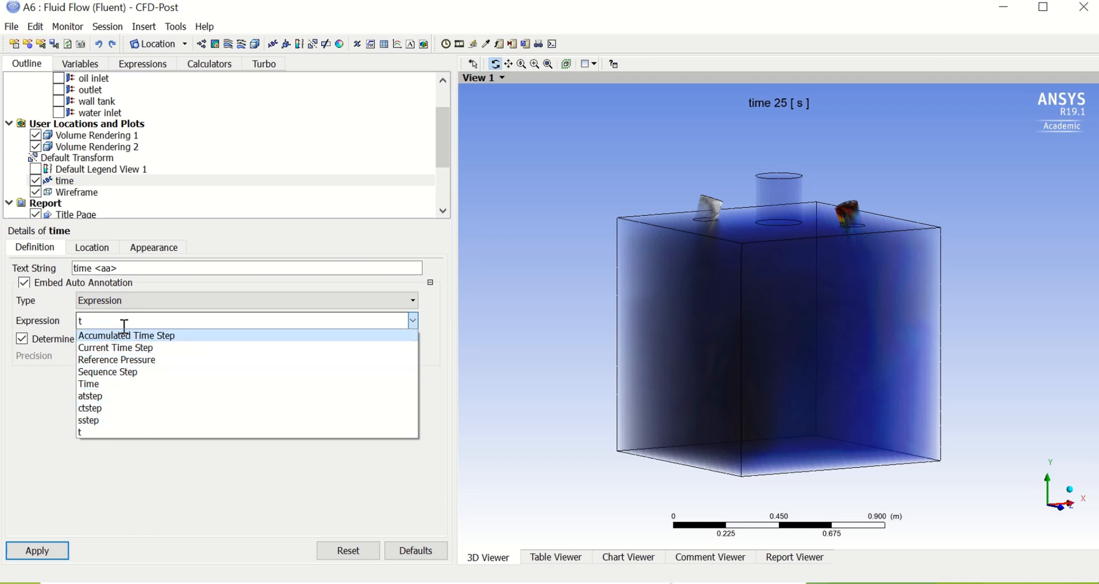
click(91, 431)
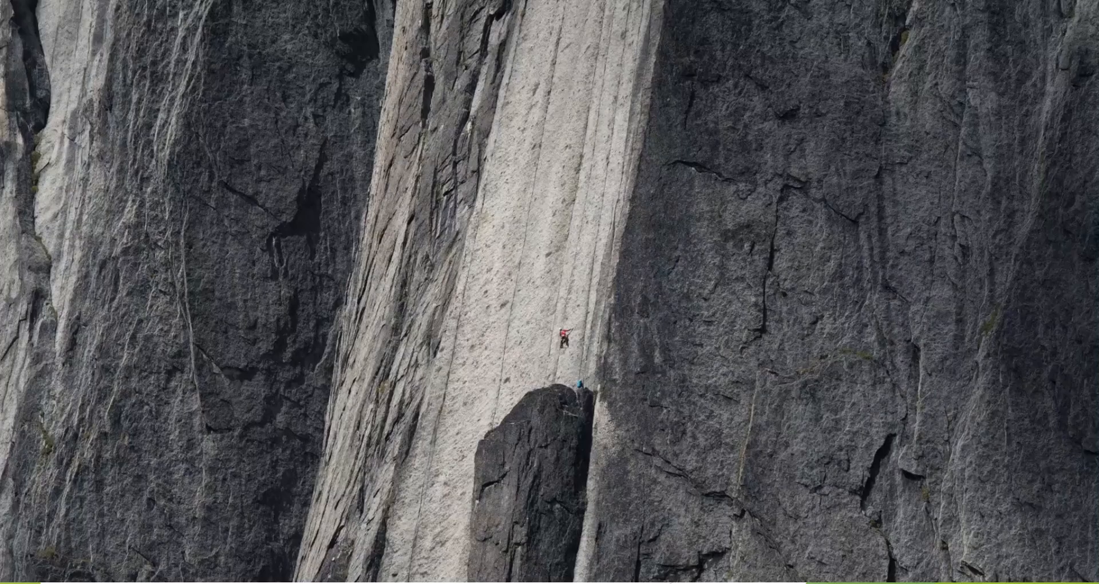
Switch to the desktop and play the saved animation movie in the video player to watch the tank filling.
double_click(163, 243)
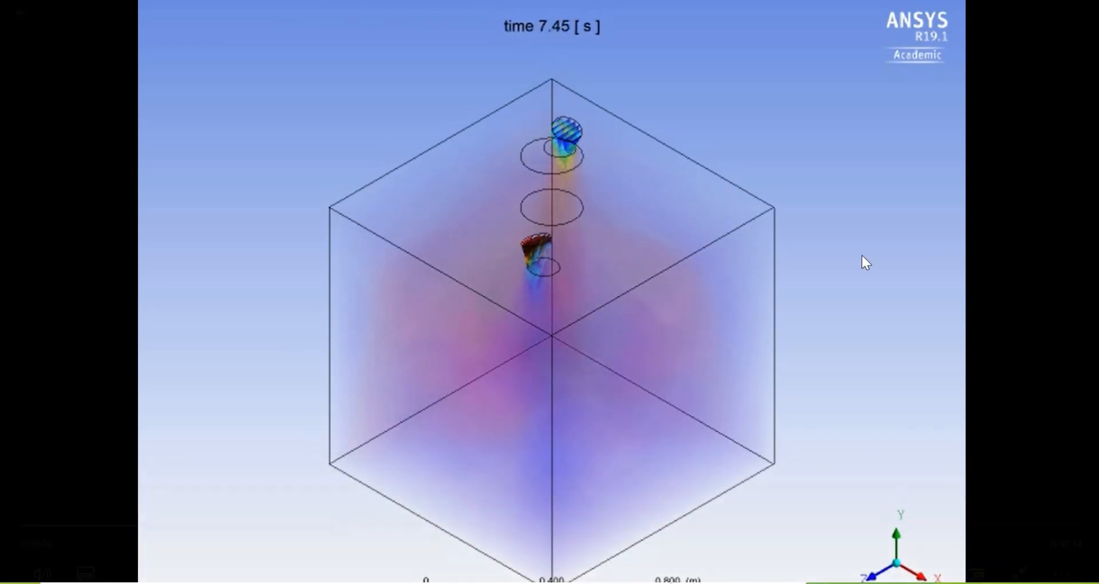
mouse_move(603, 45)
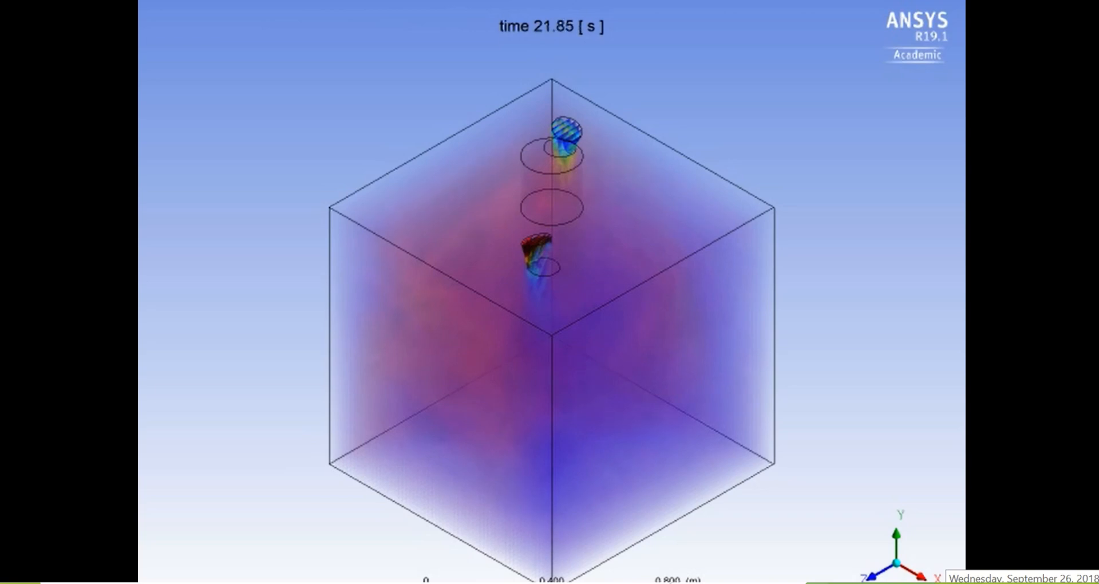
mouse_move(884, 418)
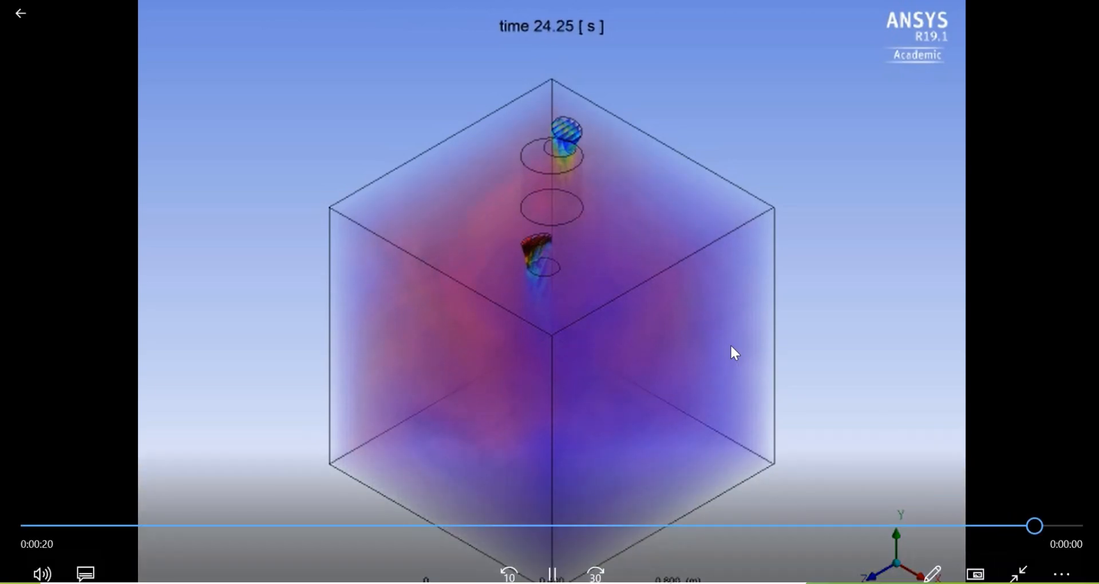